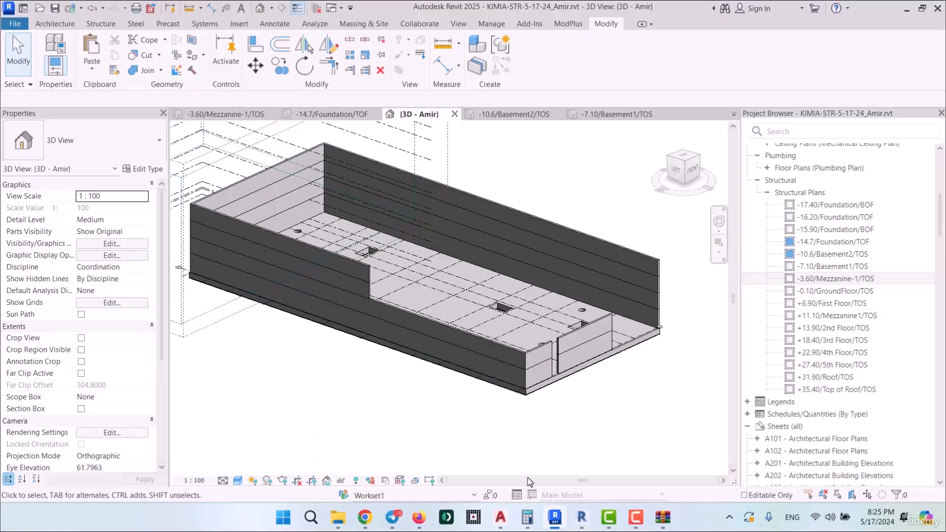
# Step: Switch to AutoCAD and maximize the window showing the Kimia-Structure-1400-12-21 drawing
pyautogui.moveTo(501, 521)
pyautogui.click(519, 465)
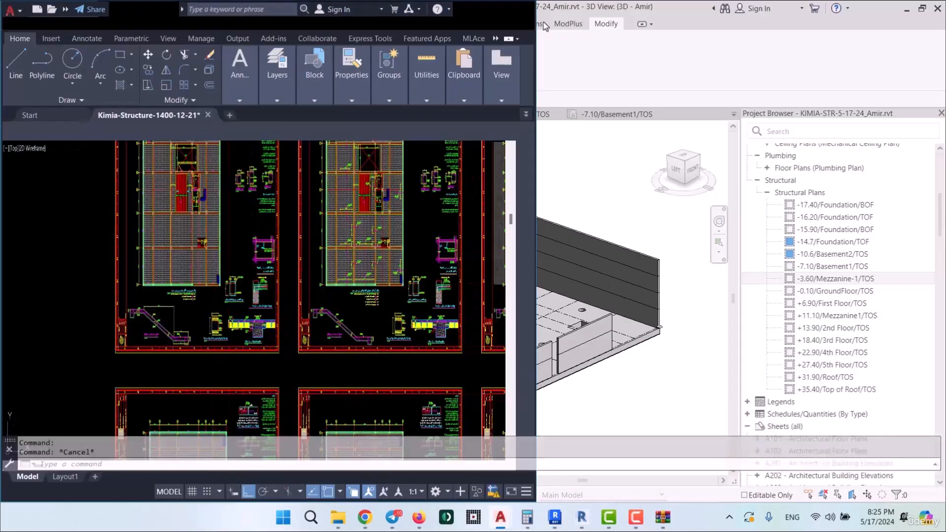
pyautogui.click(514, 9)
# Step: Locate the column and wall layout plan among the structural sheets, examine its upper grid lines, and survey the neighbouring column detail sheets
pyautogui.scroll(-6, 408, 294)
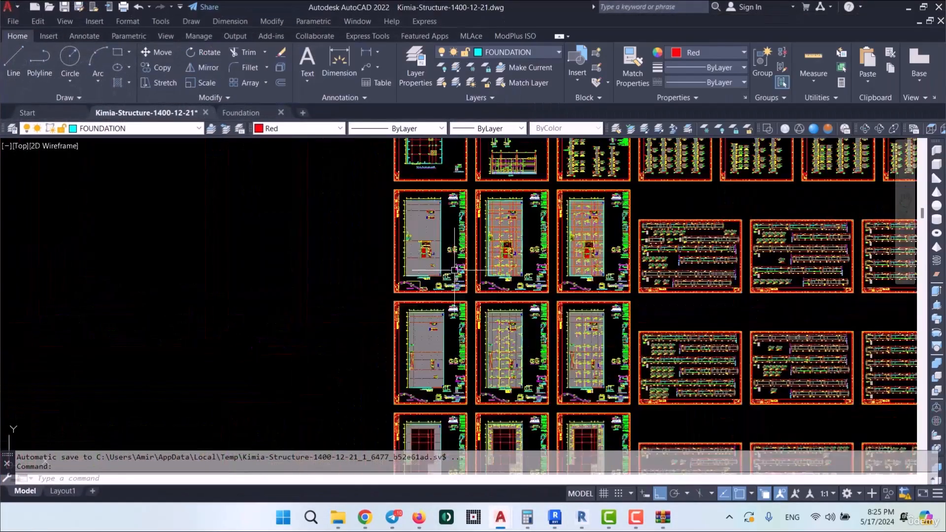
pyautogui.moveTo(408, 295)
pyautogui.mouseDown(button='middle')
pyautogui.moveTo(447, 320)
pyautogui.moveTo(447, 358)
pyautogui.mouseUp(button='middle')
pyautogui.scroll(6, 414, 289)
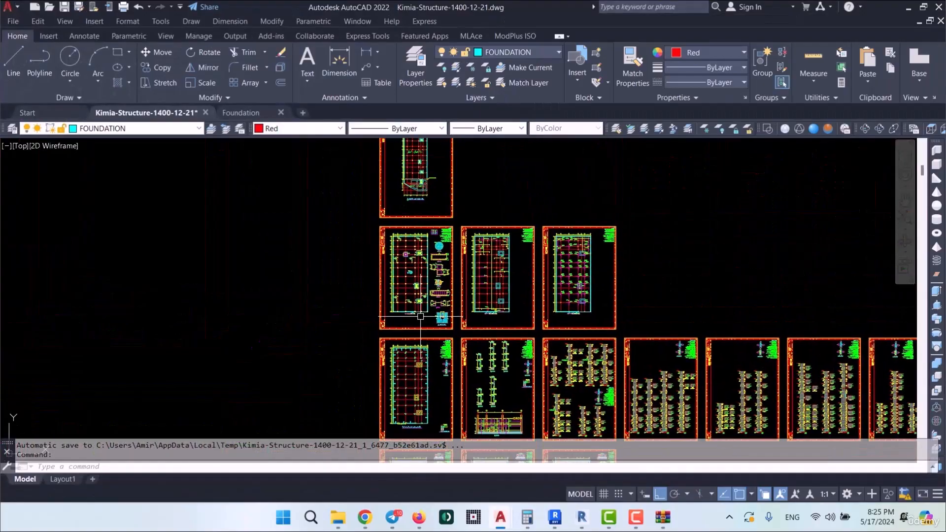
pyautogui.scroll(2, 414, 289)
pyautogui.scroll(-8, 449, 261)
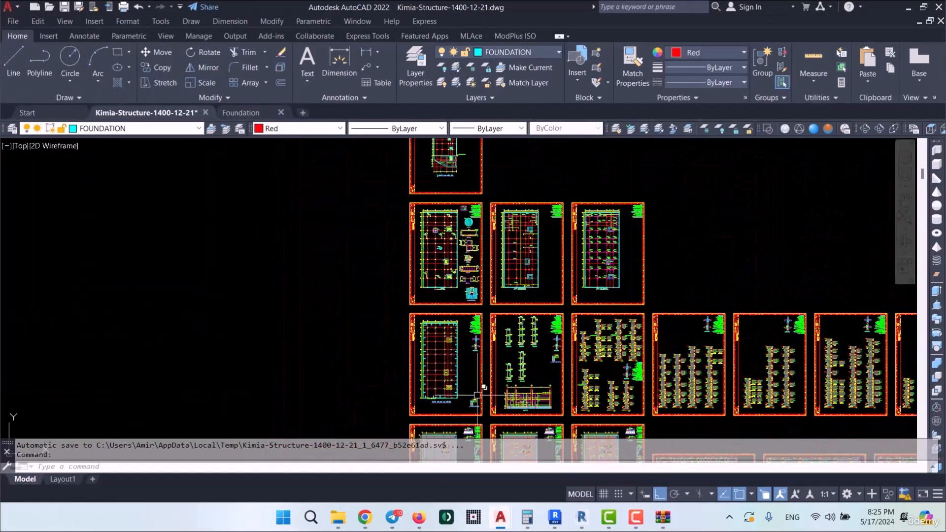
pyautogui.scroll(8, 449, 261)
pyautogui.scroll(-2, 383, 207)
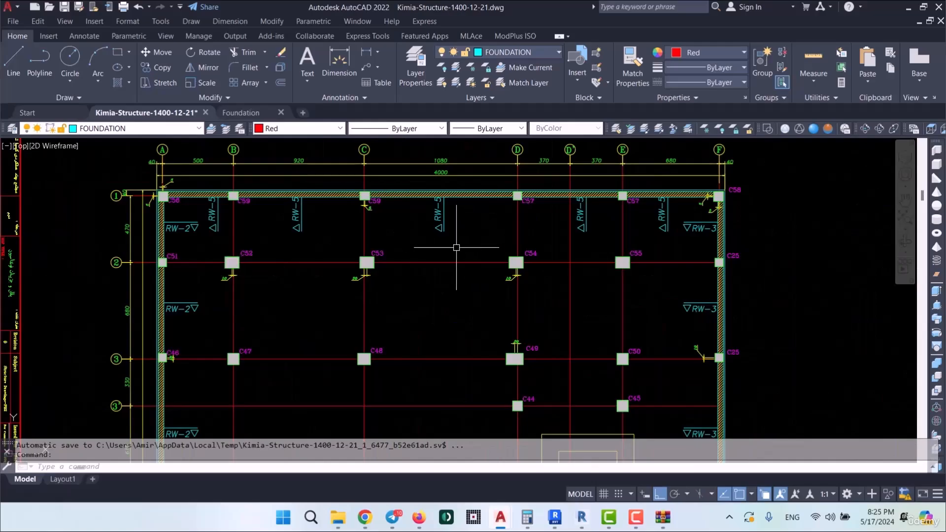
pyautogui.scroll(-6, 439, 249)
pyautogui.moveTo(832, 353); pyautogui.dragTo(435, 334, button='middle')
pyautogui.moveTo(790, 330); pyautogui.dragTo(606, 287, button='middle')
pyautogui.scroll(-6, 446, 268)
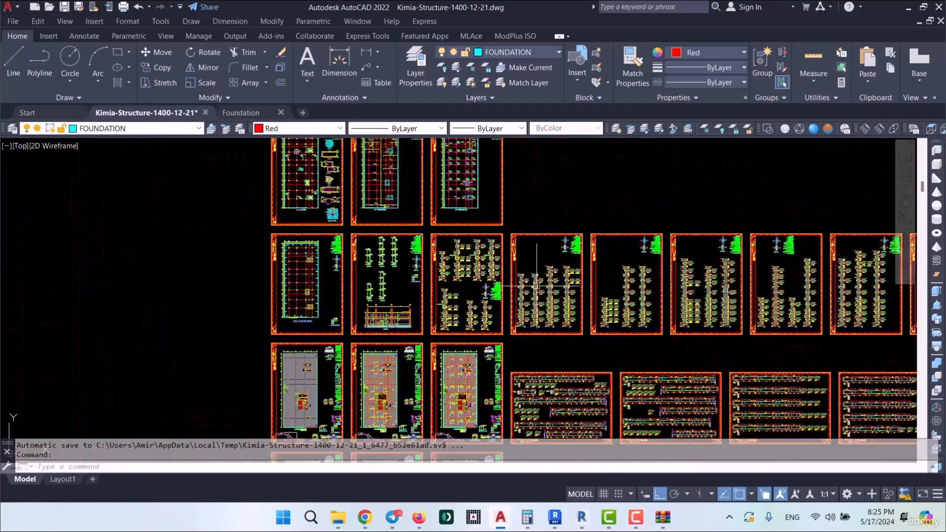
pyautogui.moveTo(675, 311); pyautogui.dragTo(398, 310, button='middle')
pyautogui.moveTo(553, 290)
pyautogui.mouseDown(button='middle')
pyautogui.moveTo(48, 288)
pyautogui.moveTo(160, 277)
pyautogui.moveTo(671, 324)
pyautogui.mouseUp(button='middle')
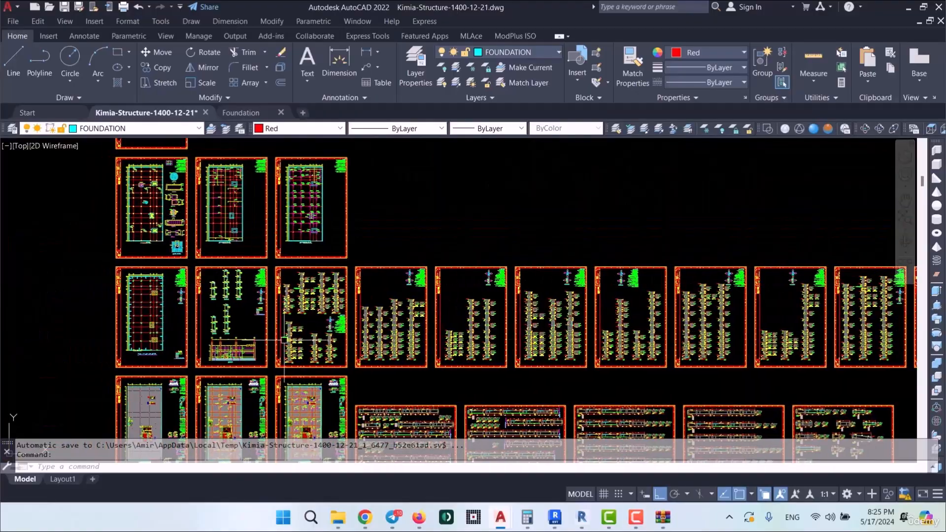
# Step: Examine the elevations of columns C1 and C2 from the foundation up, checking their base and top levels
pyautogui.scroll(8, 309, 309)
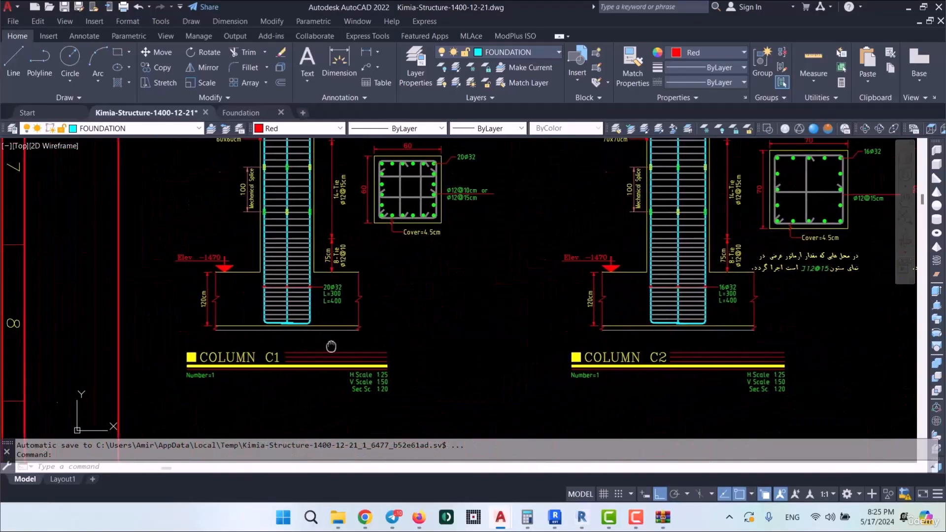
pyautogui.scroll(3, 265, 354)
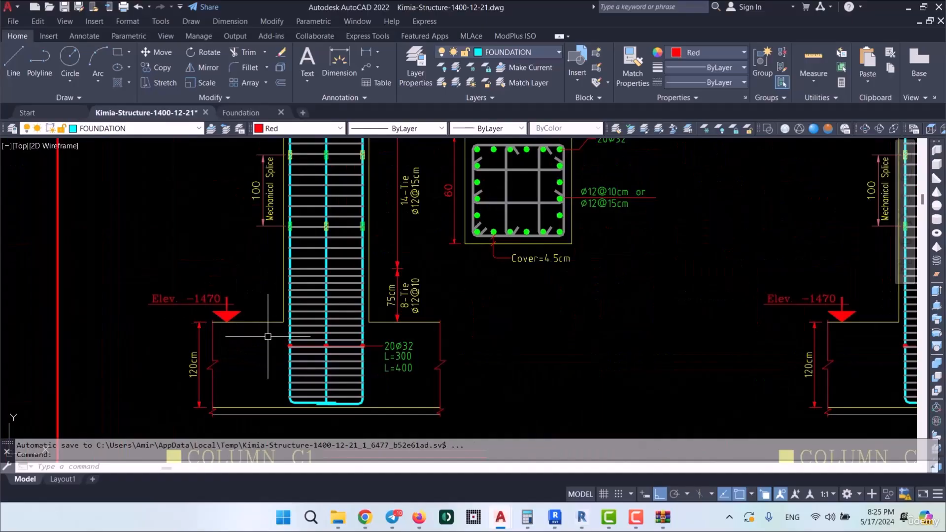
pyautogui.scroll(-6, 268, 336)
pyautogui.scroll(6, 270, 255)
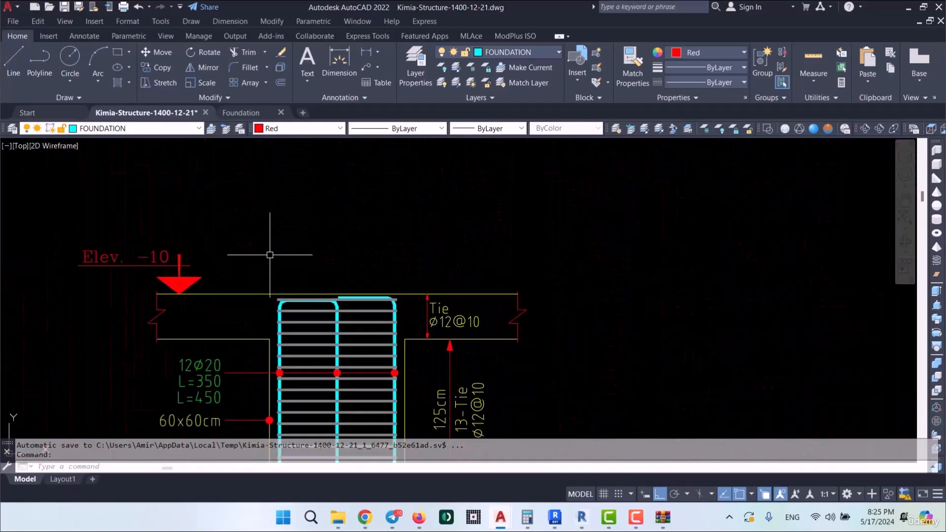
pyautogui.scroll(-6, 249, 239)
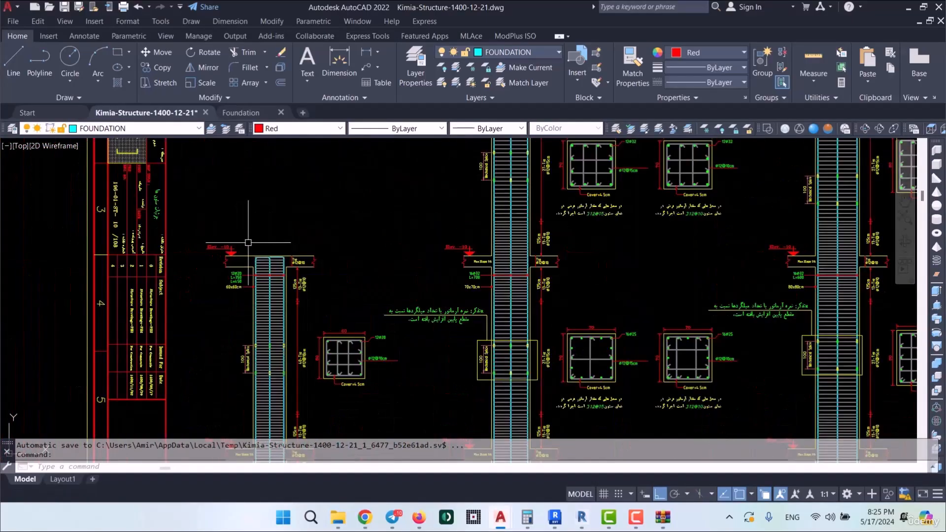
pyautogui.scroll(6, 353, 199)
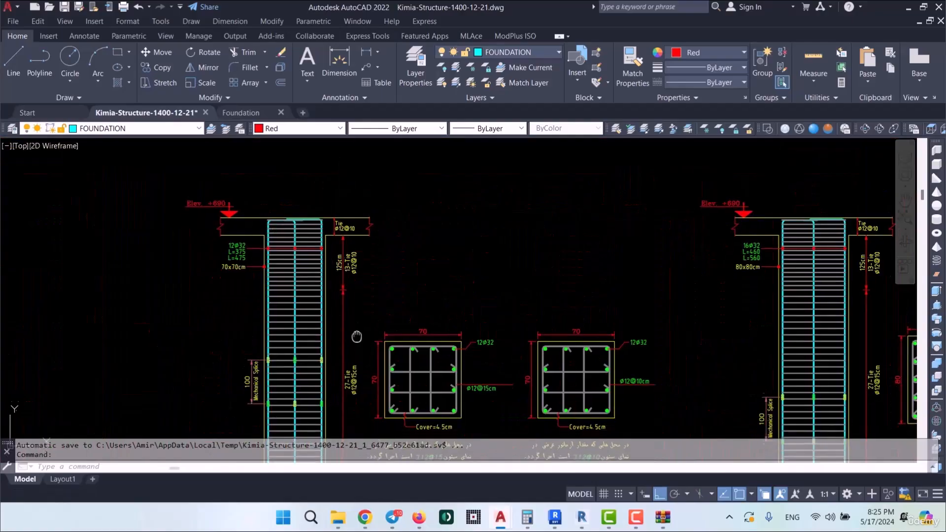
pyautogui.moveTo(375, 221); pyautogui.dragTo(418, 255, button='middle')
pyautogui.scroll(-6, 418, 255)
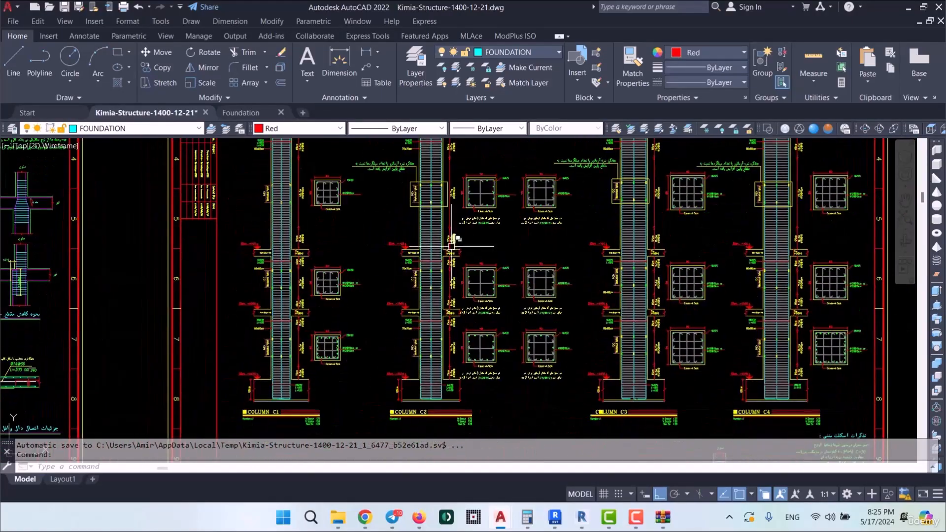
pyautogui.scroll(-7, 532, 296)
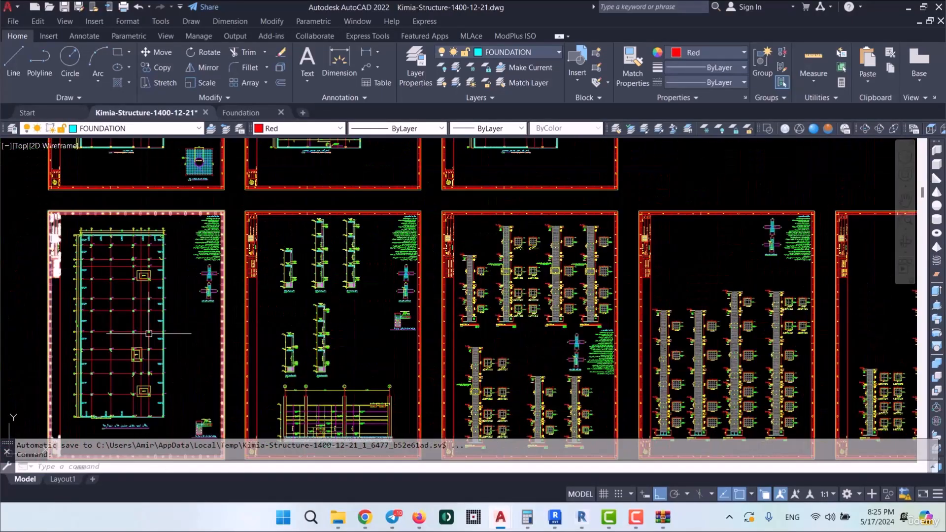
# Step: Review the column marks on the layout plan, then check the upper ends of the column elevations on the detail sheet
pyautogui.moveTo(123, 334); pyautogui.dragTo(273, 349, button='middle')
pyautogui.scroll(8, 267, 345)
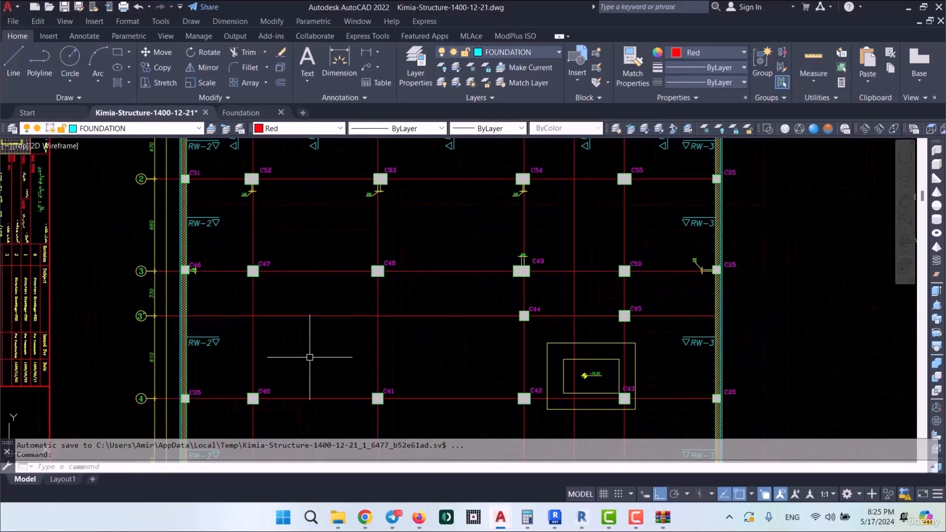
pyautogui.scroll(-3, 299, 292)
pyautogui.moveTo(292, 375); pyautogui.dragTo(303, 232, button='middle')
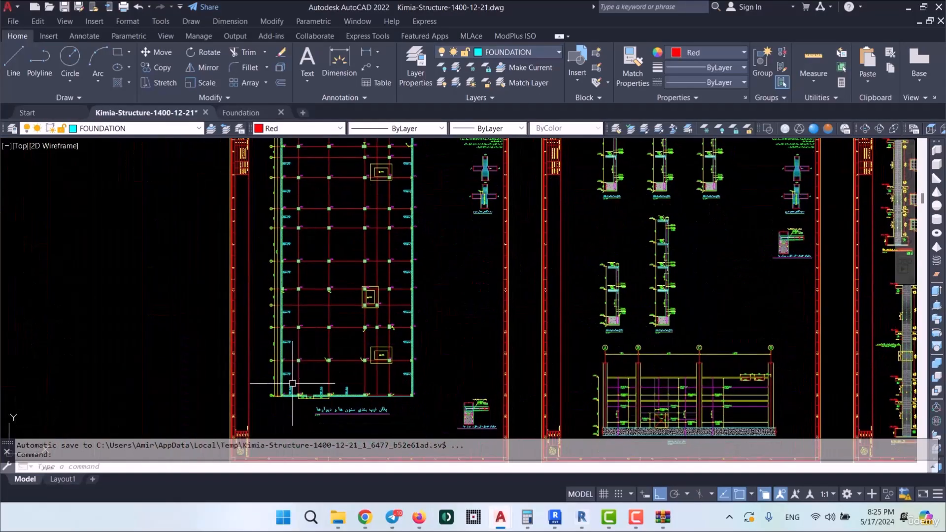
pyautogui.scroll(2, 292, 383)
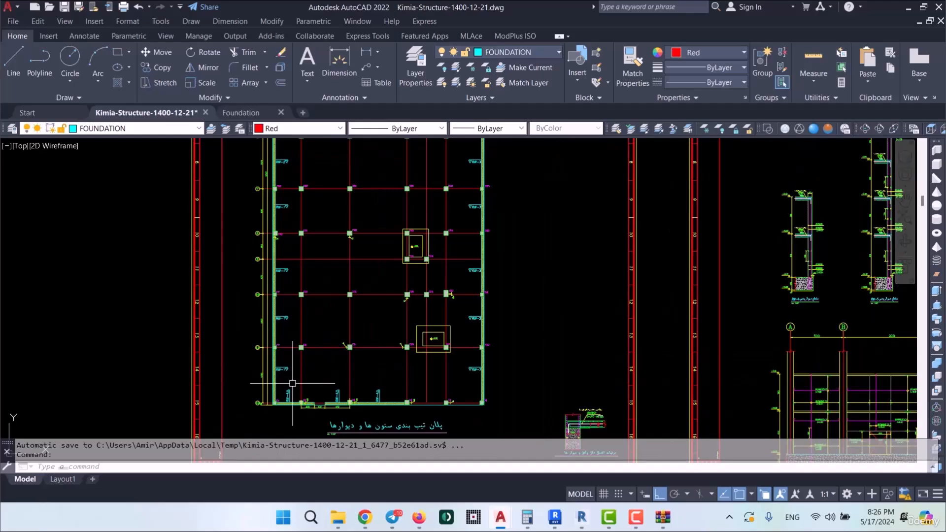
pyautogui.scroll(-3, 292, 383)
pyautogui.moveTo(540, 293)
pyautogui.mouseDown(button='middle')
pyautogui.moveTo(481, 275)
pyautogui.moveTo(468, 351)
pyautogui.mouseUp(button='middle')
pyautogui.scroll(1, 549, 313)
pyautogui.scroll(2, 549, 315)
pyautogui.moveTo(414, 269); pyautogui.dragTo(412, 347, button='middle')
pyautogui.scroll(4, 424, 200)
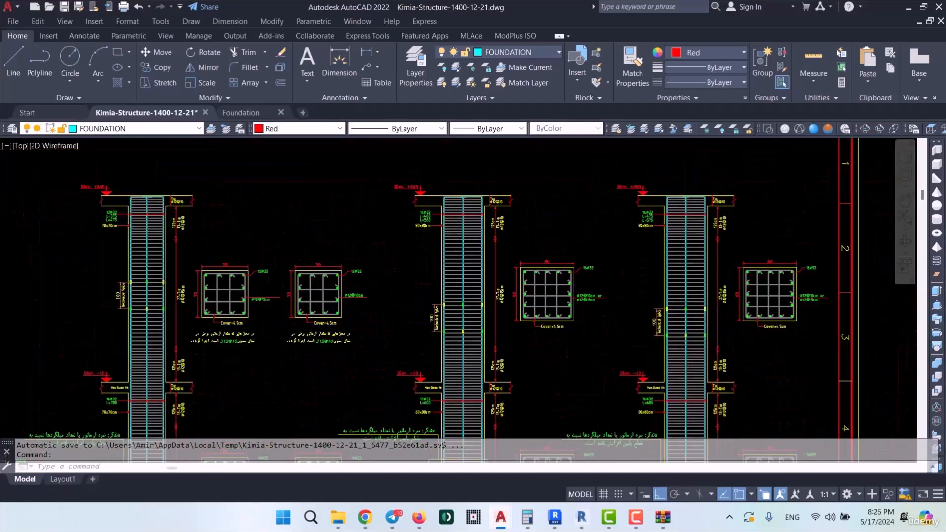
pyautogui.scroll(-2, 415, 294)
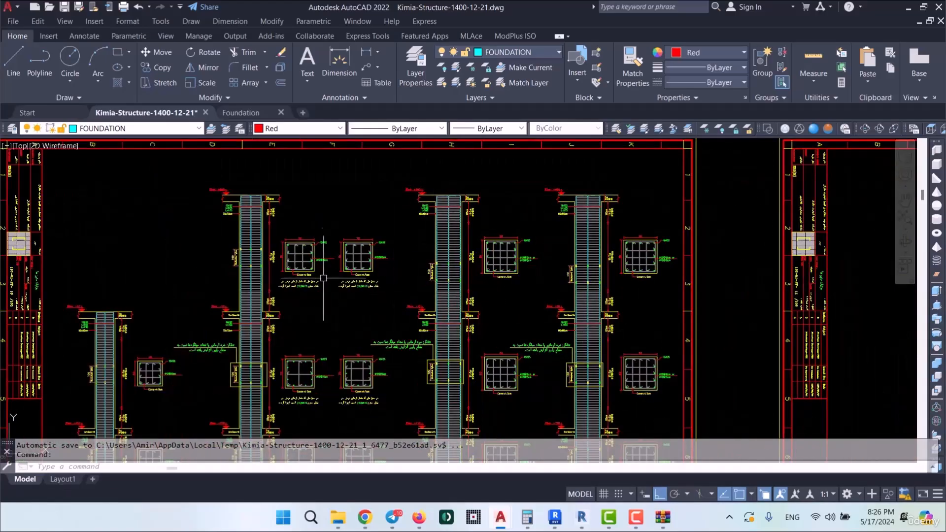
pyautogui.scroll(-4, 366, 225)
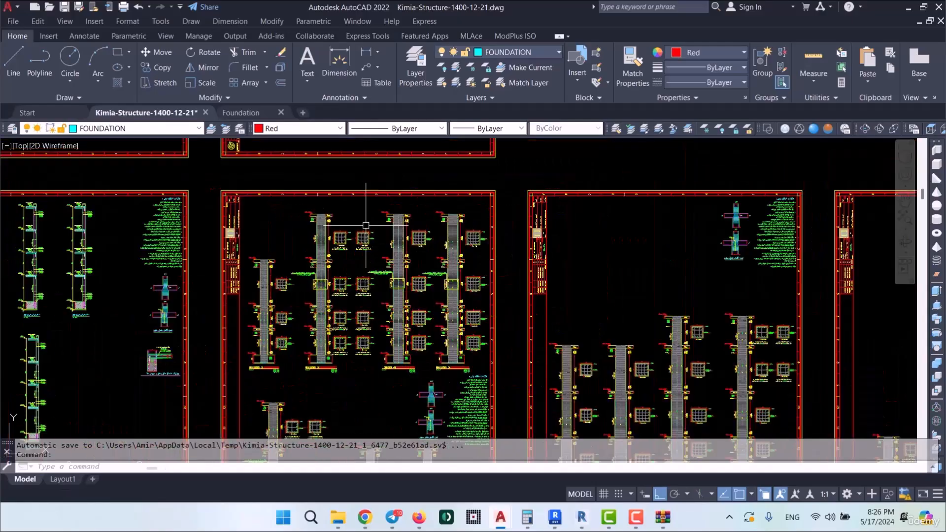
# Step: Recheck the column marks around grids 8 to 10 on the plan and examine the cross-sections of columns C1 and C2 between levels
pyautogui.moveTo(207, 289); pyautogui.dragTo(560, 278, button='middle')
pyautogui.moveTo(11, 309)
pyautogui.mouseDown(button='middle')
pyautogui.moveTo(263, 314)
pyautogui.moveTo(342, 230)
pyautogui.mouseUp(button='middle')
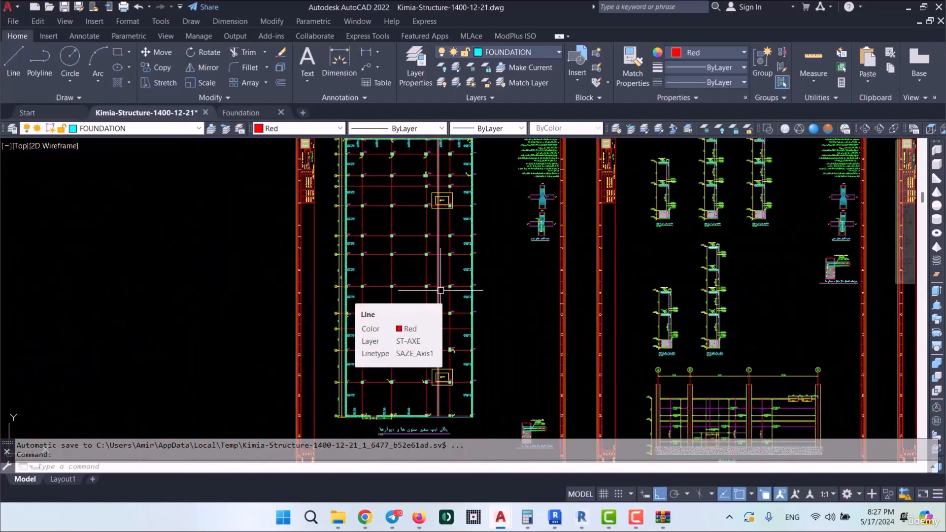
pyautogui.scroll(6, 389, 342)
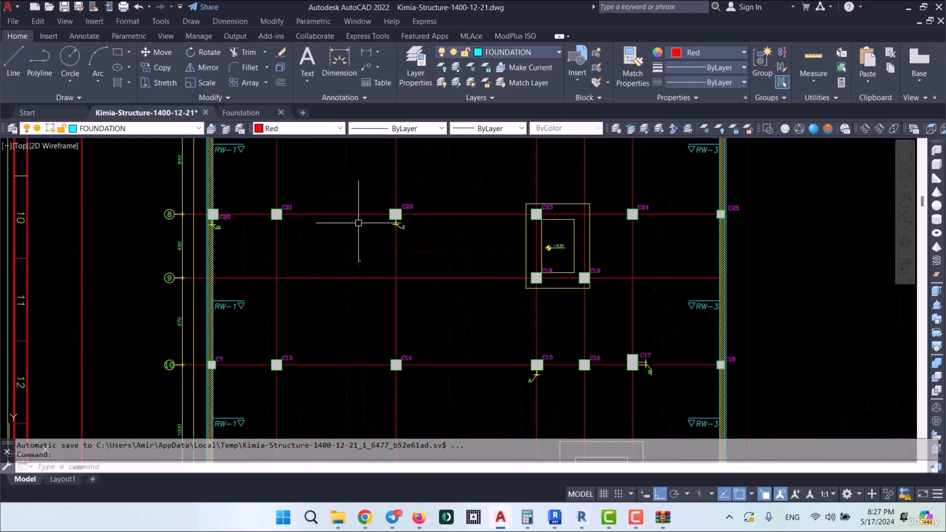
pyautogui.scroll(-6, 449, 256)
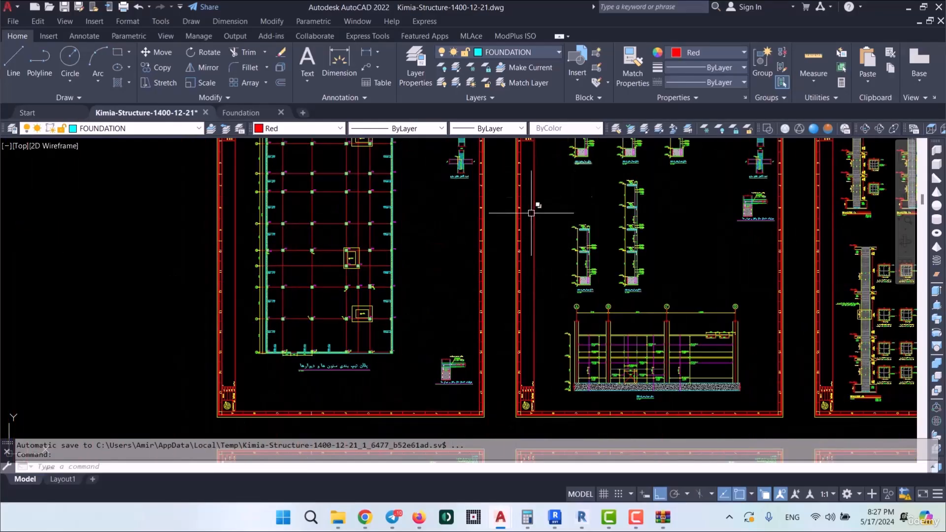
pyautogui.moveTo(534, 207)
pyautogui.mouseDown(button='middle')
pyautogui.moveTo(426, 326)
pyautogui.moveTo(359, 353)
pyautogui.moveTo(208, 322)
pyautogui.mouseUp(button='middle')
pyautogui.scroll(8, 481, 321)
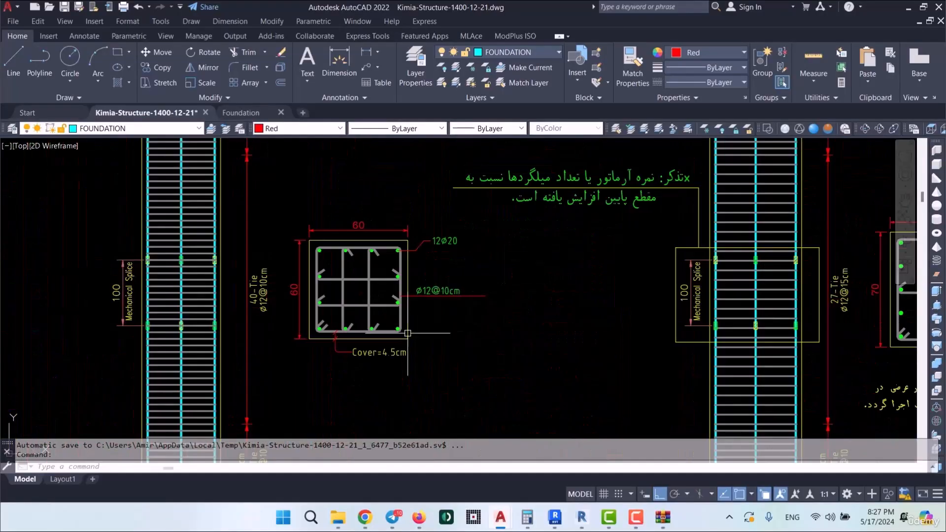
pyautogui.scroll(-6, 404, 163)
pyautogui.scroll(6, 399, 323)
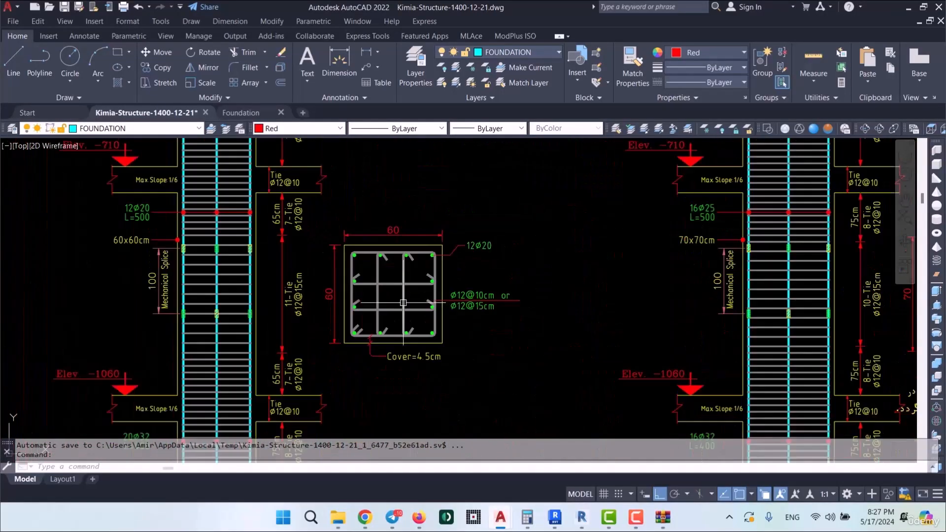
pyautogui.scroll(-8, 397, 170)
pyautogui.moveTo(399, 397)
pyautogui.mouseDown(button='middle')
pyautogui.moveTo(376, 247)
pyautogui.moveTo(324, 460)
pyautogui.mouseUp(button='middle')
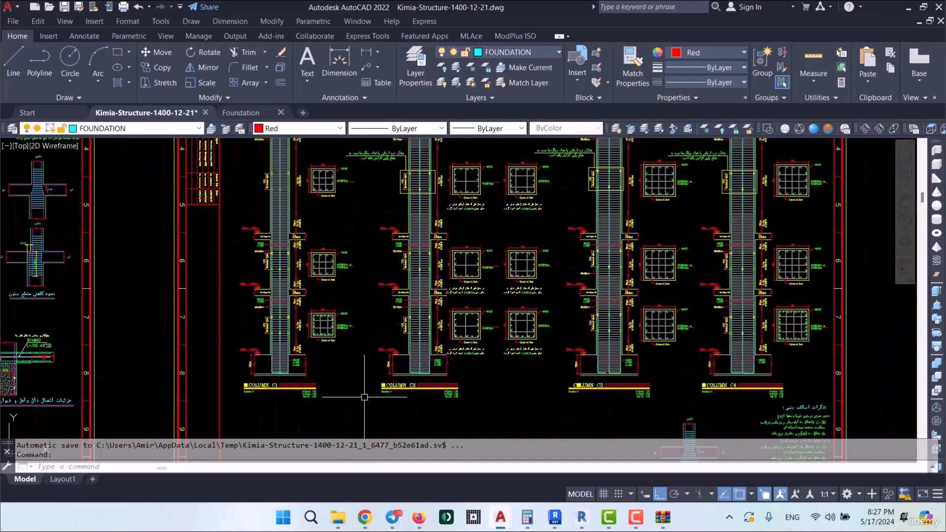
pyautogui.scroll(4, 474, 281)
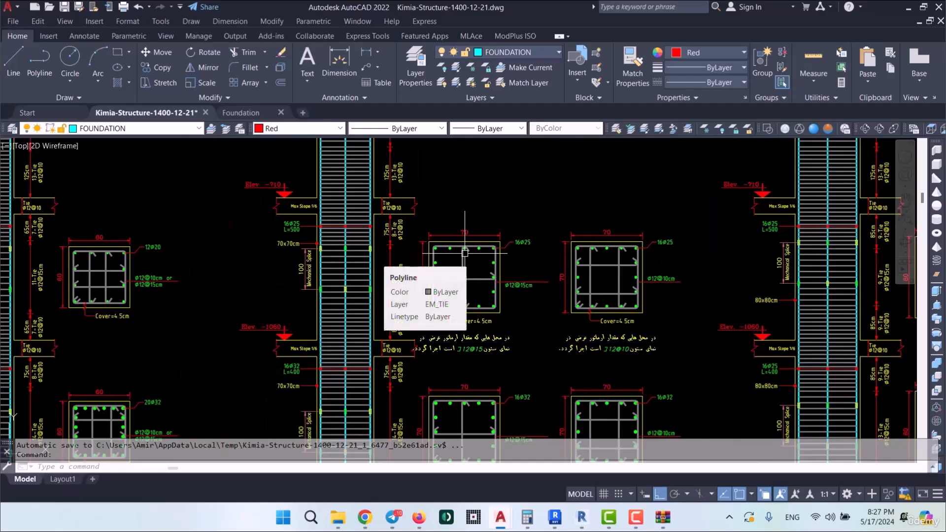
pyautogui.scroll(-6, 427, 251)
# Step: Browse the row of column detail sheets through to the last column type, then return to the layout plan and first column sheets
pyautogui.moveTo(653, 297); pyautogui.dragTo(154, 300, button='middle')
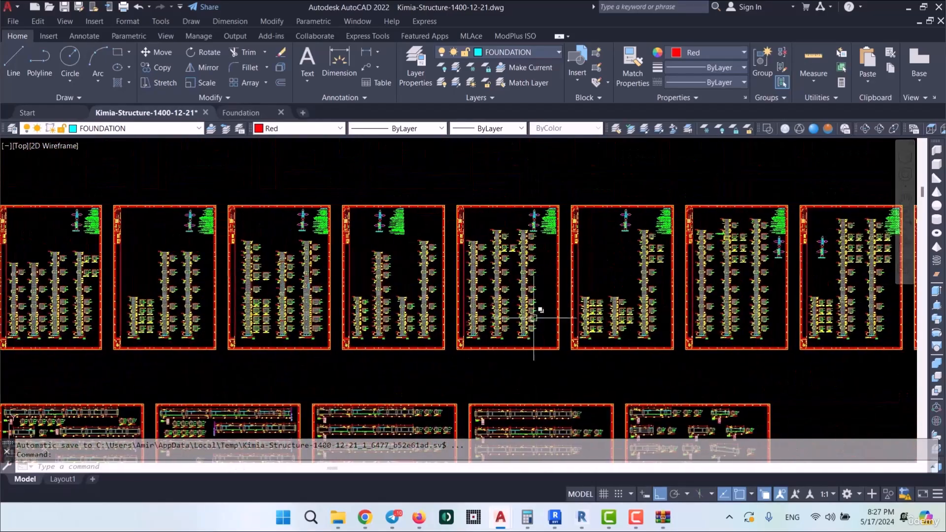
pyautogui.moveTo(711, 318); pyautogui.dragTo(371, 279, button='middle')
pyautogui.moveTo(714, 277); pyautogui.dragTo(319, 292, button='middle')
pyautogui.moveTo(807, 287); pyautogui.dragTo(463, 291, button='middle')
pyautogui.moveTo(771, 280); pyautogui.dragTo(461, 282, button='middle')
pyautogui.scroll(8, 433, 327)
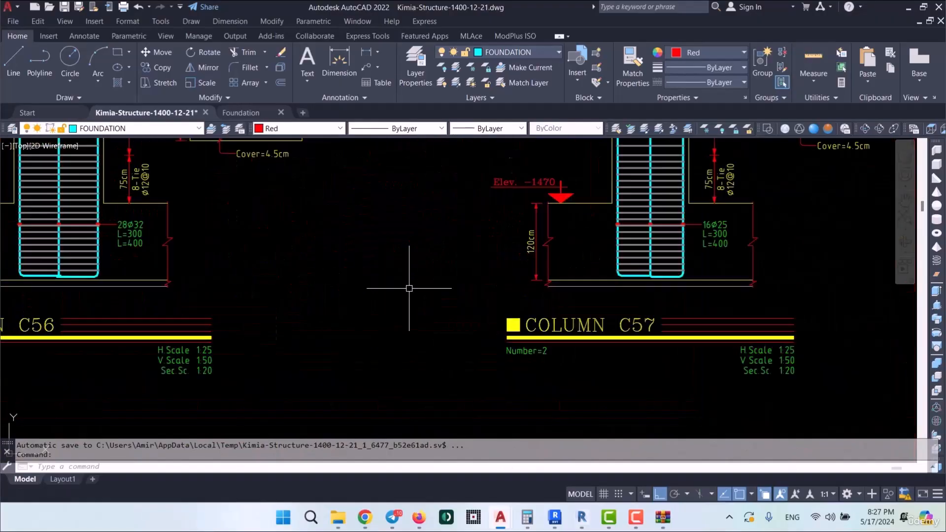
pyautogui.scroll(-8, 641, 323)
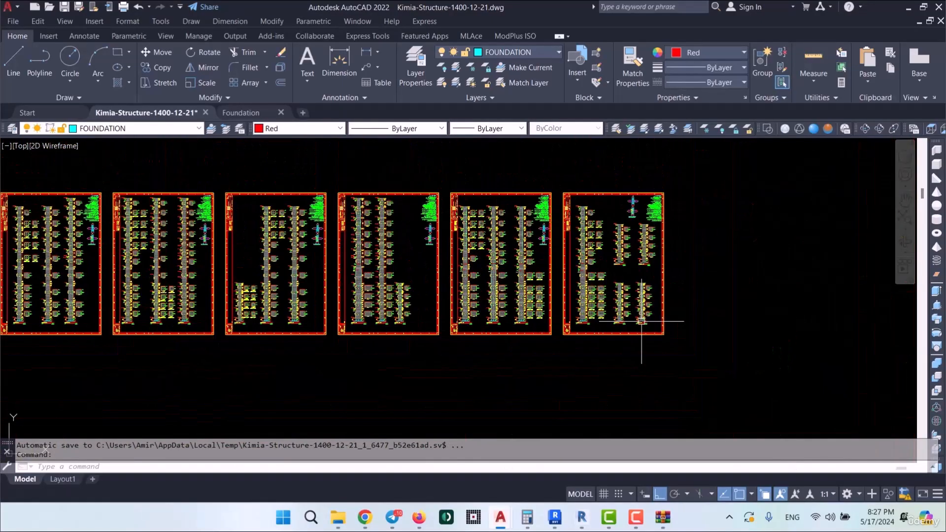
pyautogui.moveTo(641, 321)
pyautogui.mouseDown(button='middle')
pyautogui.moveTo(231, 323)
pyautogui.moveTo(661, 325)
pyautogui.mouseUp(button='middle')
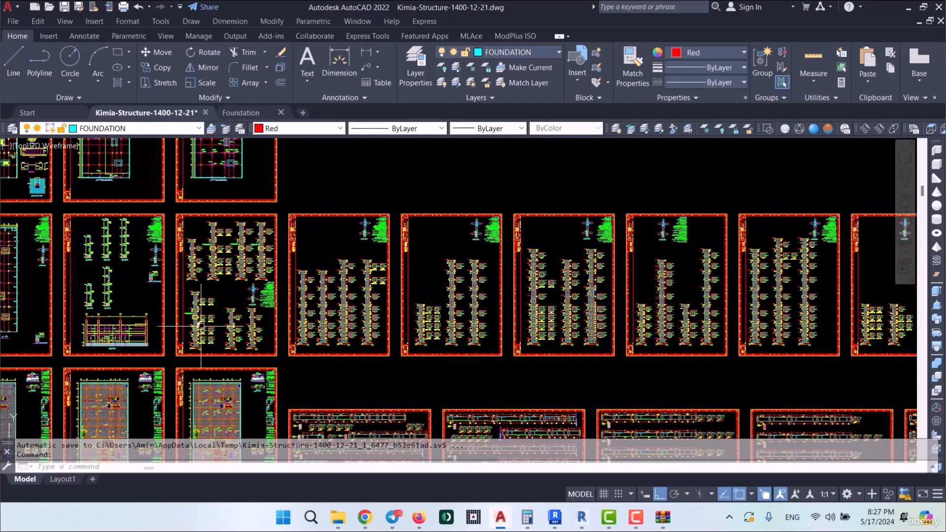
pyautogui.moveTo(200, 325); pyautogui.dragTo(436, 309, button='middle')
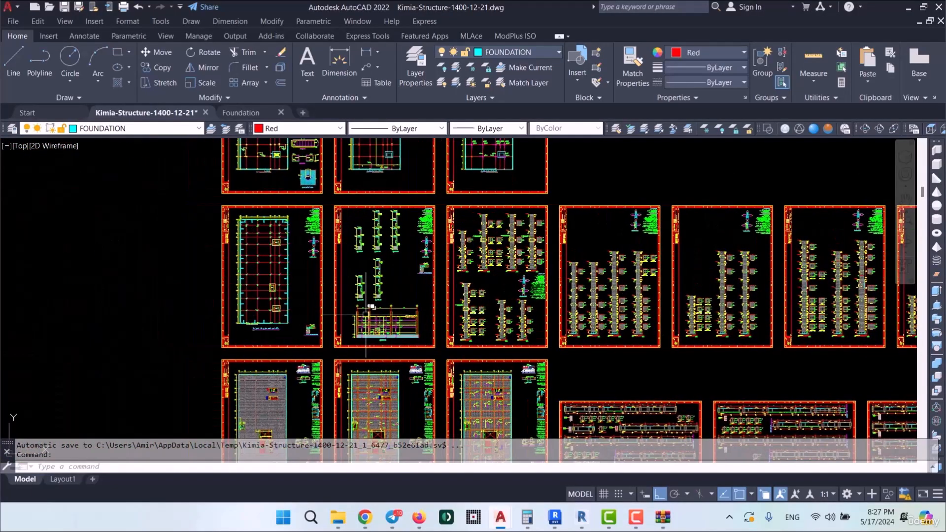
pyautogui.scroll(2, 471, 262)
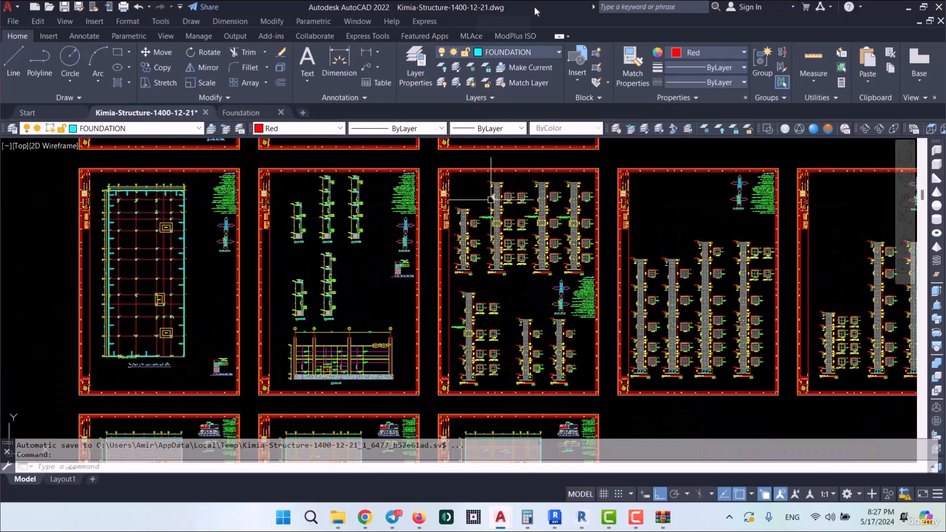
# Step: Snap the AutoCAD window to the right half of the screen and switch back to the Revit model
pyautogui.moveTo(535, 7); pyautogui.dragTo(944, 178)
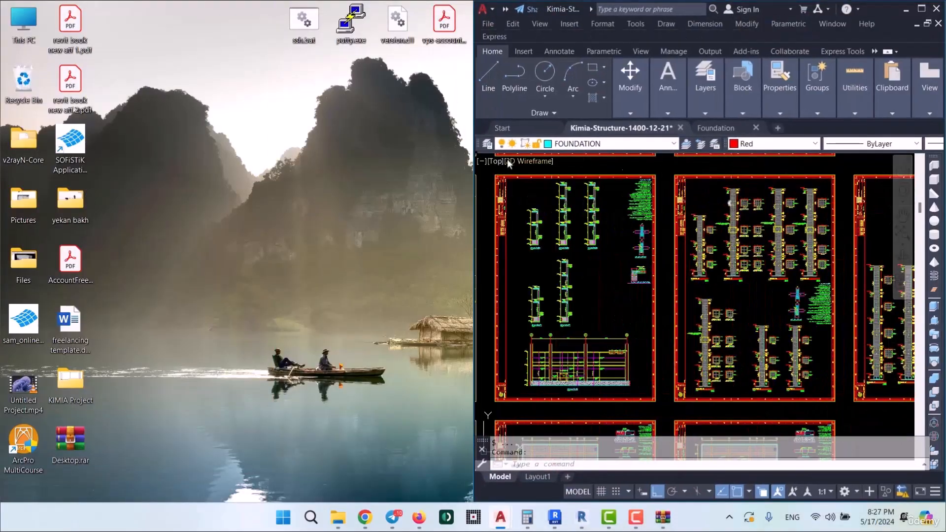
pyautogui.moveTo(555, 517)
pyautogui.click(551, 491)
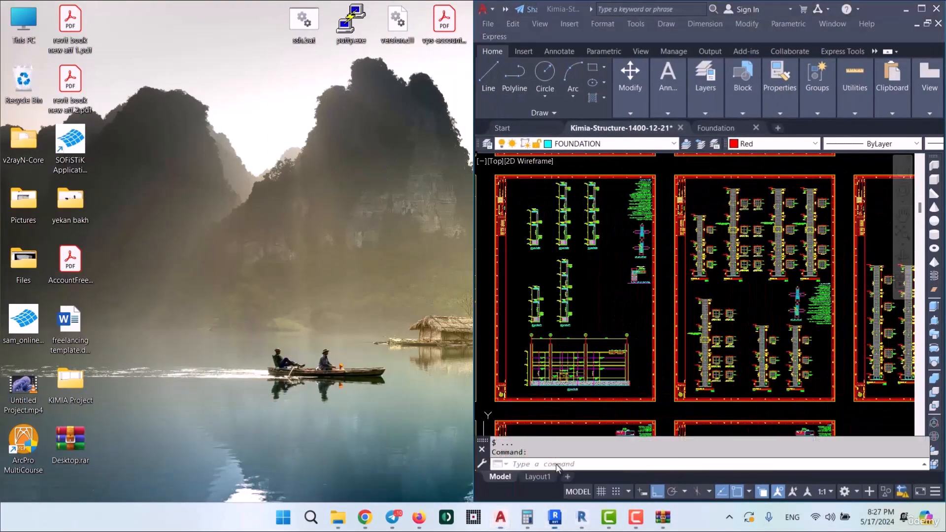
# Step: Arrange the Revit project side by side with the Kimia-Structure-1400-12-21 AutoCAD drawing and close the Project Browser
pyautogui.moveTo(578, 6); pyautogui.dragTo(266, 67)
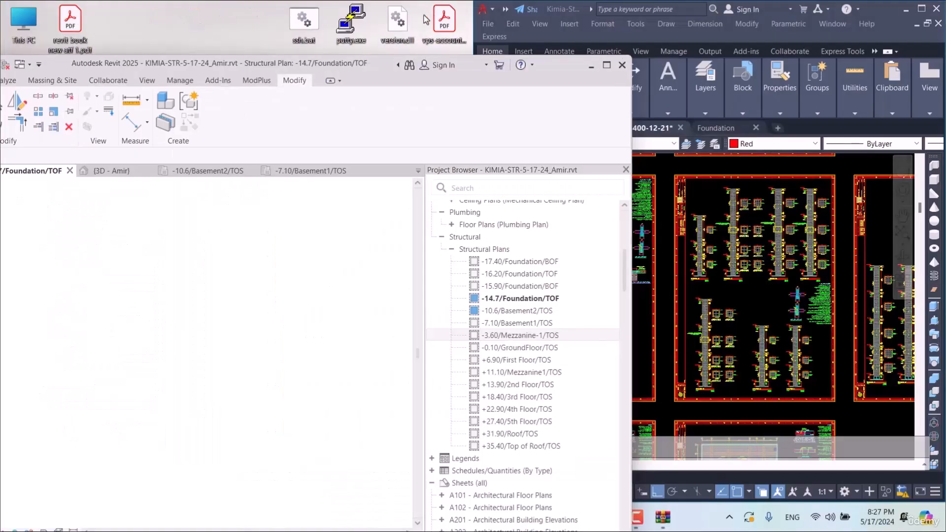
pyautogui.moveTo(348, 63); pyautogui.dragTo(1, 250)
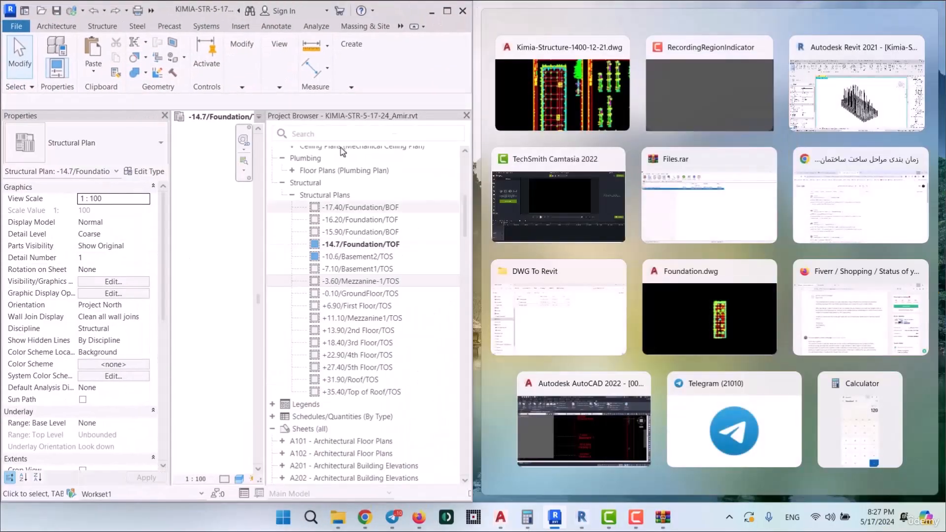
pyautogui.click(555, 89)
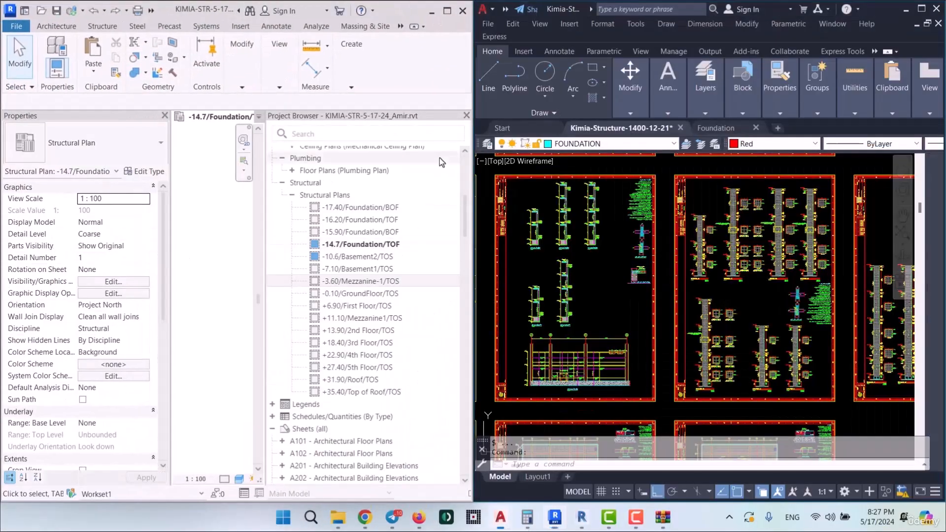
pyautogui.click(467, 115)
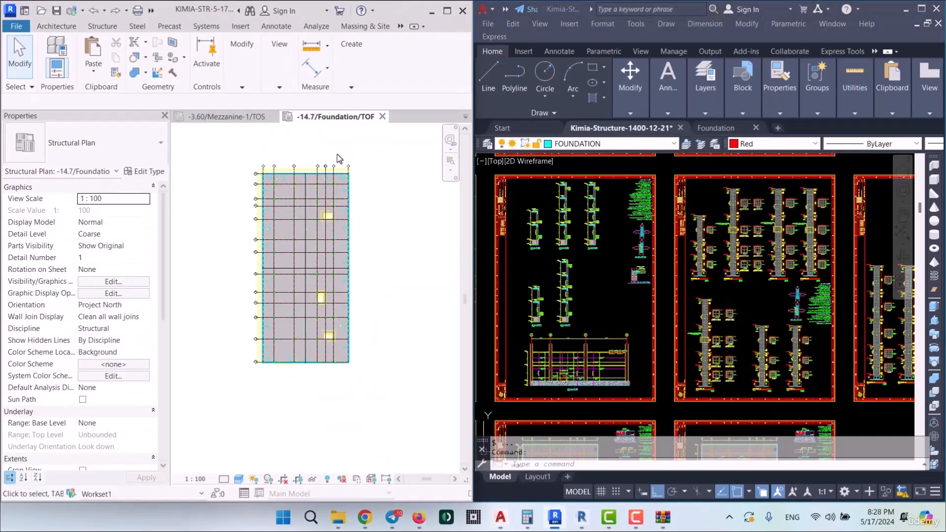
# Step: Start placing a structural column on the -14.7/Foundation/TOF plan with the M_Concrete-Rectangular-Column 300 x 450mm type
pyautogui.scroll(2, 338, 158)
pyautogui.scroll(1, 300, 211)
pyautogui.moveTo(300, 211); pyautogui.dragTo(368, 218, button='middle')
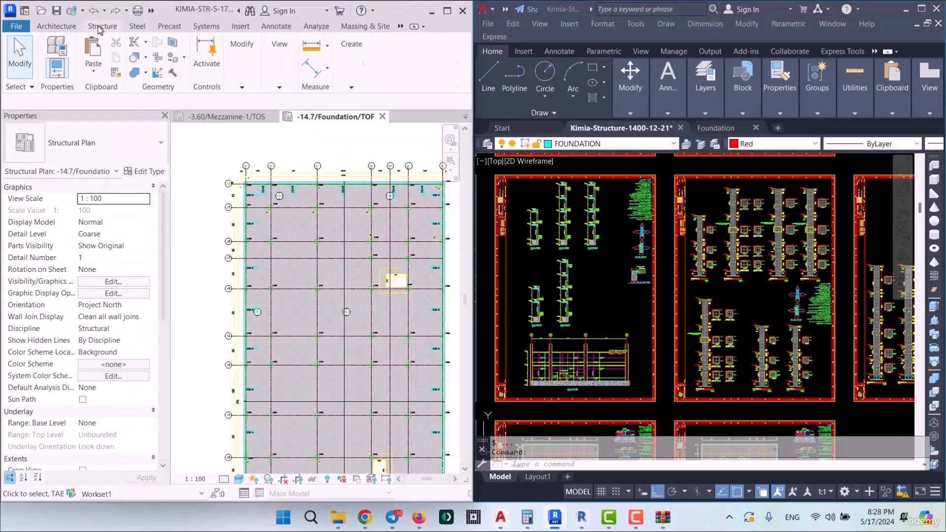
pyautogui.click(102, 27)
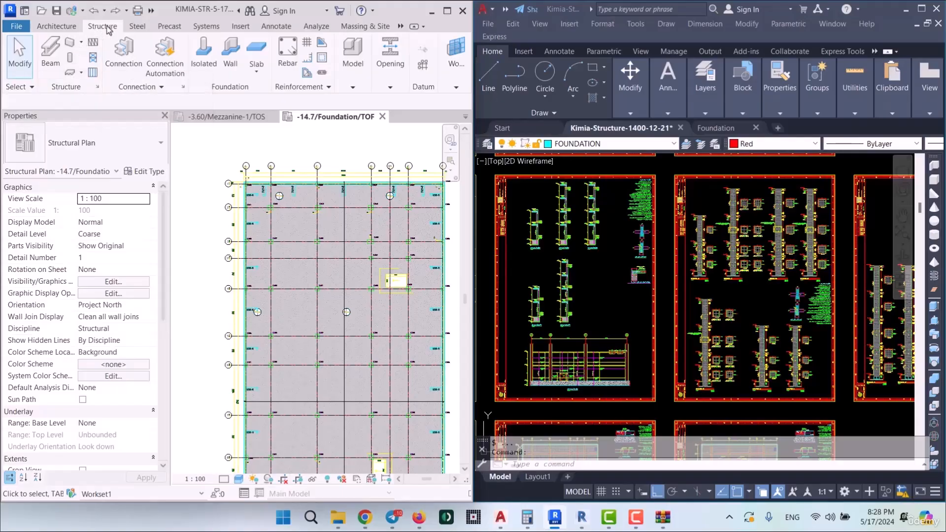
pyautogui.click(72, 59)
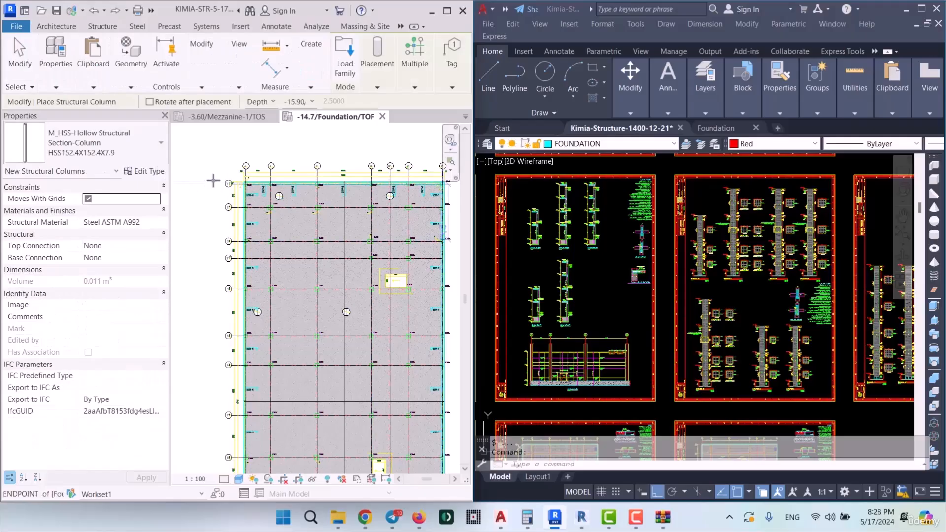
pyautogui.click(76, 143)
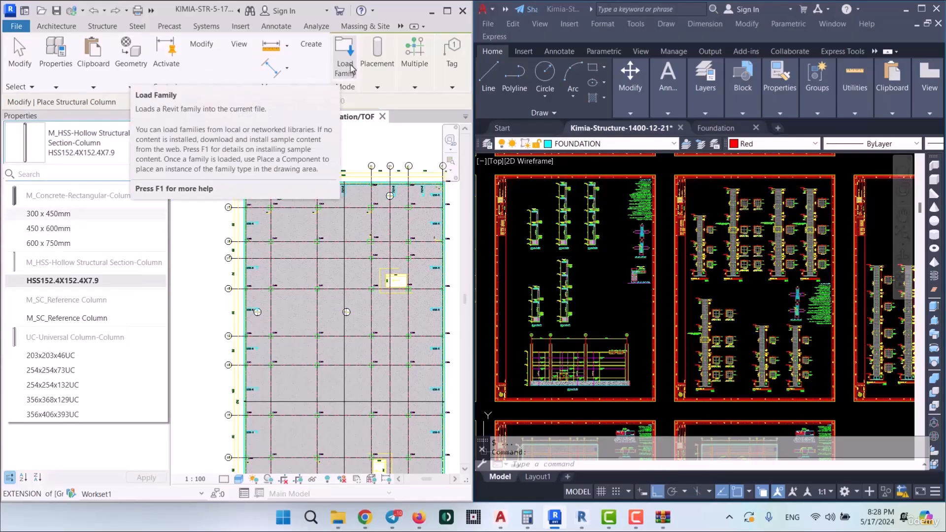
pyautogui.click(92, 215)
# Step: Examine the lower cross-sections of column C1 on the AutoCAD detail sheet for their dimensions
pyautogui.scroll(5, 752, 213)
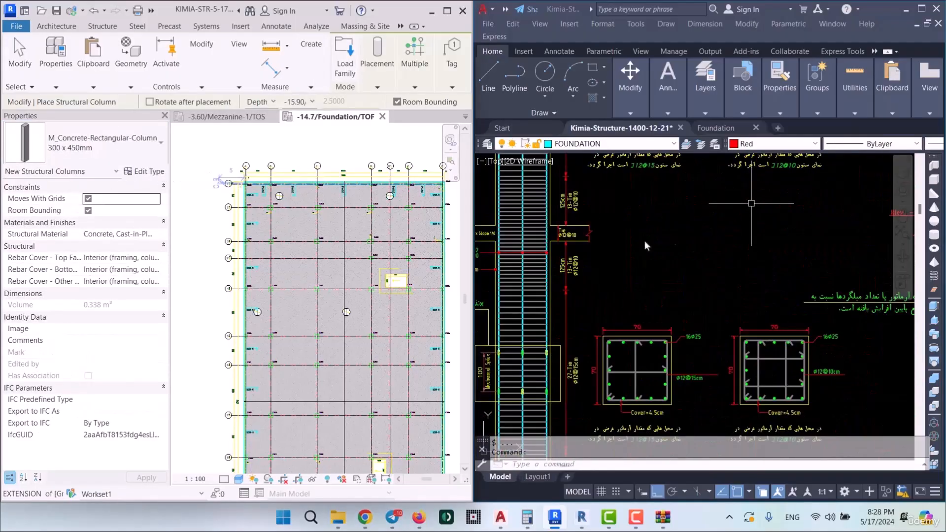
pyautogui.scroll(-4, 734, 210)
pyautogui.scroll(2, 653, 335)
pyautogui.scroll(2, 653, 305)
pyautogui.scroll(-2, 573, 359)
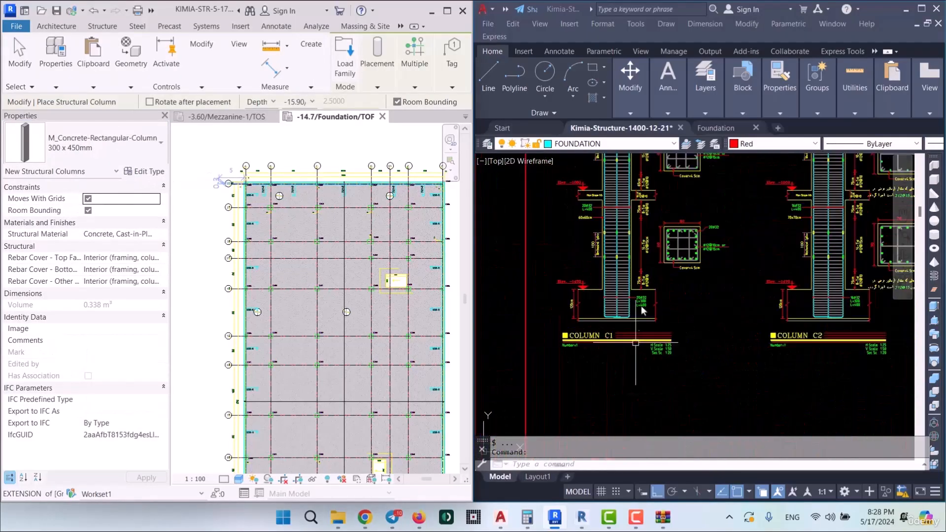
pyautogui.scroll(5, 641, 306)
pyautogui.scroll(-4, 722, 273)
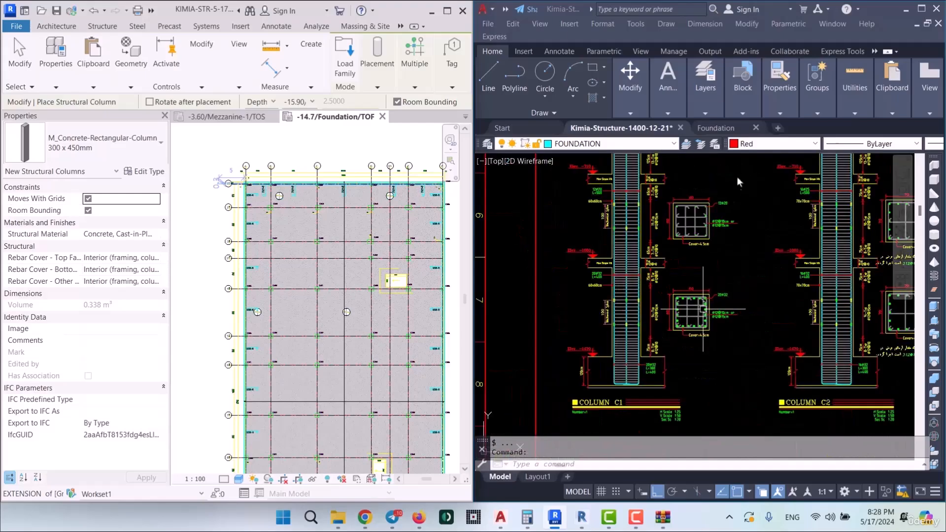
pyautogui.scroll(4, 716, 187)
# Step: Duplicate the 300 x 450mm column type as Kimia/C1/60*60cm and set both b and h to 0.6
pyautogui.click(149, 172)
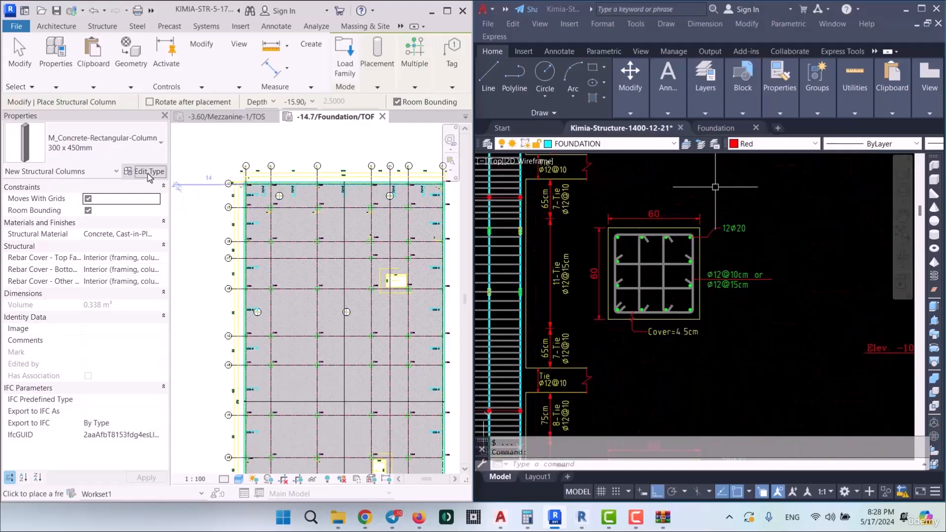
pyautogui.click(620, 53)
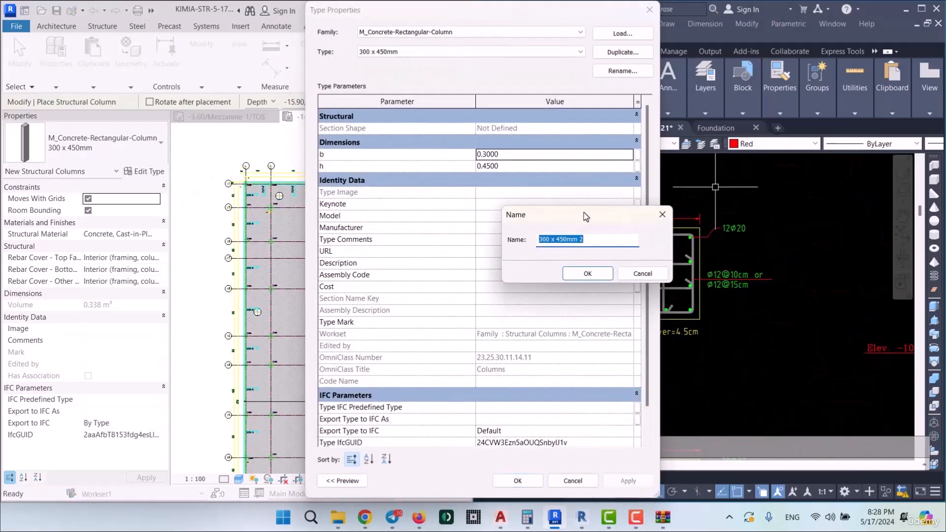
pyautogui.moveTo(585, 214); pyautogui.dragTo(557, 219)
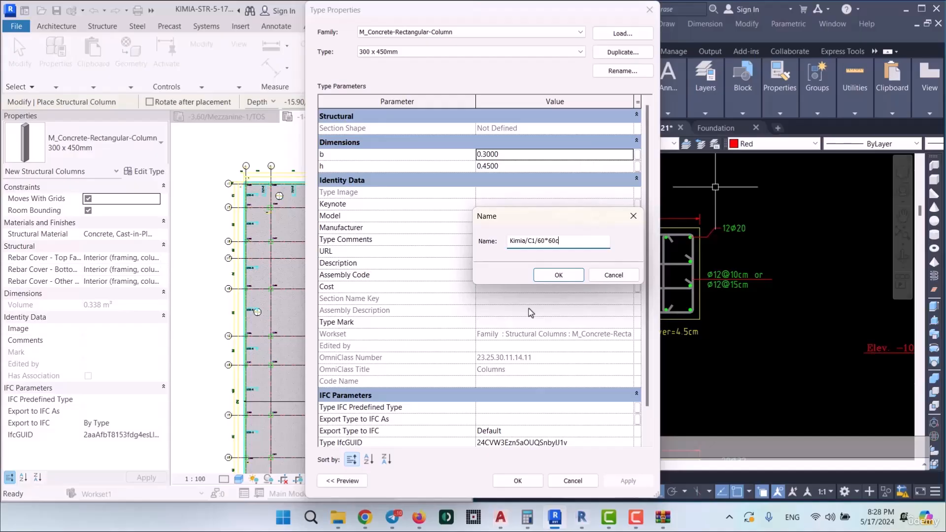
pyautogui.click(559, 275)
pyautogui.click(548, 156)
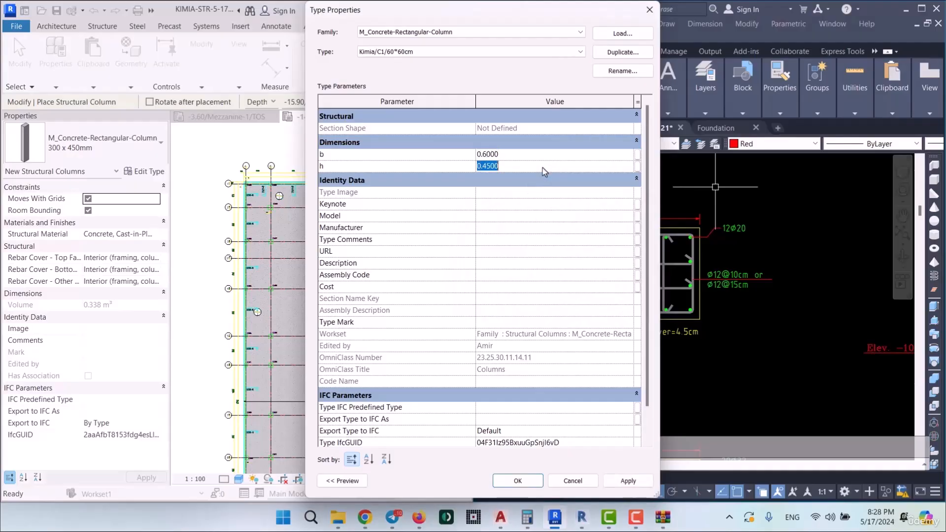
pyautogui.write('0.6')
pyautogui.moveTo(518, 512)
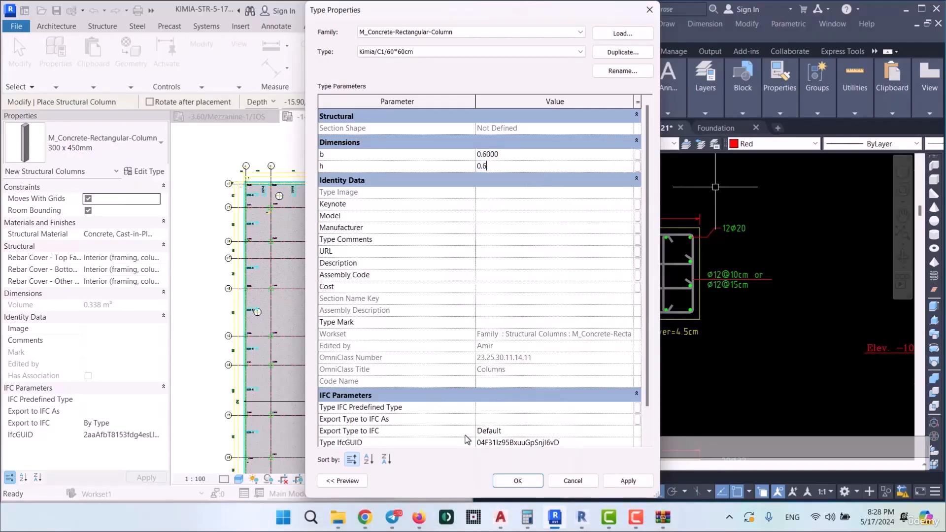
pyautogui.click(518, 481)
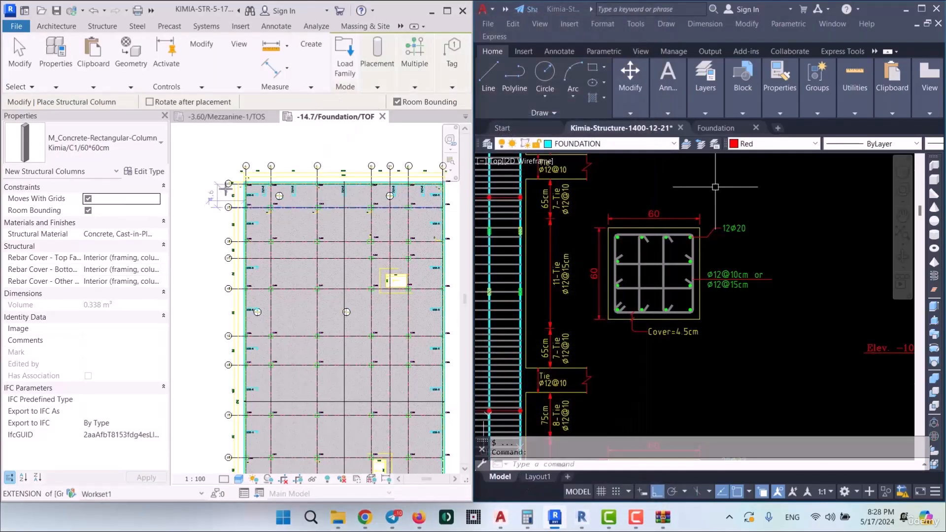
# Step: Check column C2's sections in AutoCAD, and duplicate the C1 type as Kimia/C2/70*70cm with b and h set to 0.7
pyautogui.scroll(-5, 595, 222)
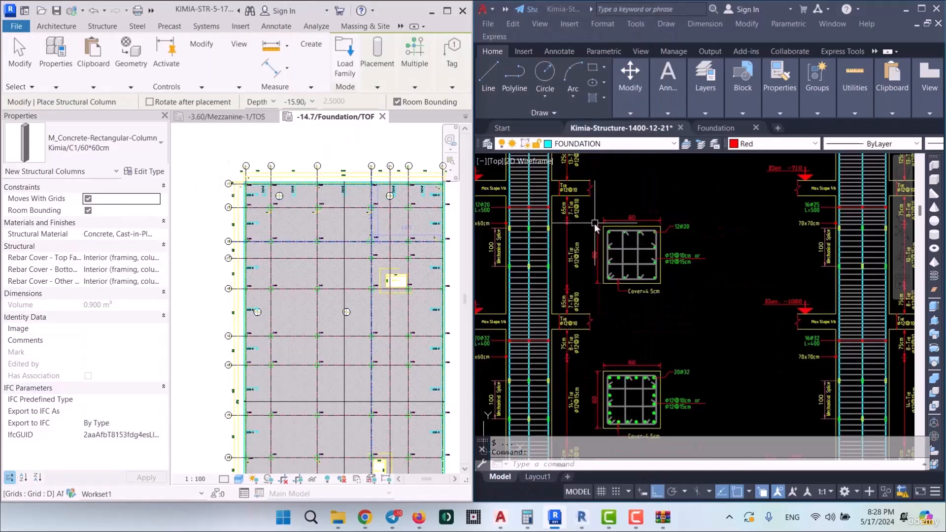
pyautogui.scroll(4, 700, 360)
pyautogui.scroll(-2, 688, 386)
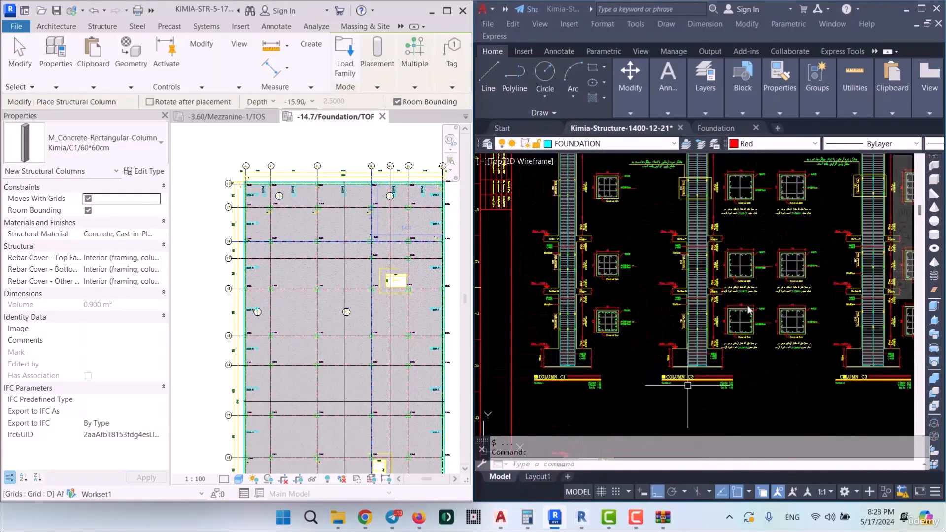
pyautogui.scroll(2, 746, 297)
pyautogui.scroll(-4, 769, 246)
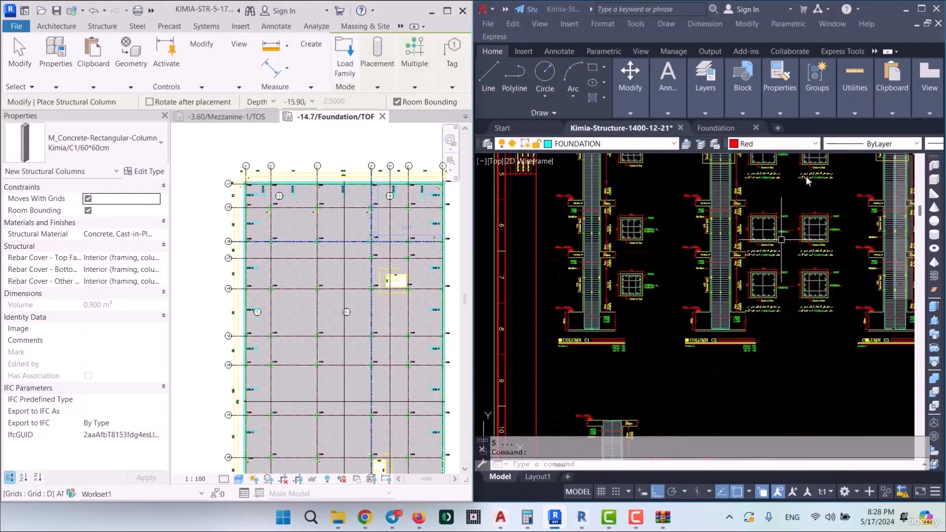
pyautogui.scroll(4, 758, 255)
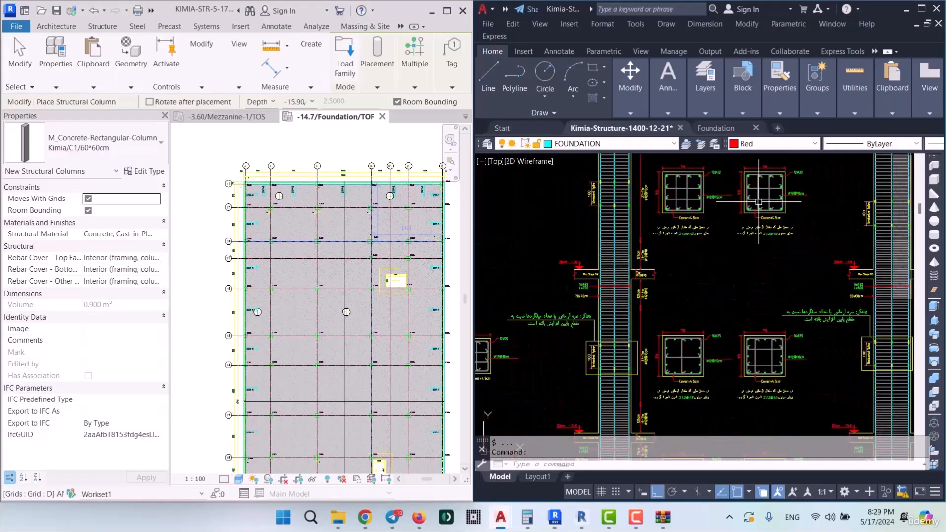
pyautogui.click(150, 172)
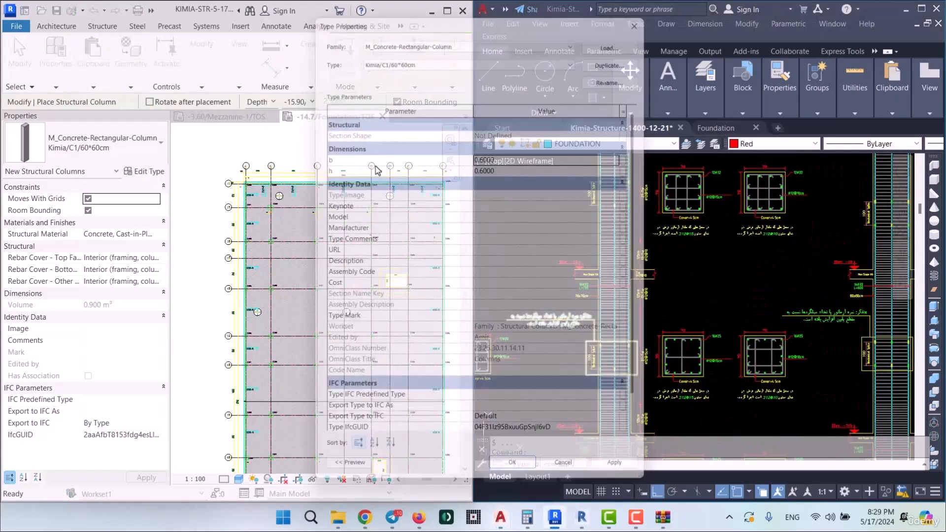
pyautogui.click(623, 52)
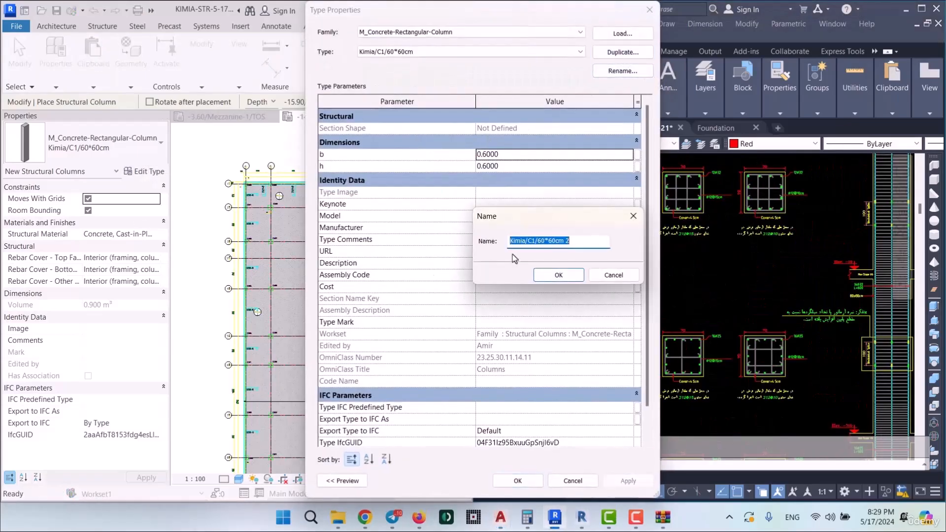
pyautogui.click(580, 247)
pyautogui.press('BackSpace')
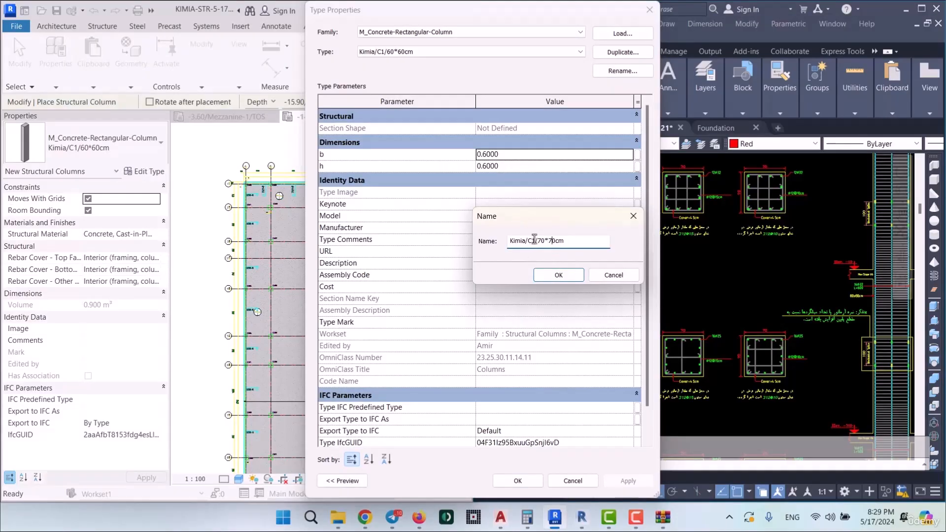
pyautogui.write('2')
pyautogui.click(559, 275)
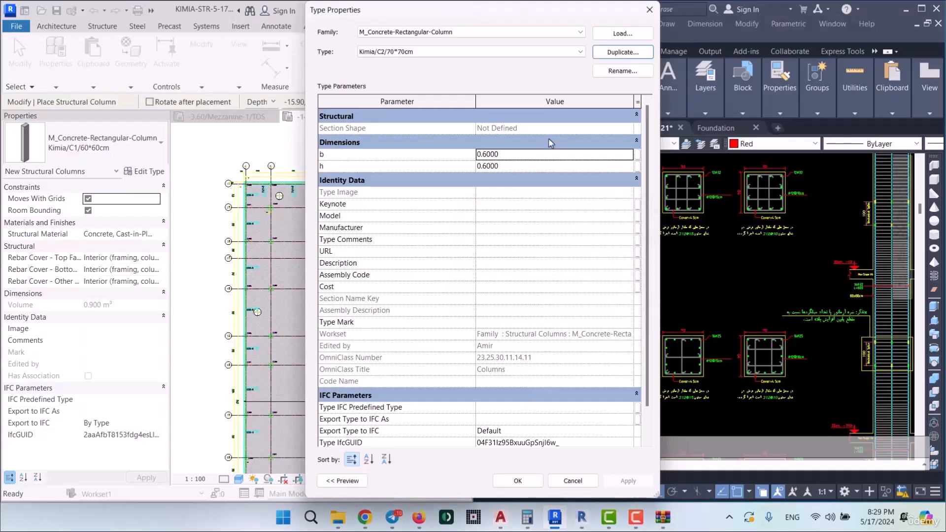
pyautogui.click(548, 155)
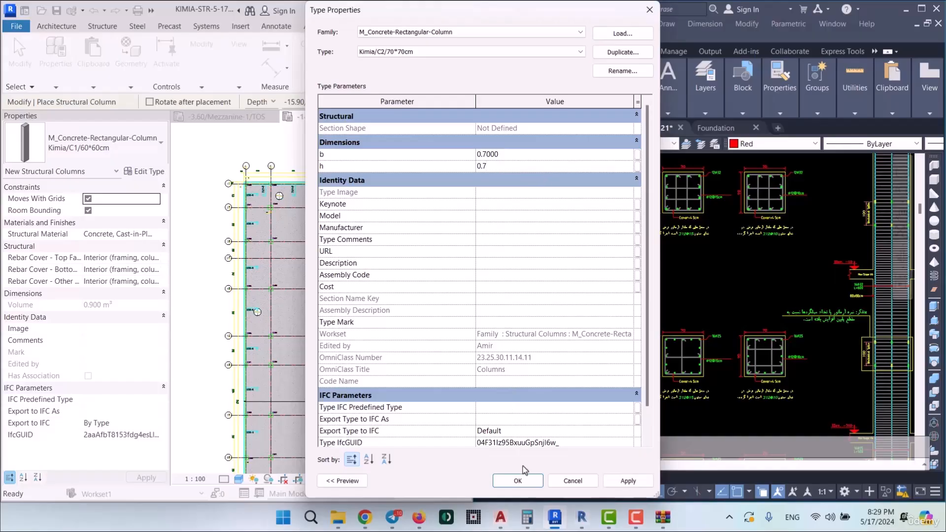
pyautogui.click(518, 481)
# Step: Check column C3's sections in AutoCAD, and duplicate the C2 type as Kimia/C3/80*80cm with b set to 0.8 and h to match
pyautogui.scroll(-3, 626, 246)
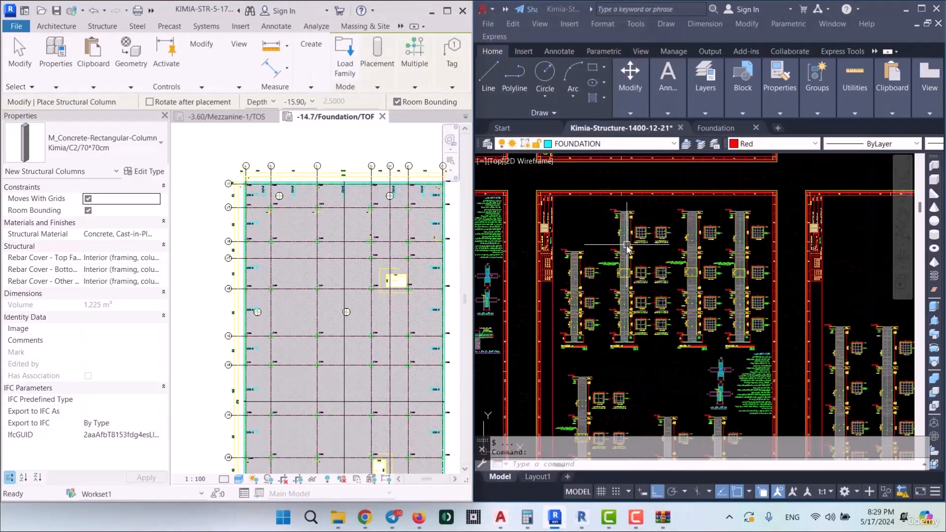
pyautogui.scroll(6, 691, 336)
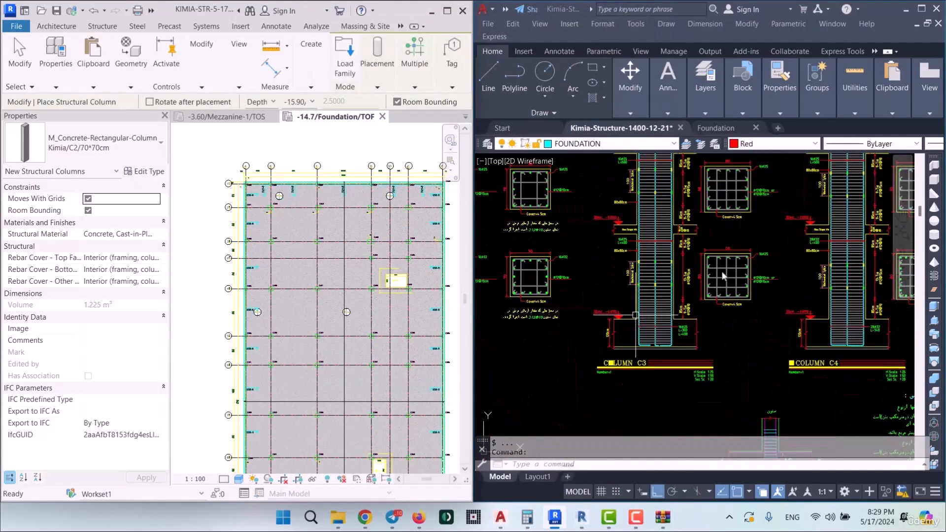
pyautogui.scroll(-5, 699, 311)
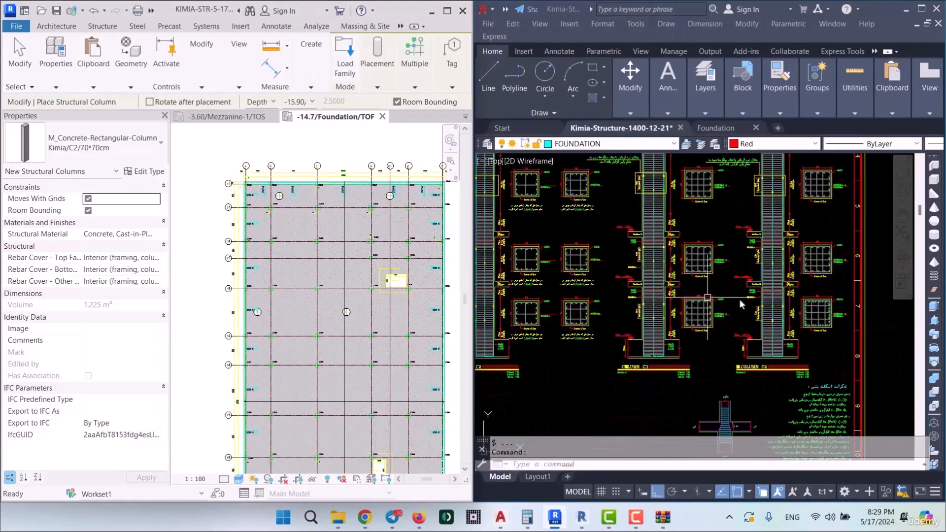
pyautogui.scroll(2, 795, 301)
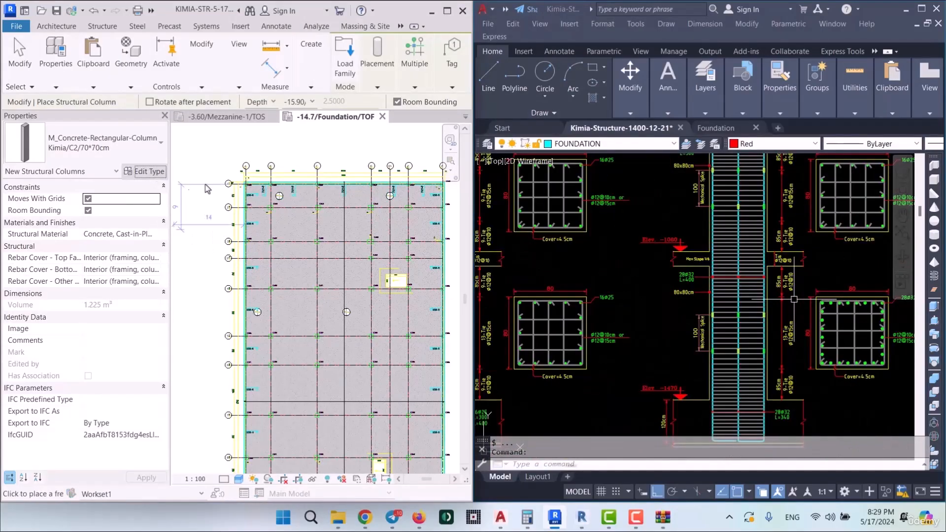
pyautogui.click(144, 171)
pyautogui.click(622, 52)
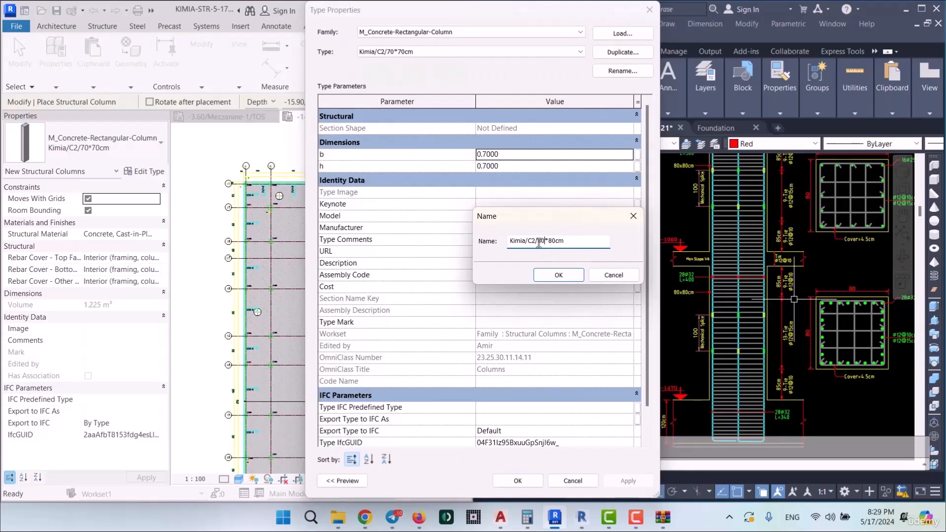
pyautogui.click(558, 275)
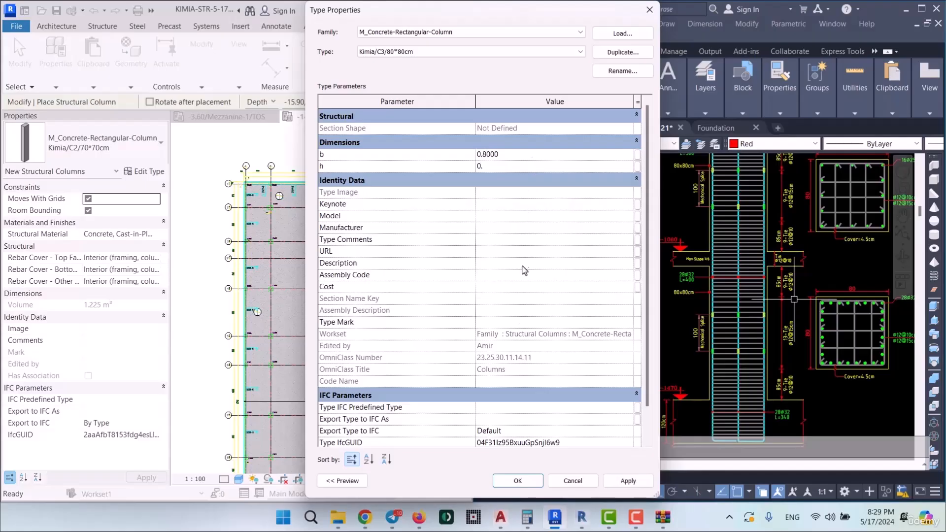
pyautogui.click(532, 487)
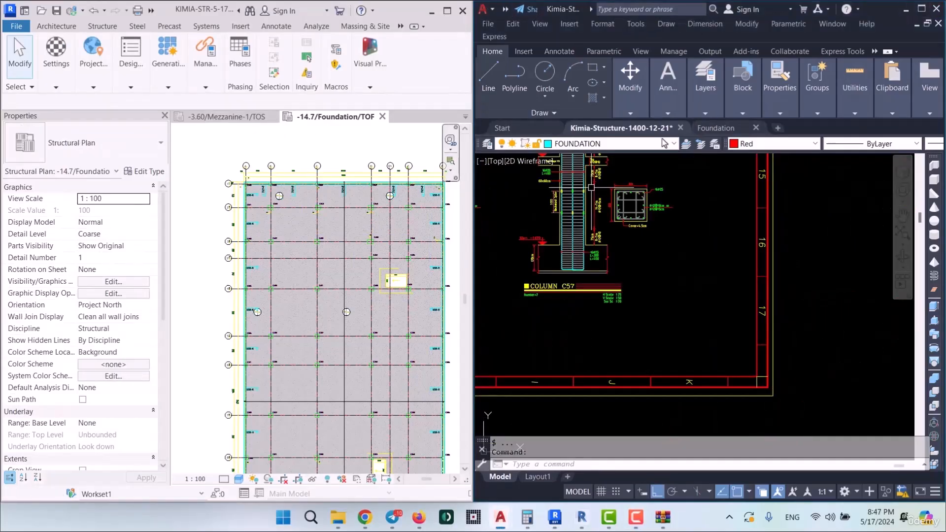
# Step: Start placing a structural column in Revit and review the list of Kimia column types from C57 back to C1
pyautogui.click(96, 29)
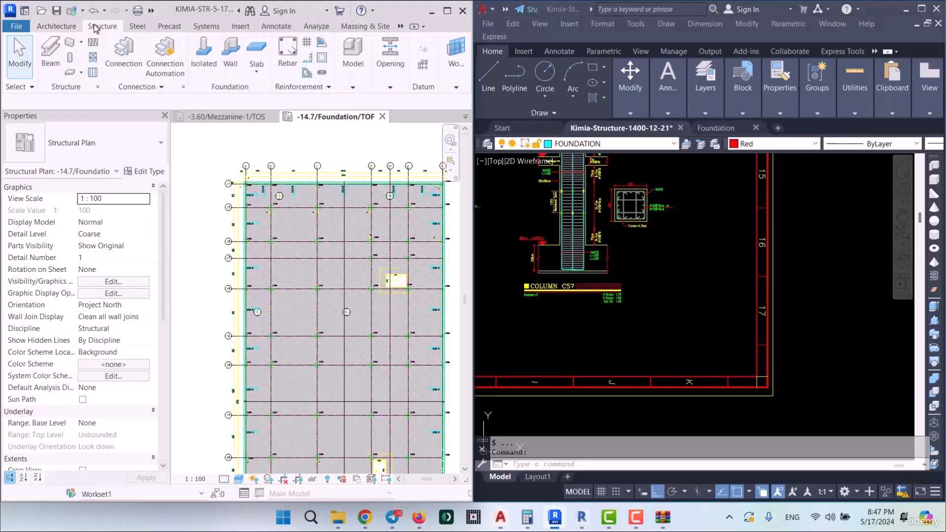
pyautogui.press('c')
pyautogui.press('l')
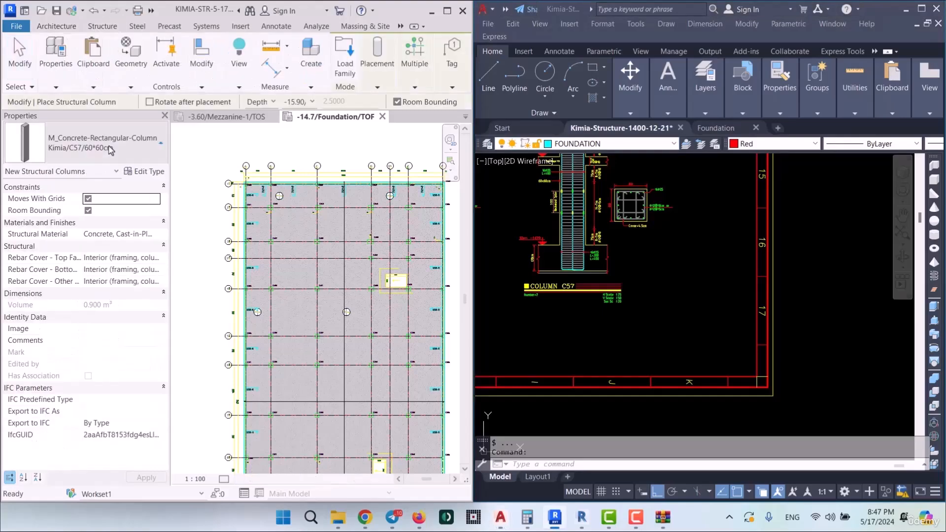
pyautogui.click(107, 142)
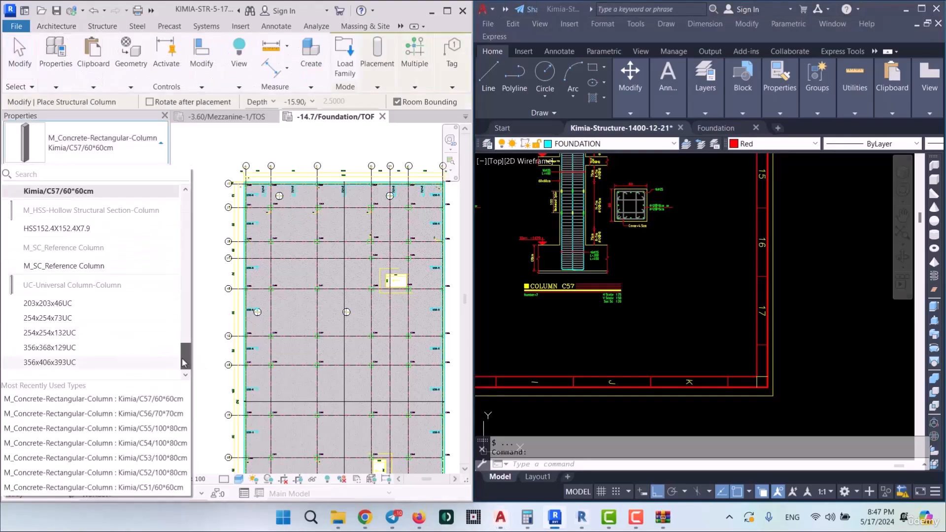
pyautogui.moveTo(183, 363); pyautogui.dragTo(186, 314)
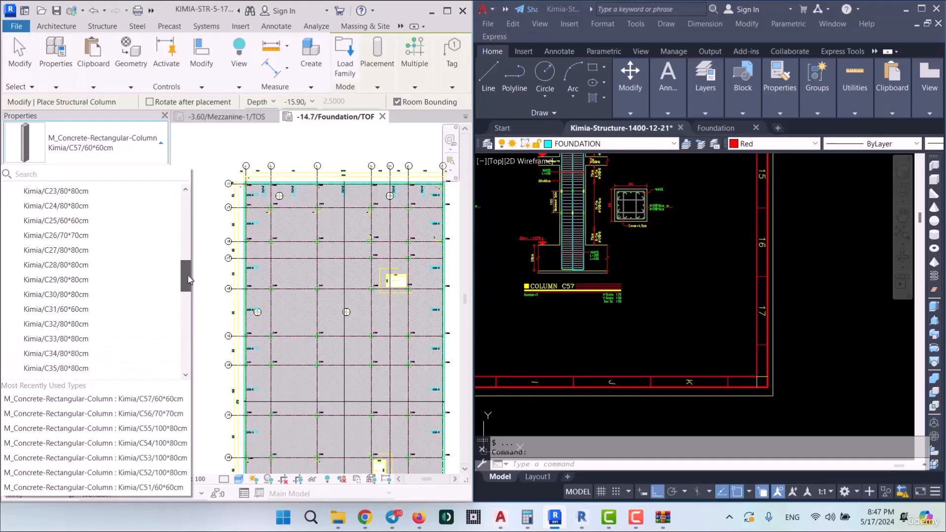
pyautogui.moveTo(192, 266); pyautogui.dragTo(185, 211)
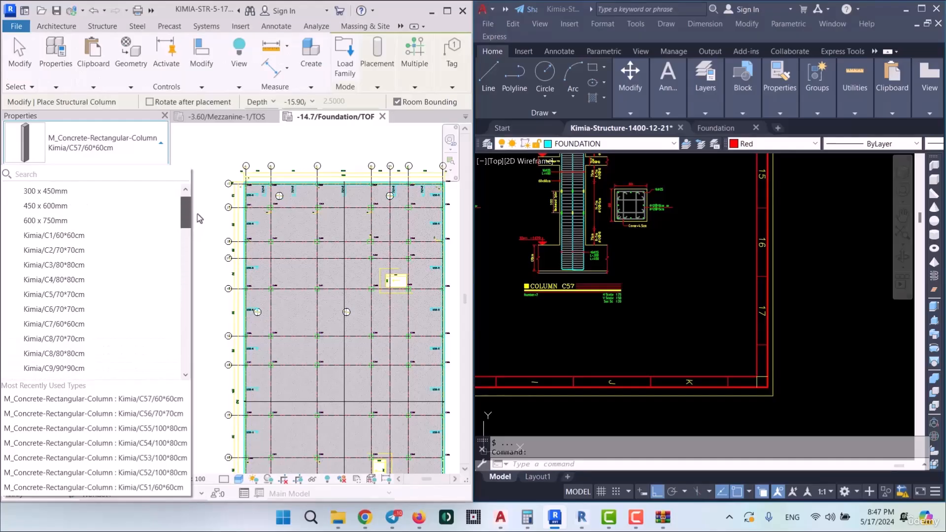
# Step: Switch to AutoCAD, maximise it, and locate the title of column C8 on the C8 to C11 detail sheet
pyautogui.click(873, 8)
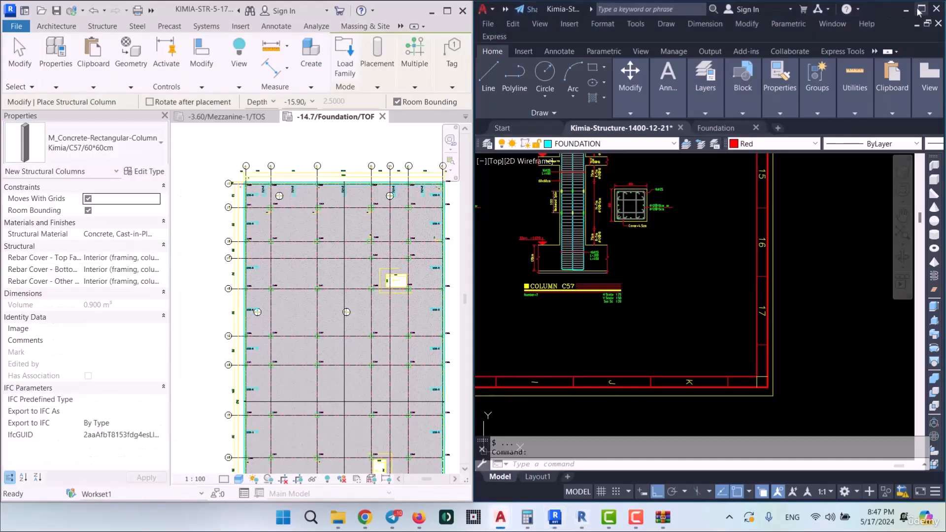
pyautogui.click(922, 8)
pyautogui.moveTo(335, 271); pyautogui.dragTo(577, 329, button='middle')
pyautogui.moveTo(171, 262); pyautogui.dragTo(526, 304, button='middle')
pyautogui.moveTo(221, 311); pyautogui.dragTo(529, 262, button='middle')
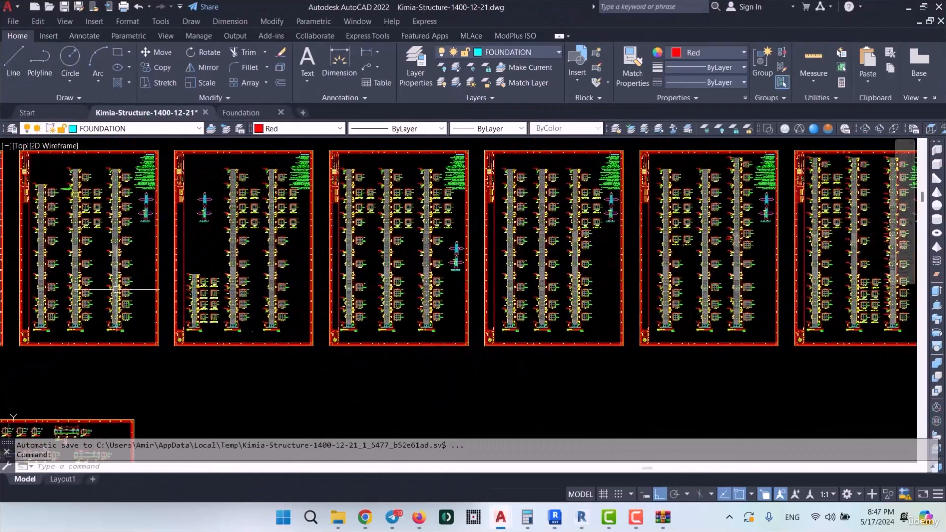
pyautogui.moveTo(136, 289); pyautogui.dragTo(441, 301, button='middle')
pyautogui.moveTo(174, 329); pyautogui.dragTo(613, 309, button='middle')
pyautogui.moveTo(136, 306); pyautogui.dragTo(484, 300, button='middle')
pyautogui.moveTo(220, 300); pyautogui.dragTo(450, 339, button='middle')
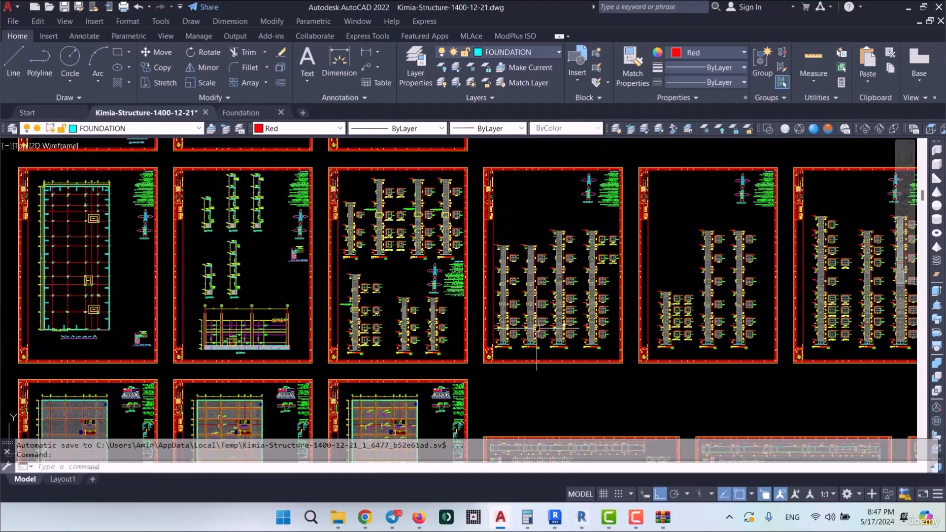
pyautogui.scroll(8, 516, 353)
pyautogui.moveTo(538, 253); pyautogui.dragTo(547, 312, button='middle')
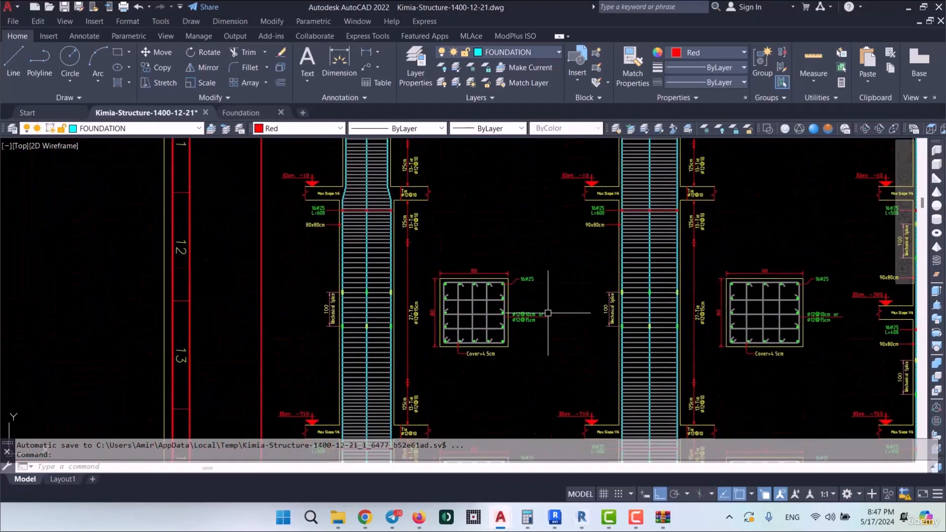
pyautogui.moveTo(545, 197); pyautogui.dragTo(552, 383, button='middle')
pyautogui.scroll(-4, 513, 387)
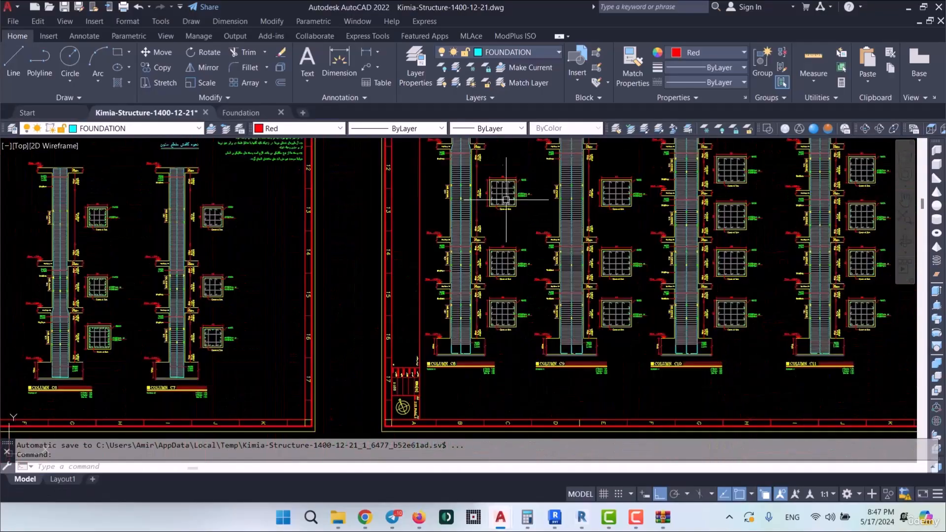
pyautogui.scroll(6, 463, 333)
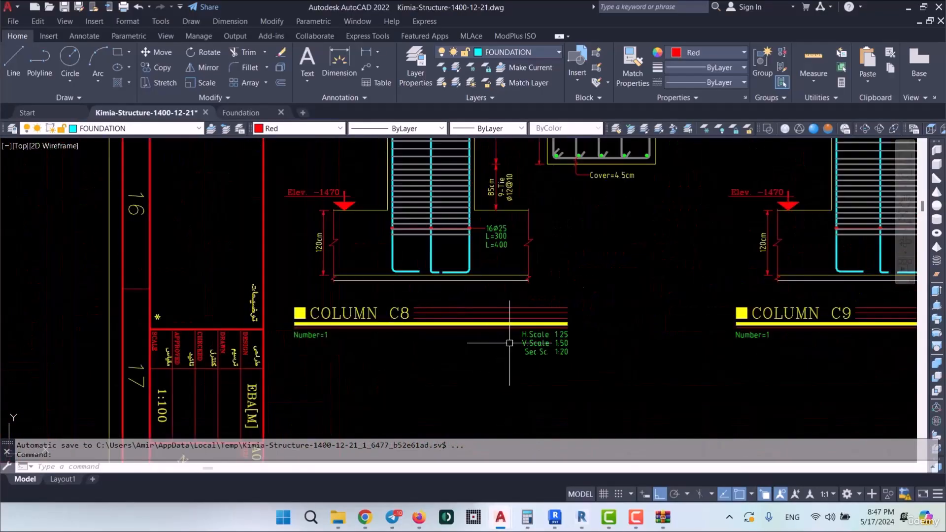
# Step: Examine column C8's cross-sections from elevation -1470 upward to see where the column size changes
pyautogui.moveTo(592, 187); pyautogui.dragTo(546, 388, button='middle')
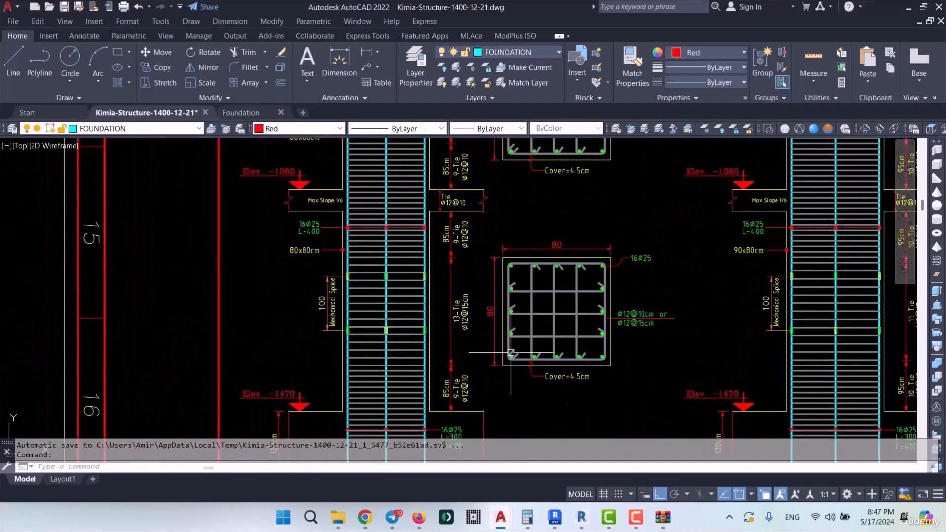
pyautogui.moveTo(504, 213); pyautogui.dragTo(477, 418, button='middle')
pyautogui.moveTo(475, 241); pyautogui.dragTo(519, 437, button='middle')
pyautogui.moveTo(511, 213); pyautogui.dragTo(548, 393, button='middle')
pyautogui.moveTo(571, 284)
pyautogui.mouseDown(button='middle')
pyautogui.moveTo(554, 359)
pyautogui.moveTo(456, 346)
pyautogui.mouseUp(button='middle')
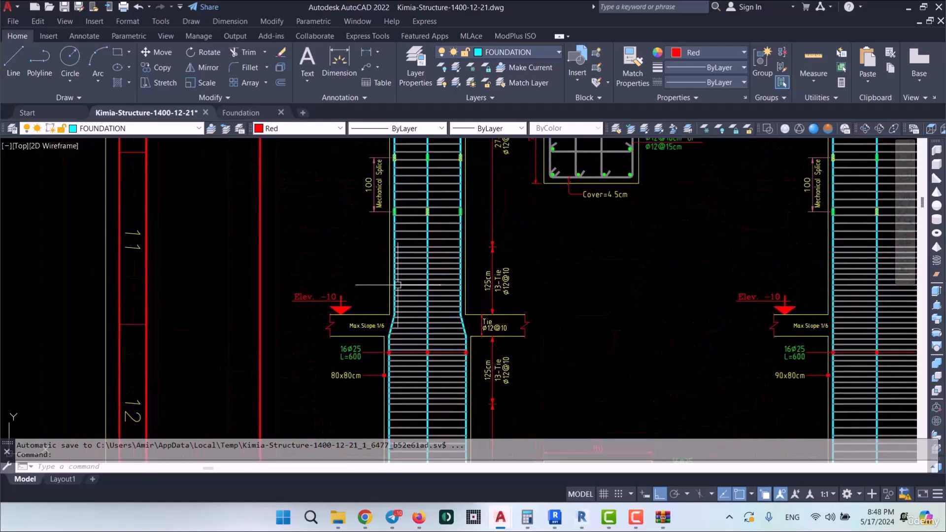
pyautogui.moveTo(404, 223); pyautogui.dragTo(395, 355, button='middle')
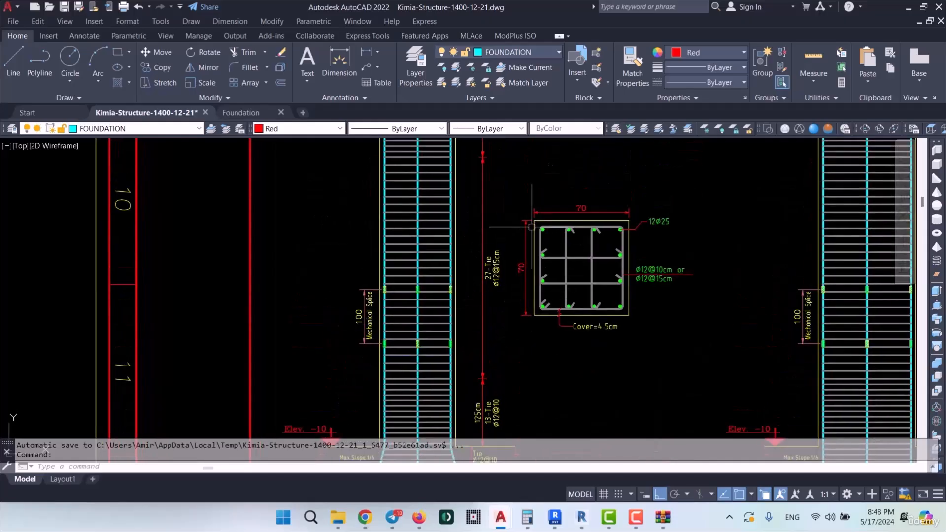
pyautogui.scroll(-4, 456, 223)
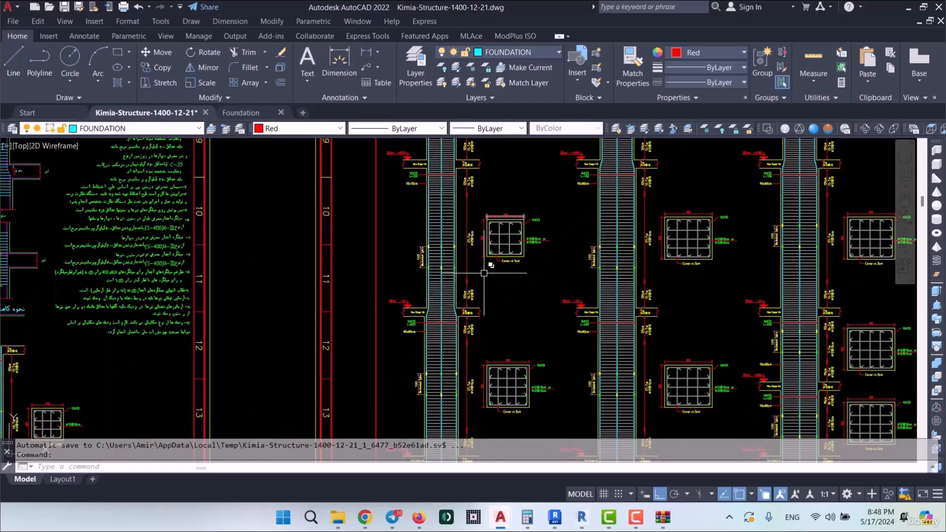
# Step: Recheck column C8's title and base section, and compare its upper-level sections with those of the neighbouring columns
pyautogui.moveTo(490, 340); pyautogui.dragTo(503, 194, button='middle')
pyautogui.moveTo(500, 419); pyautogui.dragTo(469, 194, button='middle')
pyautogui.scroll(6, 417, 340)
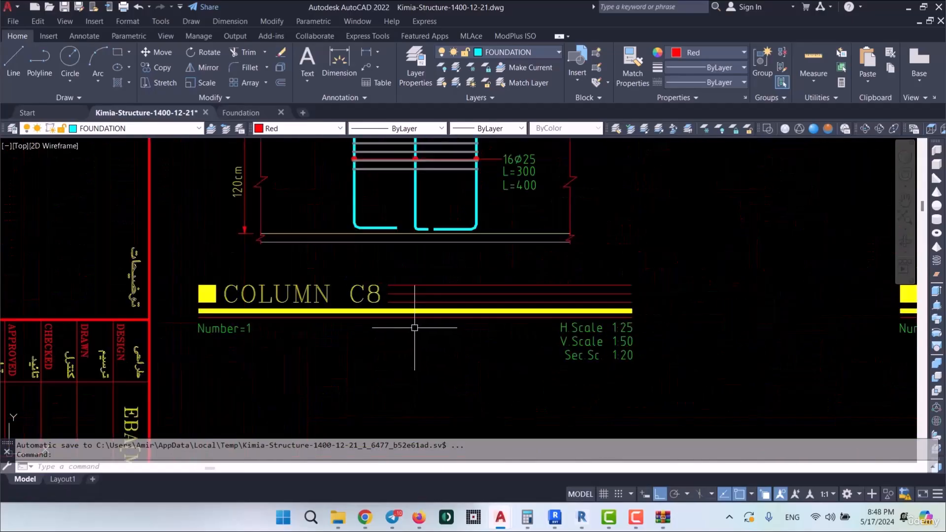
pyautogui.scroll(-4, 414, 328)
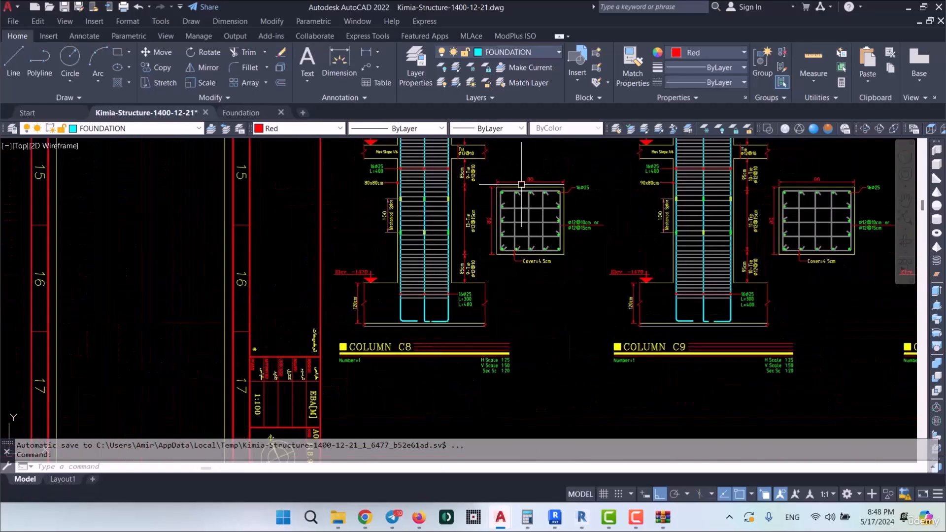
pyautogui.scroll(-4, 501, 247)
pyautogui.scroll(5, 518, 305)
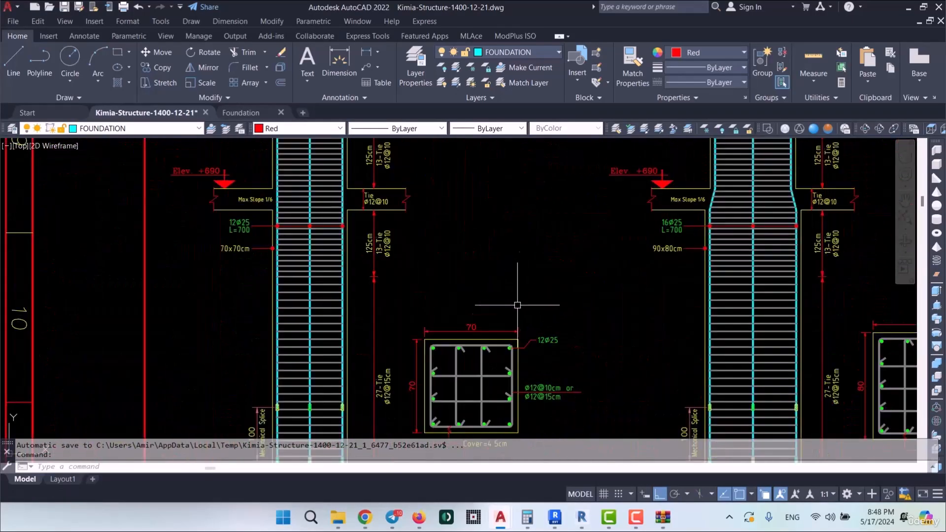
pyautogui.scroll(-4, 506, 328)
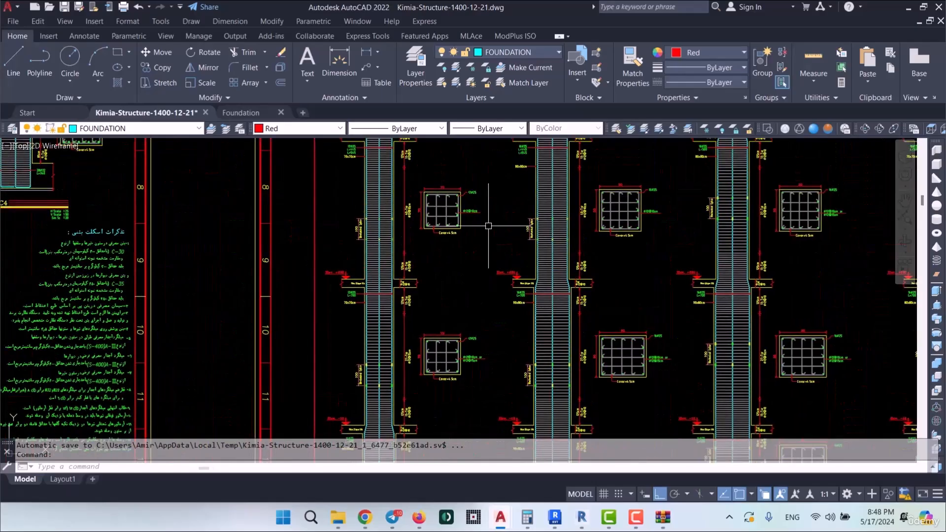
pyautogui.moveTo(529, 223); pyautogui.dragTo(529, 267, button='middle')
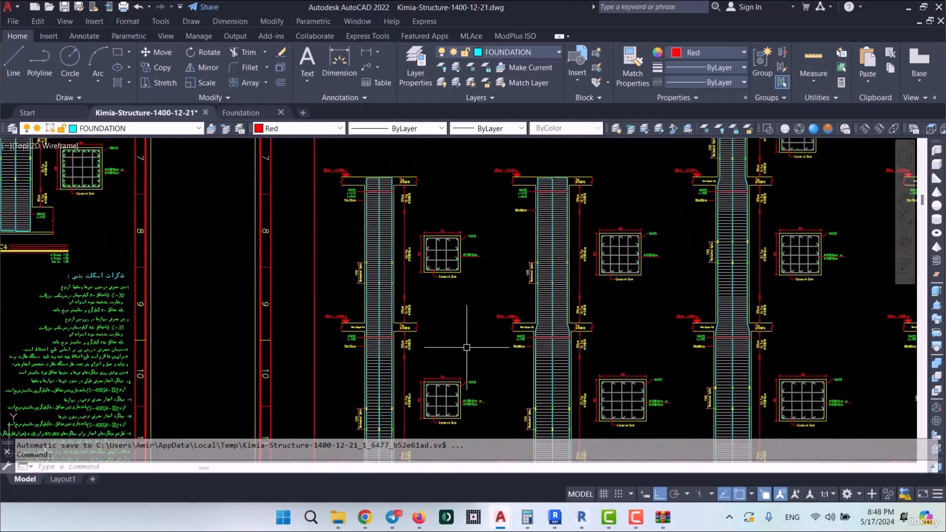
pyautogui.moveTo(587, 269); pyautogui.dragTo(391, 305, button='middle')
pyautogui.scroll(-4, 600, 353)
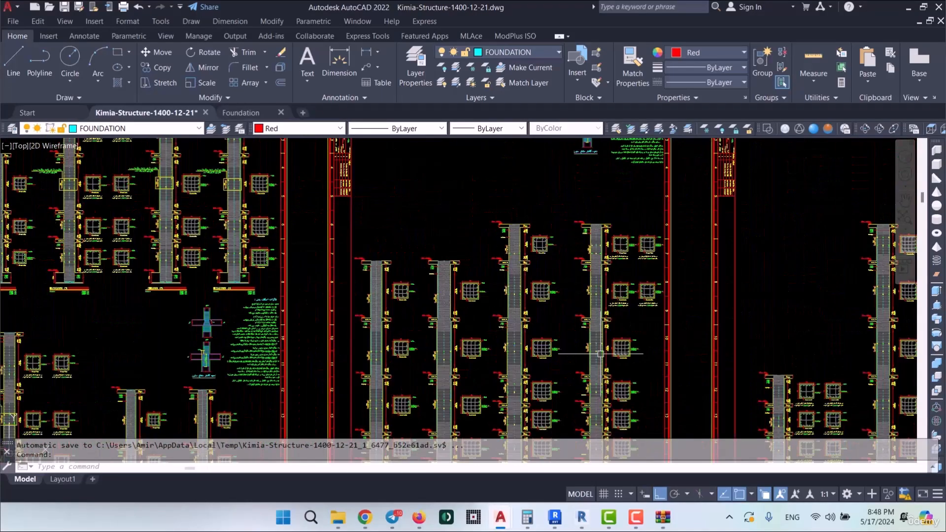
# Step: Examine column C11's size transition at elevation +690 and the two cross-sections above it
pyautogui.scroll(6, 677, 268)
pyautogui.moveTo(431, 356); pyautogui.dragTo(548, 176, button='middle')
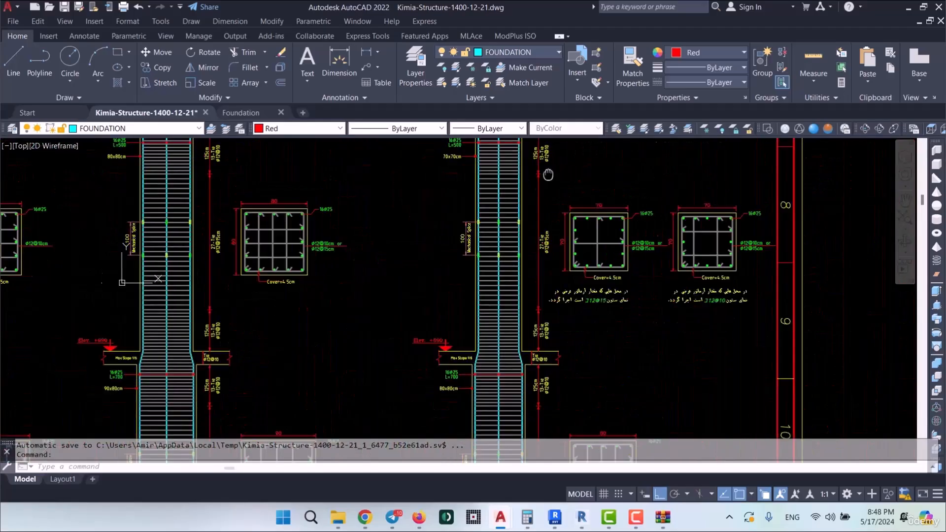
pyautogui.scroll(-4, 545, 261)
pyautogui.scroll(8, 529, 289)
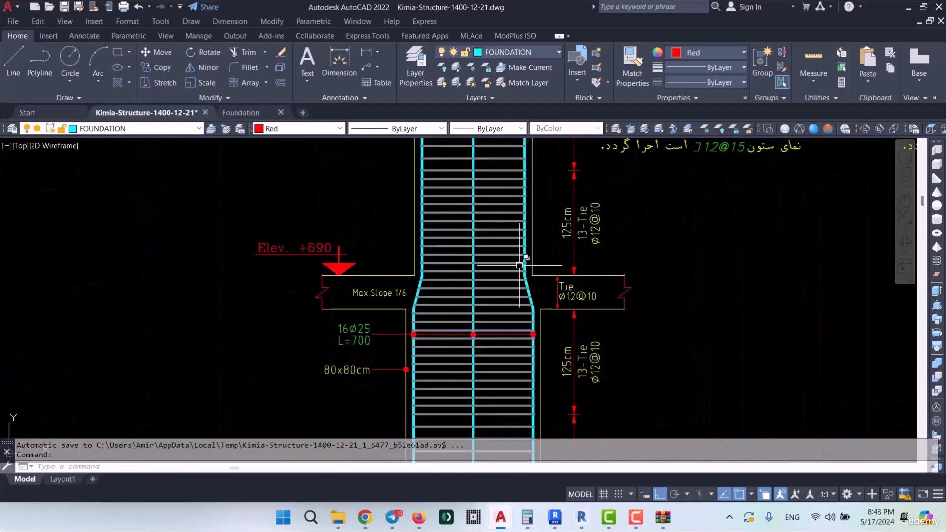
pyautogui.scroll(-5, 478, 262)
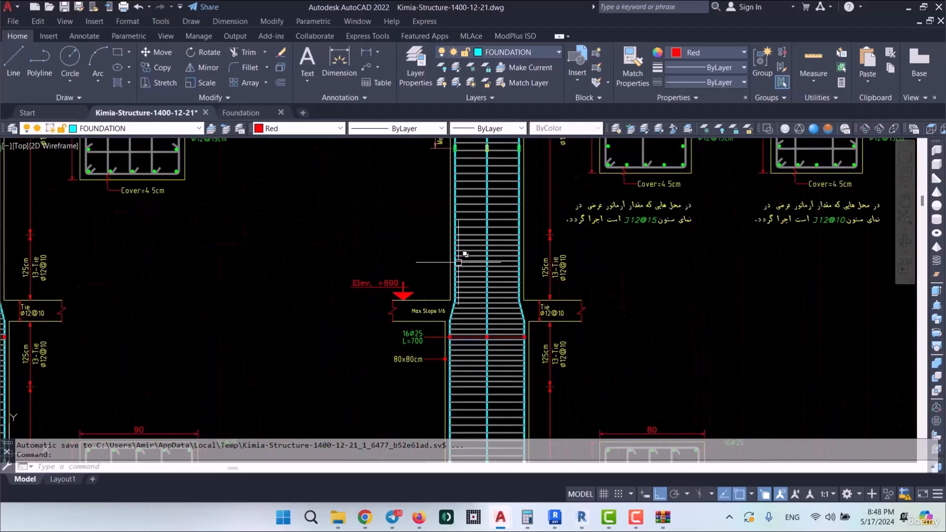
pyautogui.moveTo(524, 244); pyautogui.dragTo(522, 348, button='middle')
pyautogui.scroll(2, 553, 283)
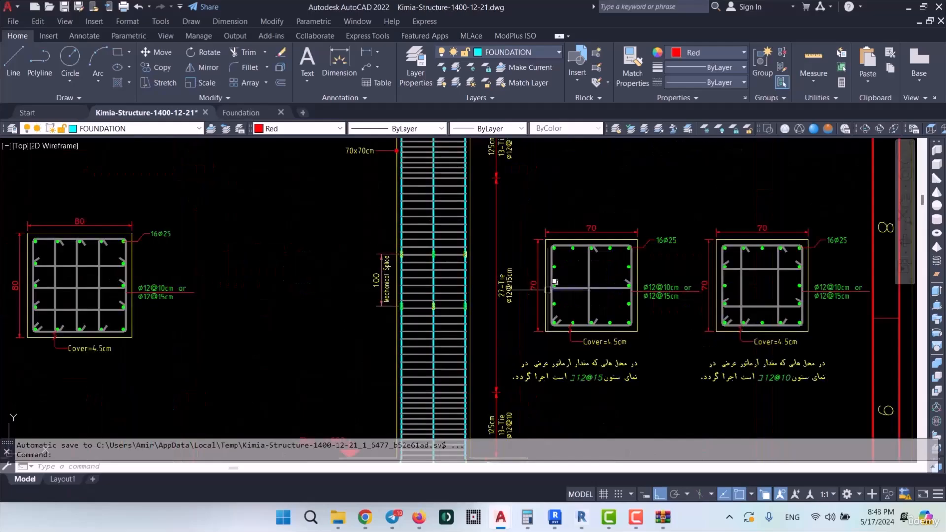
# Step: Review the lower-level sections and titles of columns C8 to C11 down to the foundation
pyautogui.scroll(-4, 550, 288)
pyautogui.moveTo(572, 366); pyautogui.dragTo(572, 224, button='middle')
pyautogui.scroll(6, 571, 259)
pyautogui.scroll(-8, 562, 261)
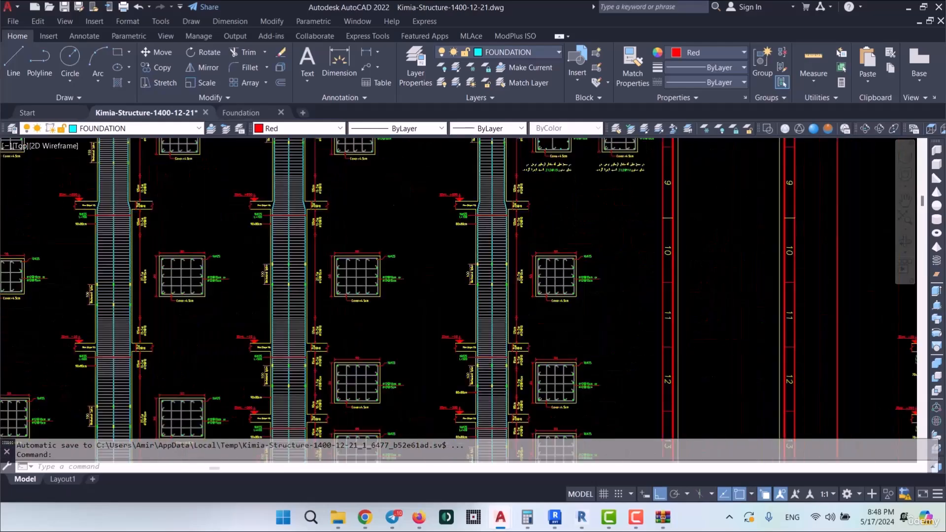
pyautogui.moveTo(537, 365); pyautogui.dragTo(578, 247, button='middle')
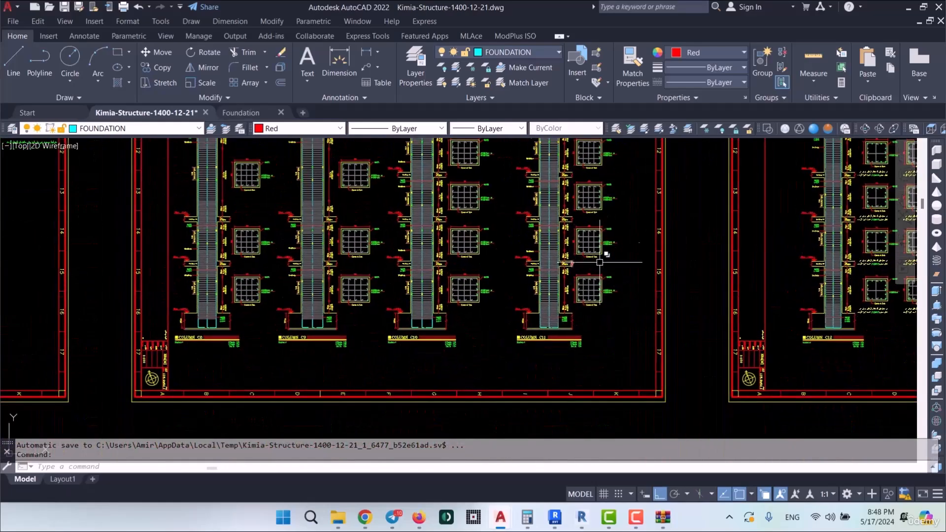
pyautogui.moveTo(577, 213); pyautogui.dragTo(508, 343, button='middle')
pyautogui.moveTo(480, 206)
pyautogui.mouseDown(button='middle')
pyautogui.moveTo(406, 279)
pyautogui.moveTo(411, 331)
pyautogui.mouseUp(button='middle')
pyautogui.scroll(-1, 404, 284)
# Step: Locate the second basement's beam and formwork plan in the AutoCAD drawing and read its title and level notes
pyautogui.scroll(-5, 455, 289)
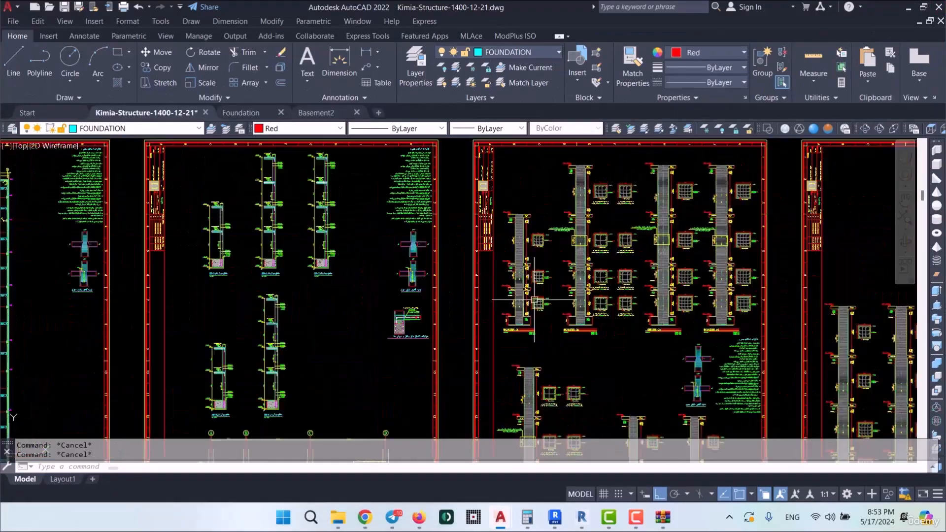
pyautogui.moveTo(304, 429)
pyautogui.mouseDown(button='middle')
pyautogui.moveTo(406, 327)
pyautogui.moveTo(484, 164)
pyautogui.mouseUp(button='middle')
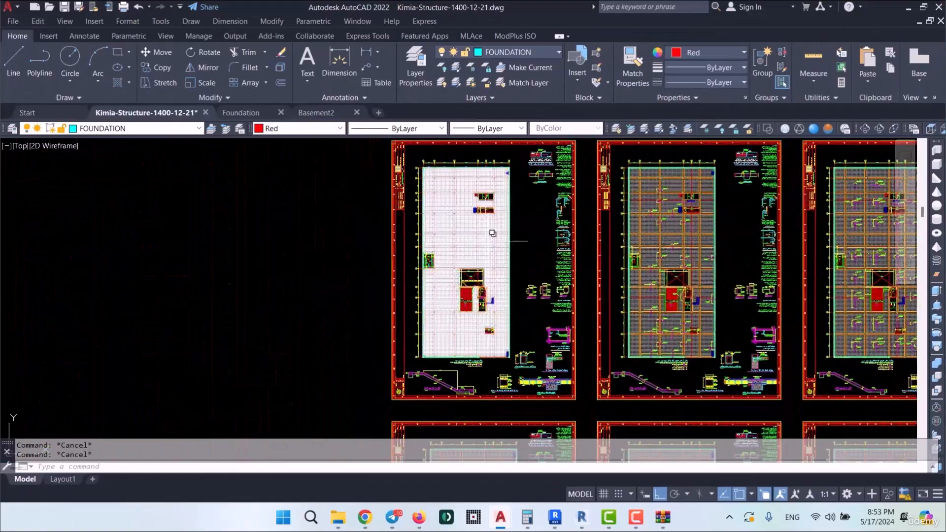
pyautogui.scroll(1, 508, 176)
pyautogui.moveTo(480, 363); pyautogui.dragTo(473, 214, button='middle')
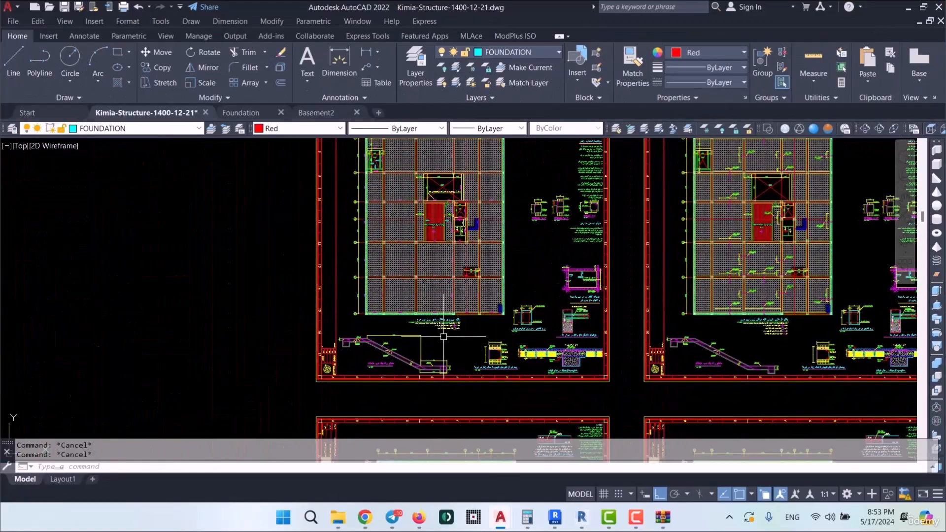
pyautogui.scroll(5, 442, 322)
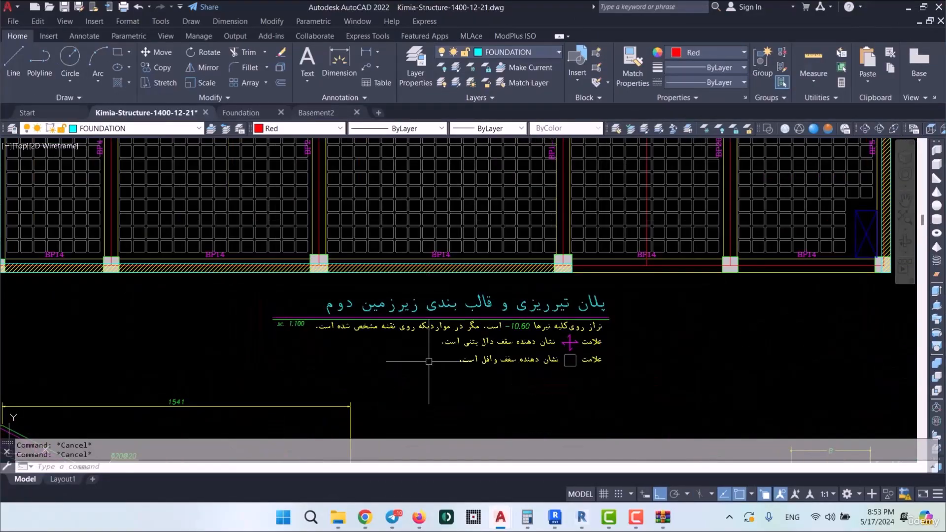
pyautogui.scroll(-5, 429, 361)
pyautogui.scroll(5, 414, 331)
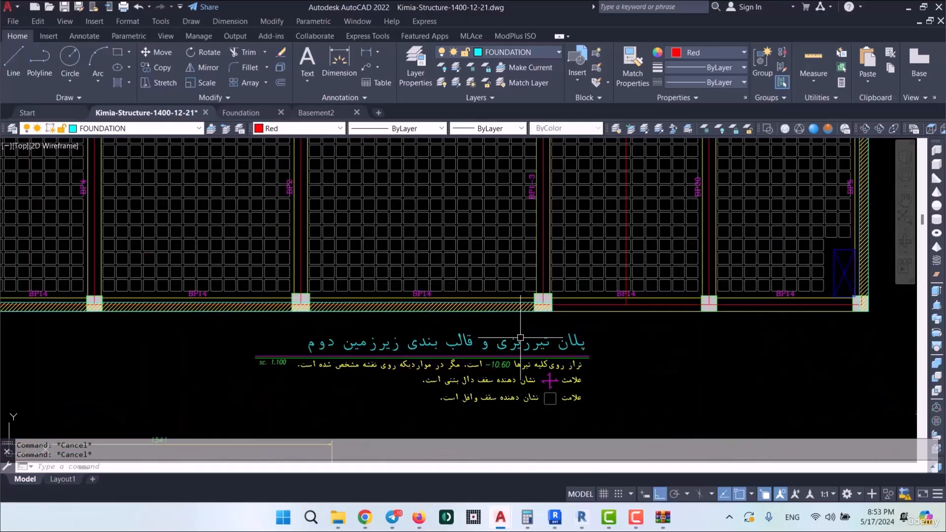
pyautogui.scroll(-2, 476, 338)
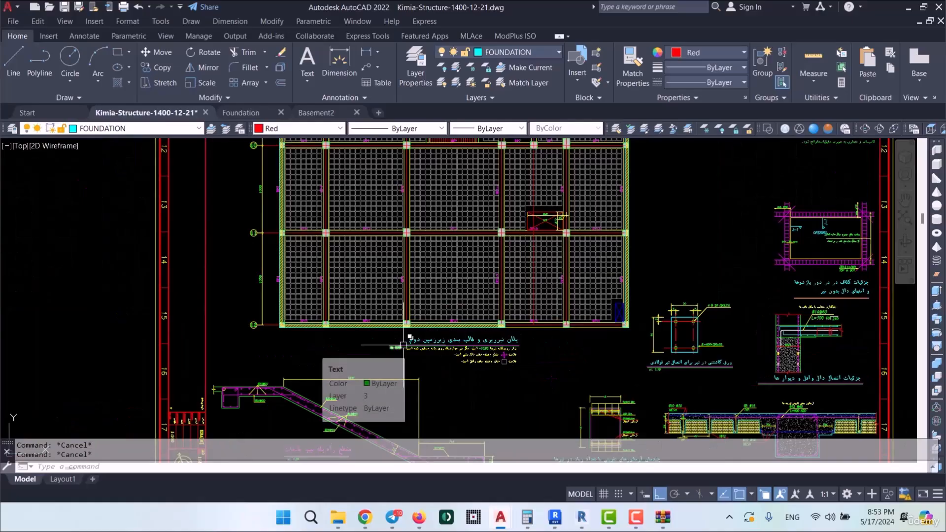
# Step: Look over the beam and formwork plans of the different floors in the AutoCAD drawing
pyautogui.scroll(-2, 403, 344)
pyautogui.moveTo(488, 230); pyautogui.dragTo(477, 332, button='middle')
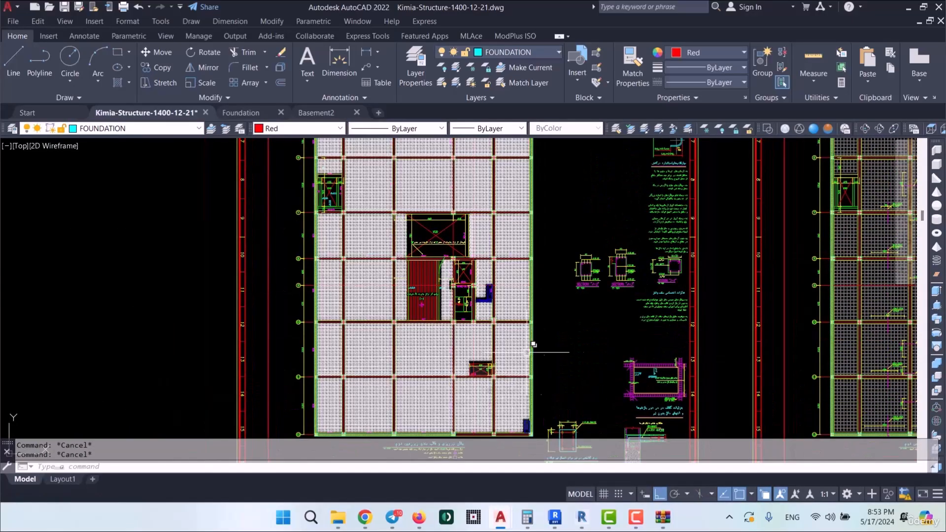
pyautogui.scroll(-3, 559, 348)
pyautogui.moveTo(516, 358); pyautogui.dragTo(494, 212, button='middle')
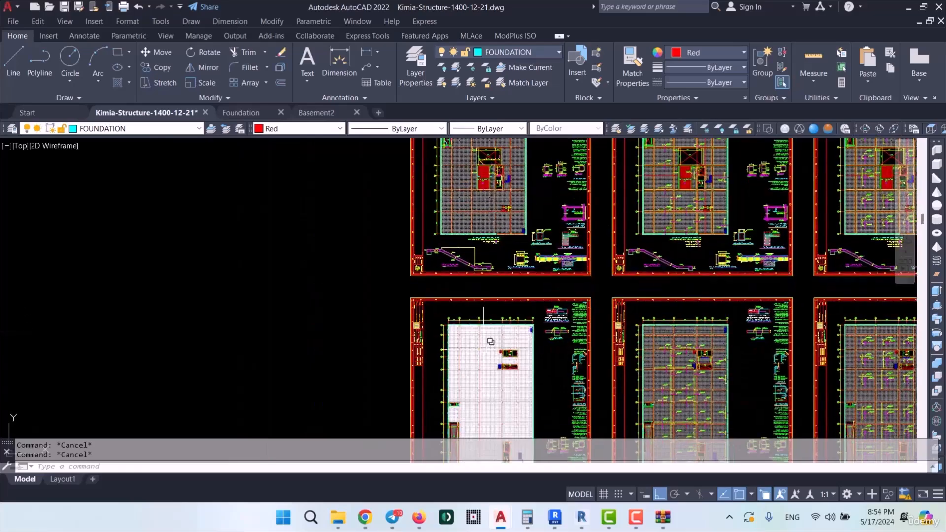
pyautogui.moveTo(483, 334); pyautogui.dragTo(483, 207, button='middle')
pyautogui.moveTo(492, 414)
pyautogui.mouseDown(button='middle')
pyautogui.moveTo(494, 274)
pyautogui.moveTo(510, 178)
pyautogui.mouseUp(button='middle')
pyautogui.moveTo(520, 213)
pyautogui.mouseDown(button='middle')
pyautogui.moveTo(530, 371)
pyautogui.moveTo(501, 265)
pyautogui.mouseUp(button='middle')
pyautogui.moveTo(501, 232); pyautogui.dragTo(485, 366, button='middle')
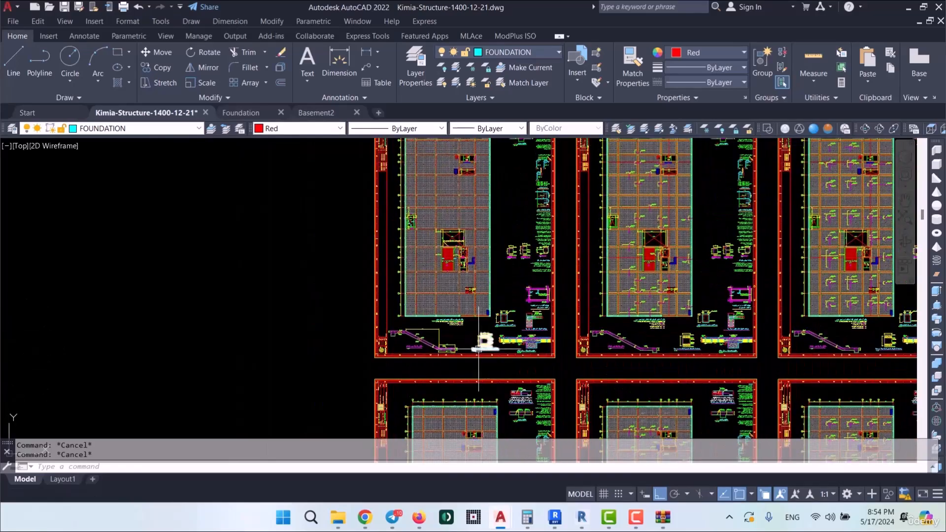
pyautogui.moveTo(479, 243); pyautogui.dragTo(480, 335, button='middle')
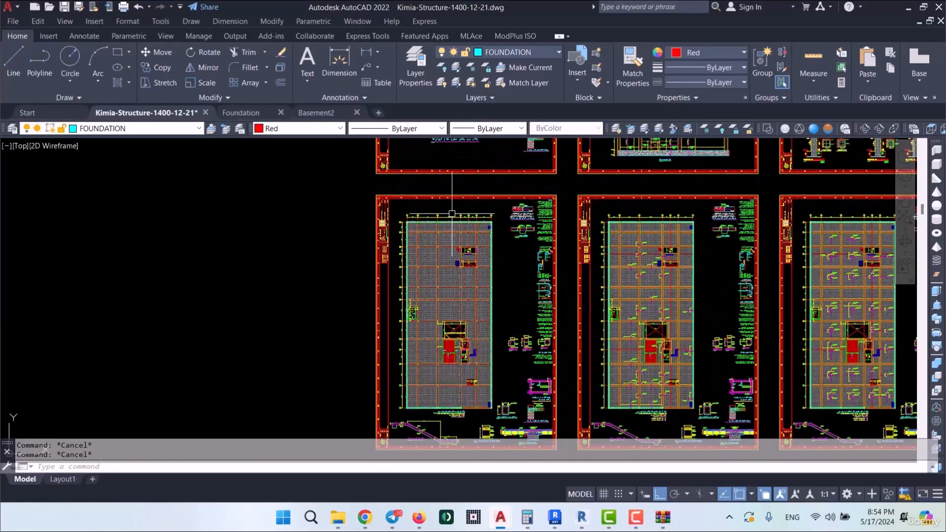
# Step: Examine the lower-level sections of columns C1 to C4 between elevations -710 and -1470
pyautogui.scroll(6, 508, 328)
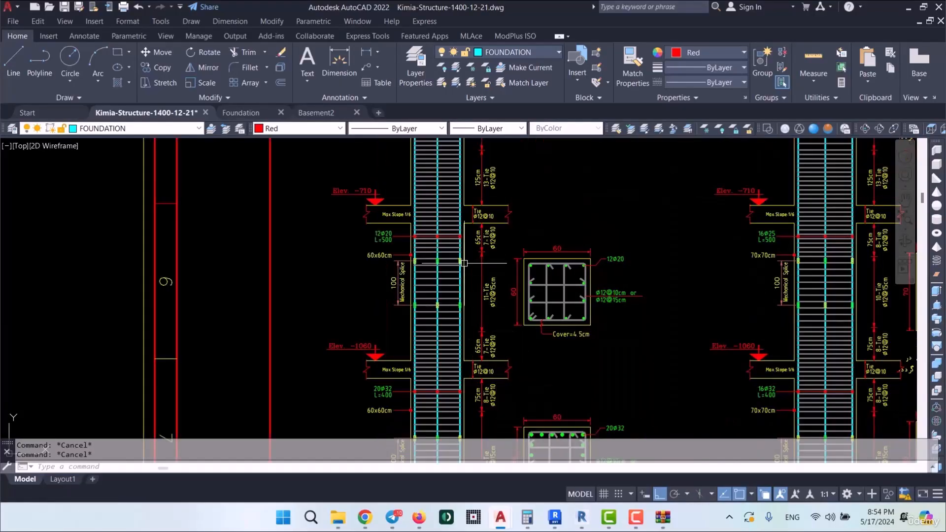
pyautogui.scroll(-4, 461, 252)
pyautogui.scroll(4, 492, 251)
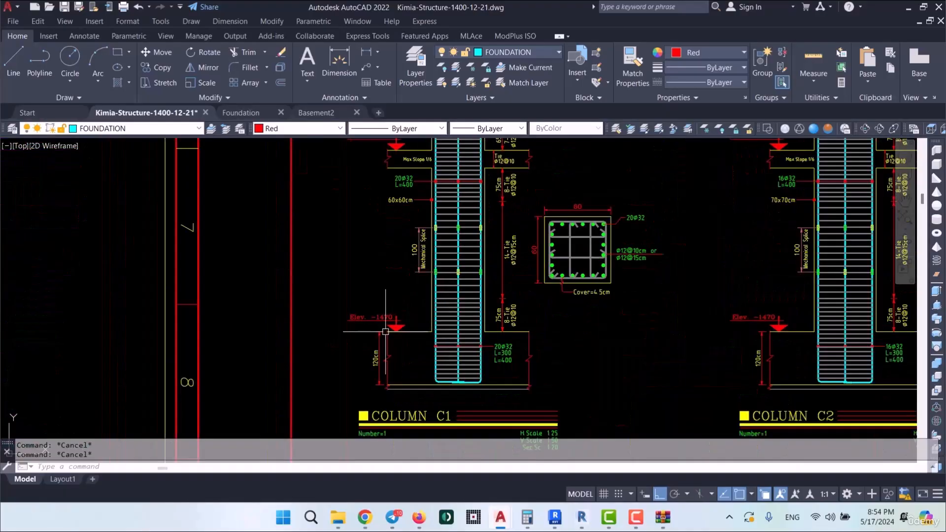
pyautogui.scroll(-5, 492, 251)
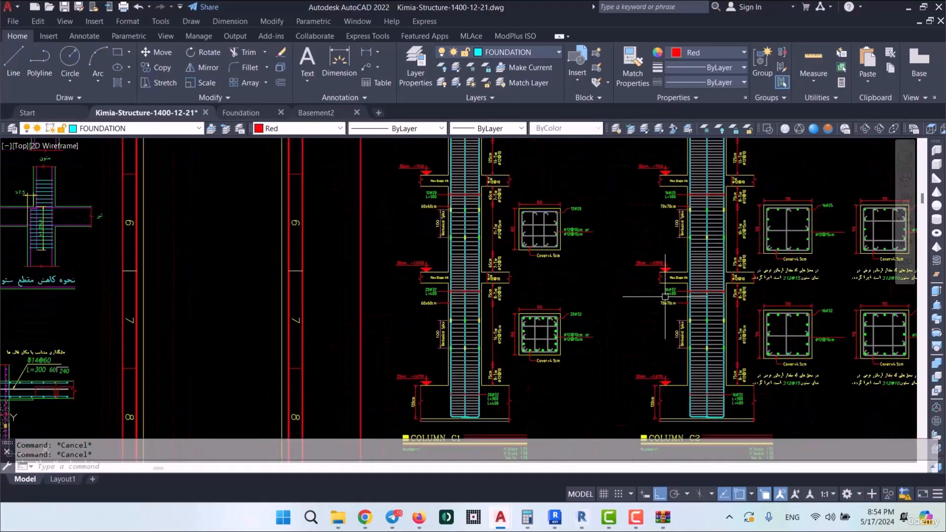
pyautogui.scroll(2, 556, 314)
pyautogui.moveTo(690, 307); pyautogui.dragTo(427, 286, button='middle')
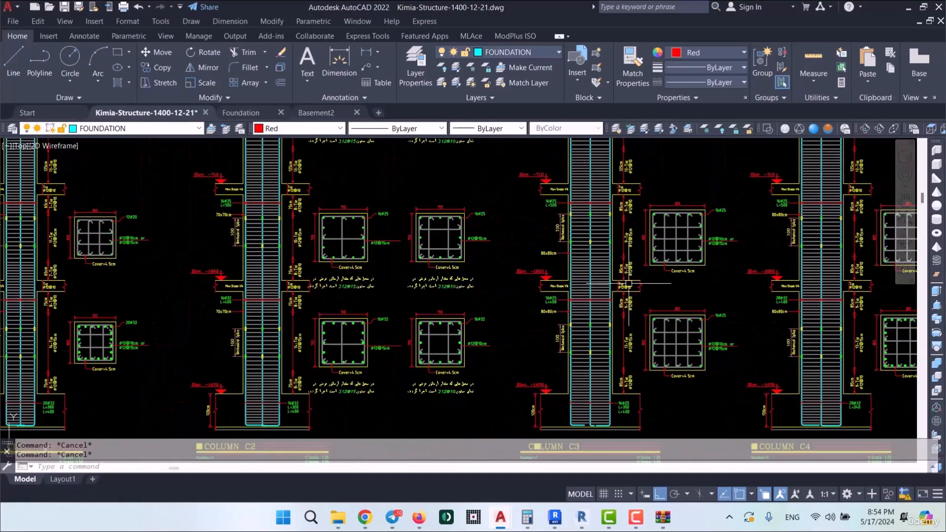
pyautogui.moveTo(691, 337); pyautogui.dragTo(539, 307, button='middle')
pyautogui.moveTo(316, 307)
pyautogui.mouseDown(button='middle')
pyautogui.moveTo(744, 315)
pyautogui.moveTo(372, 292)
pyautogui.mouseUp(button='middle')
# Step: Recheck column C1's level marks and cross-sections from the foundation at elevation -1470 up to -710
pyautogui.scroll(2, 335, 329)
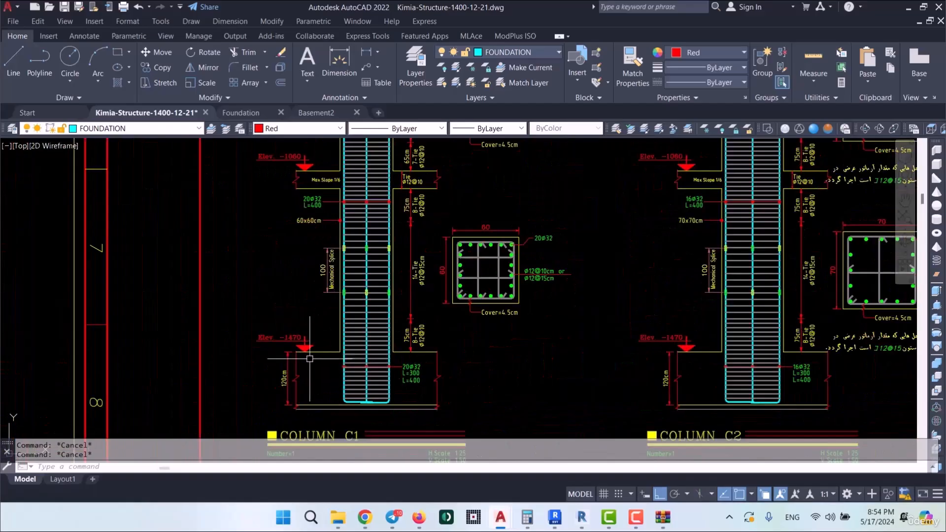
pyautogui.moveTo(387, 148); pyautogui.dragTo(397, 321, button='middle')
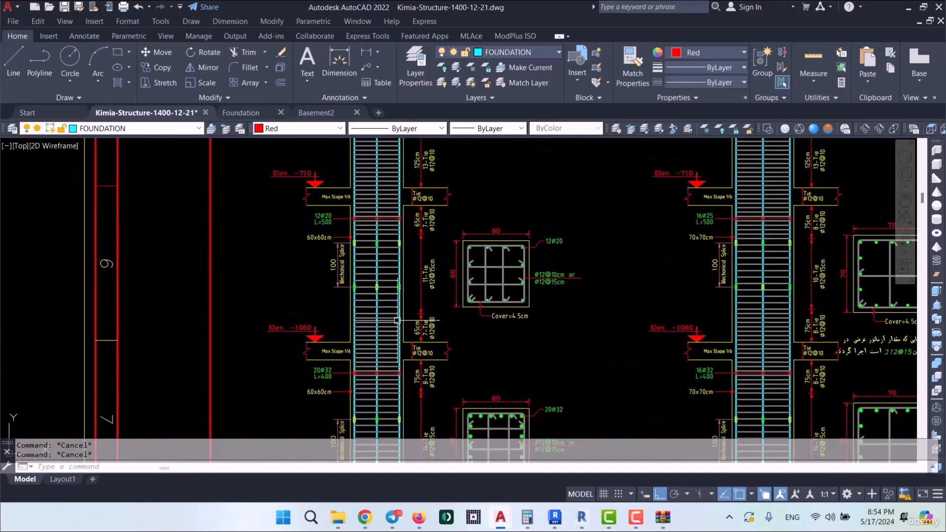
pyautogui.scroll(-1, 409, 295)
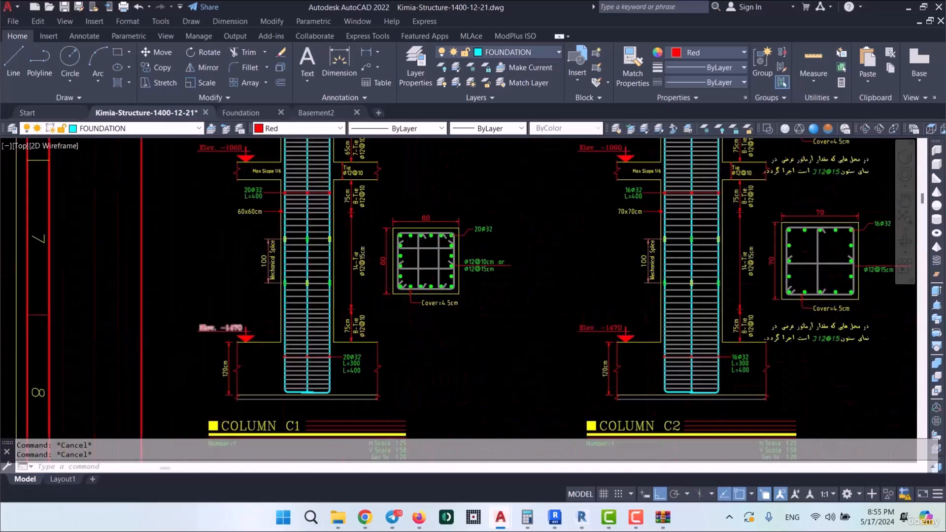
pyautogui.scroll(-1, 210, 329)
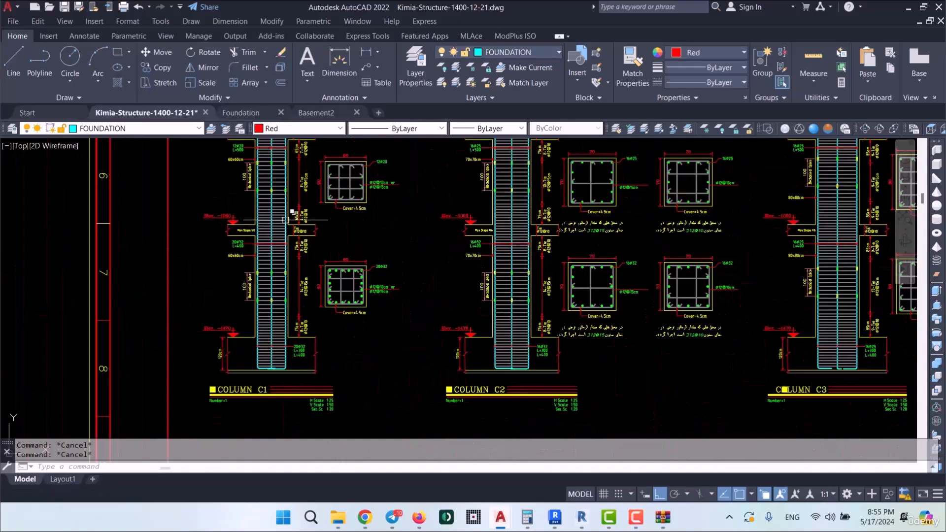
pyautogui.moveTo(305, 251); pyautogui.dragTo(312, 317, button='middle')
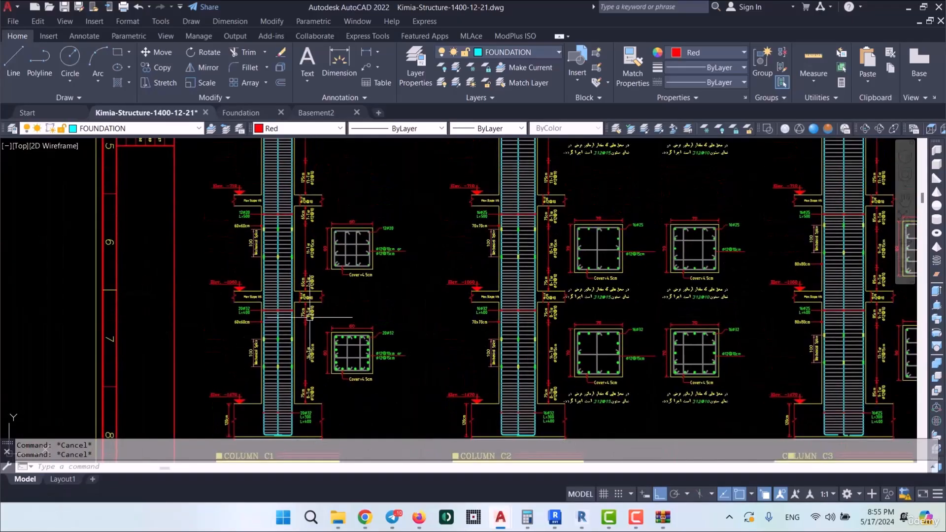
# Step: Compare the lower-level cross-sections of the columns on the neighbouring detail sheets
pyautogui.scroll(-2, 232, 247)
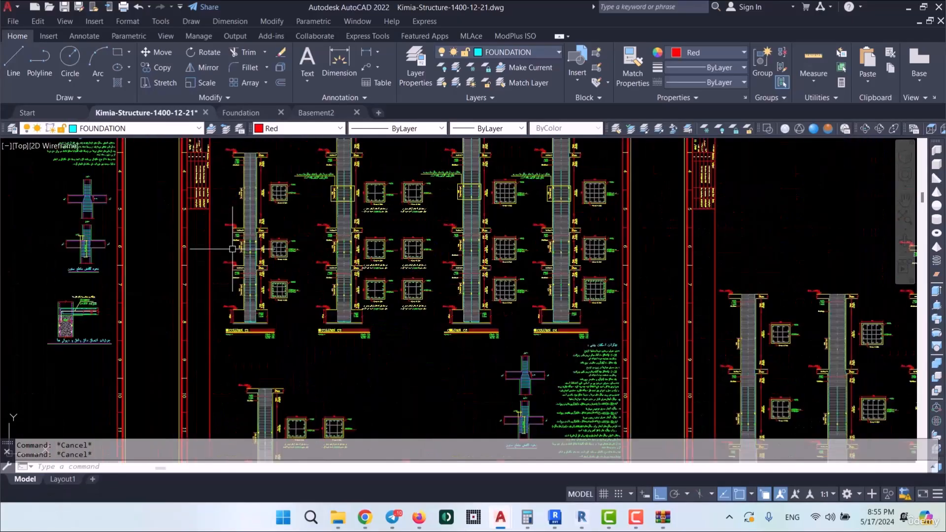
pyautogui.moveTo(531, 299)
pyautogui.mouseDown(button='middle')
pyautogui.moveTo(408, 311)
pyautogui.moveTo(258, 253)
pyautogui.mouseUp(button='middle')
pyautogui.moveTo(530, 395); pyautogui.dragTo(510, 275, button='middle')
pyautogui.scroll(4, 473, 360)
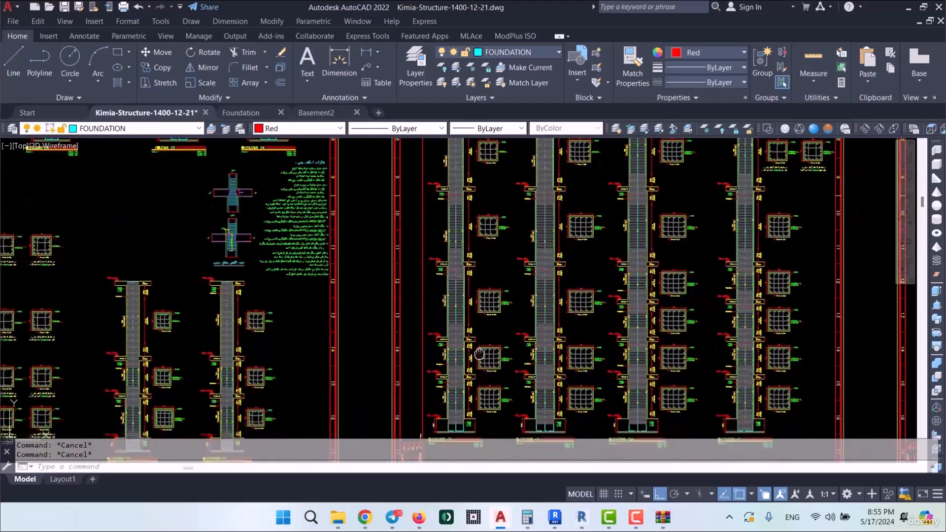
pyautogui.moveTo(723, 236); pyautogui.dragTo(369, 325, button='middle')
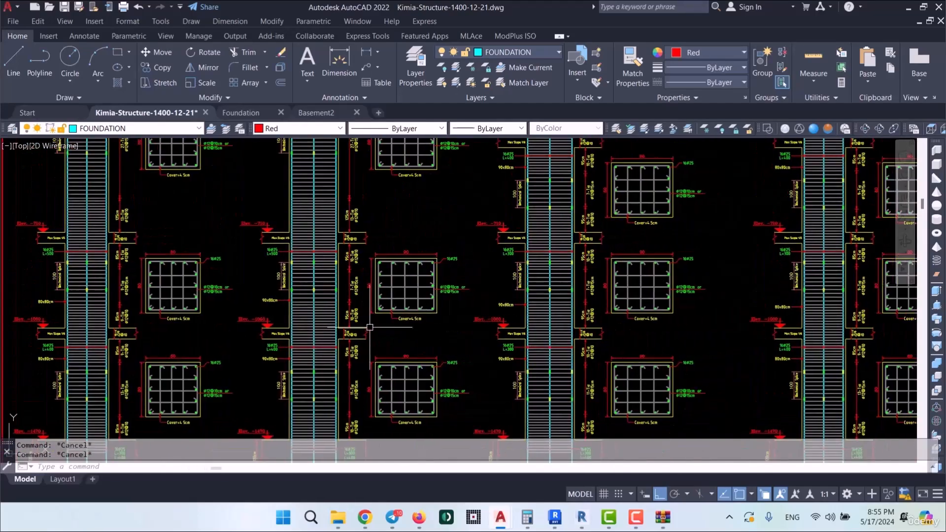
pyautogui.moveTo(596, 323); pyautogui.dragTo(486, 312, button='middle')
pyautogui.moveTo(777, 289); pyautogui.dragTo(552, 257, button='middle')
pyautogui.scroll(-4, 552, 258)
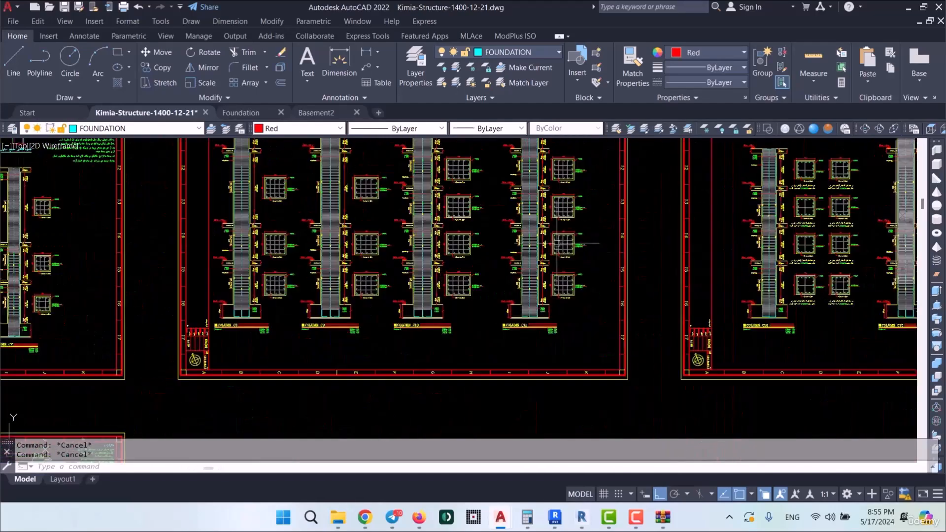
# Step: Look over the retaining wall section sheet and return to column C1's lower-level sections
pyautogui.scroll(3, 442, 340)
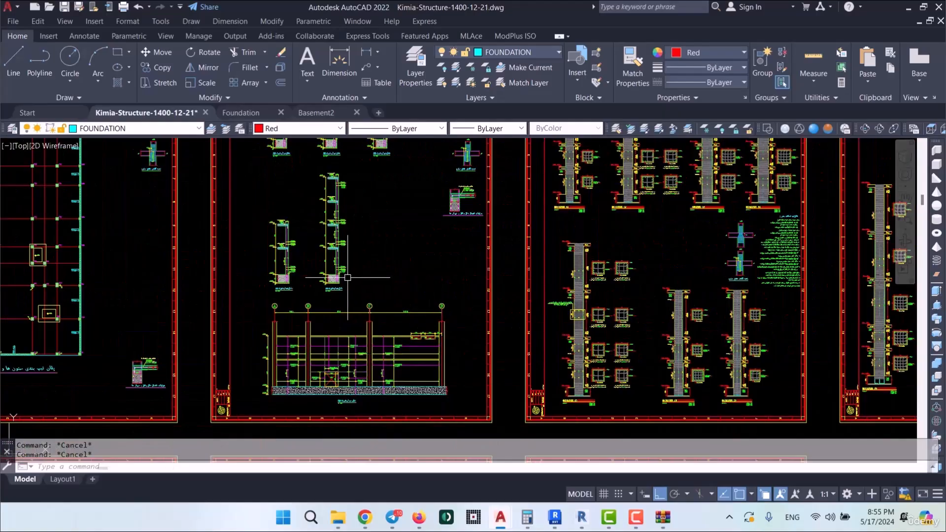
pyautogui.moveTo(278, 293); pyautogui.dragTo(403, 305, button='middle')
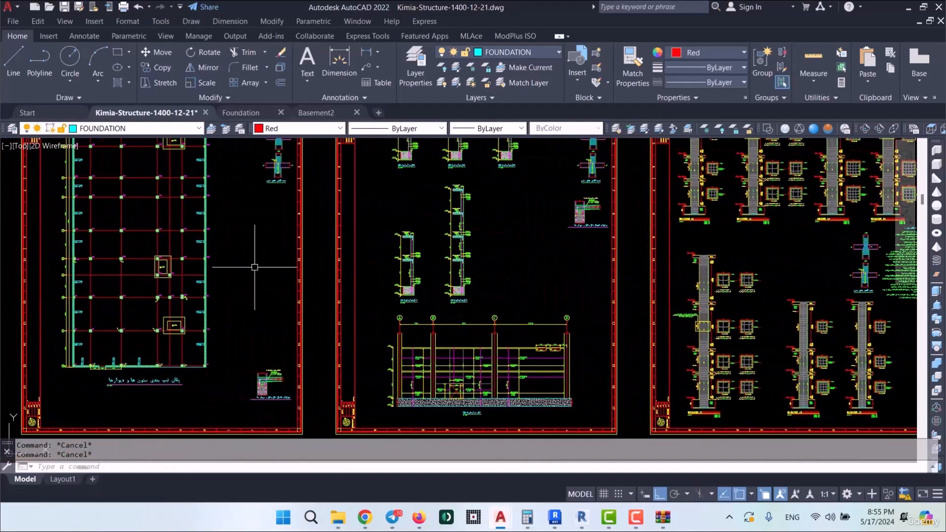
pyautogui.moveTo(285, 233); pyautogui.dragTo(292, 313, button='middle')
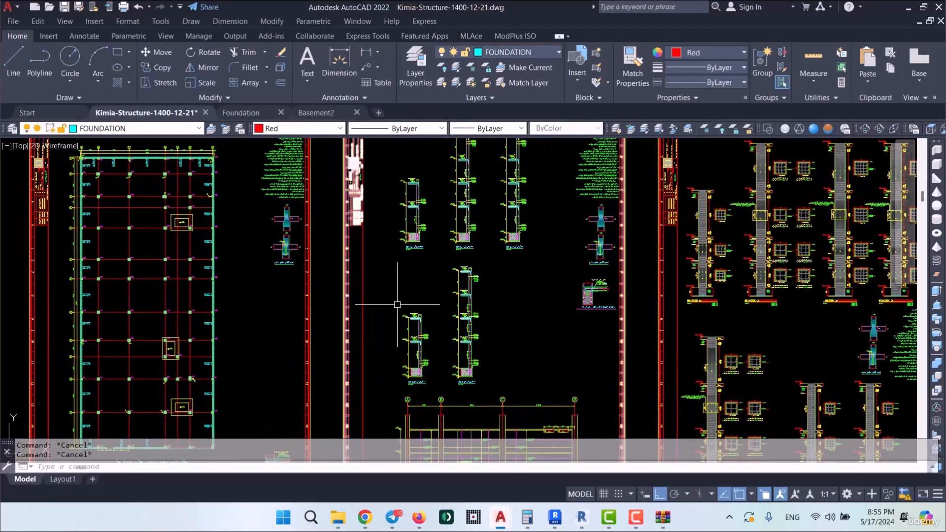
pyautogui.scroll(2, 704, 295)
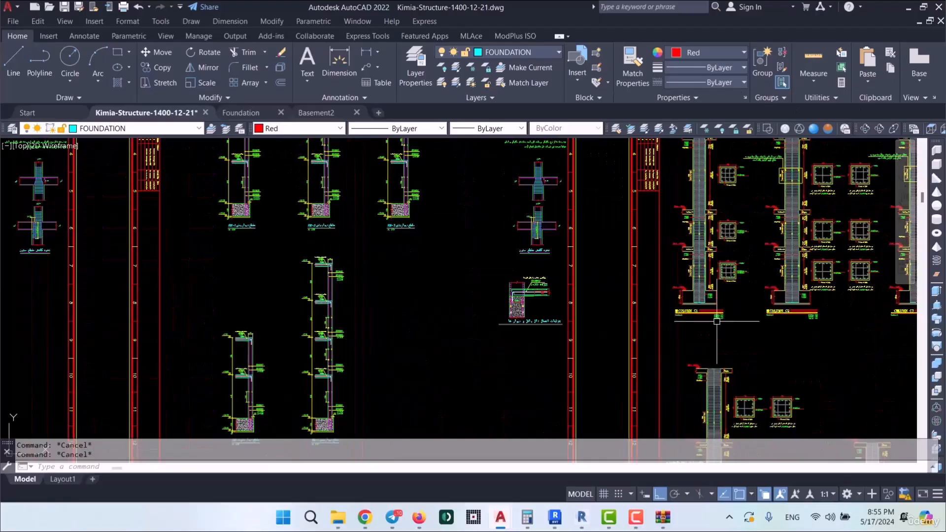
pyautogui.scroll(4, 737, 256)
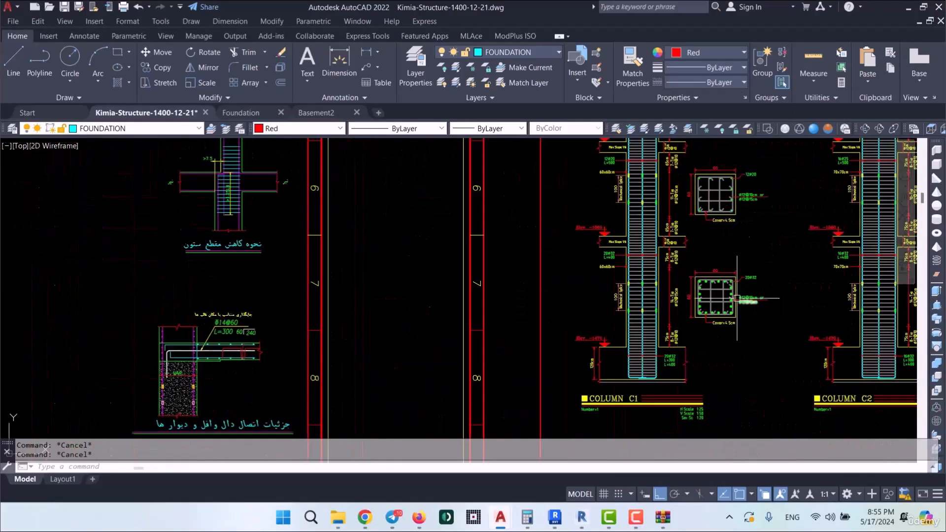
# Step: Check the floor's formwork plan, then examine the C40 label on grid 4 in the column and wall type plan
pyautogui.scroll(-8, 737, 296)
pyautogui.moveTo(438, 396); pyautogui.dragTo(471, 245, button='middle')
pyautogui.moveTo(437, 350); pyautogui.dragTo(455, 266, button='middle')
pyautogui.scroll(8, 456, 266)
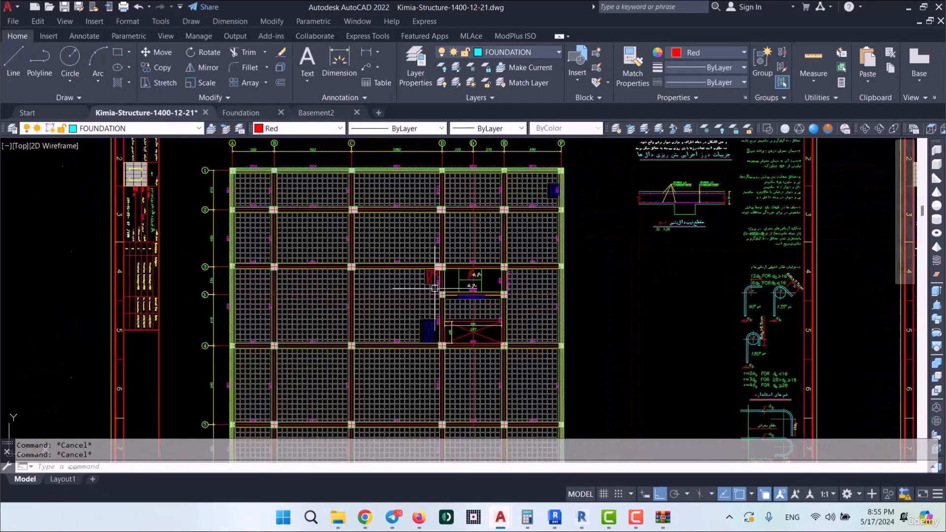
pyautogui.scroll(-4, 452, 246)
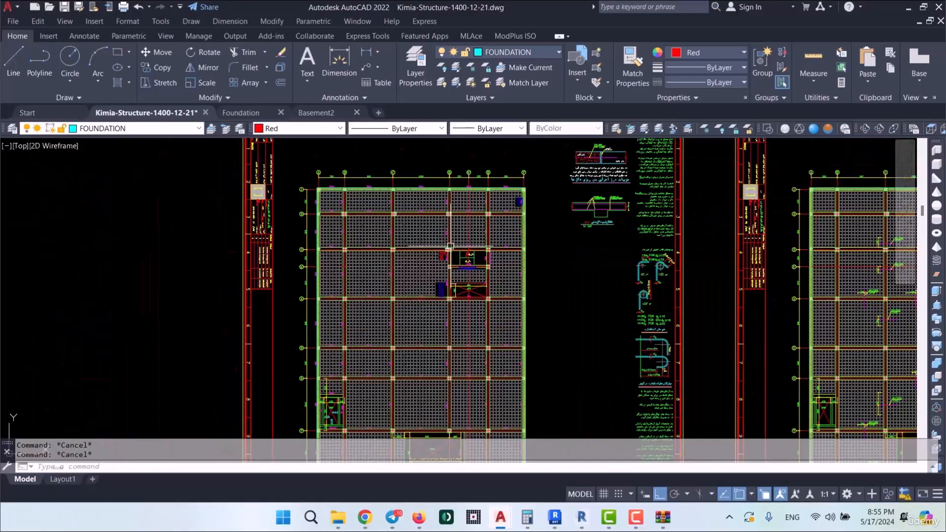
pyautogui.scroll(-2, 451, 246)
pyautogui.moveTo(460, 193); pyautogui.dragTo(441, 390, button='middle')
pyautogui.scroll(6, 402, 196)
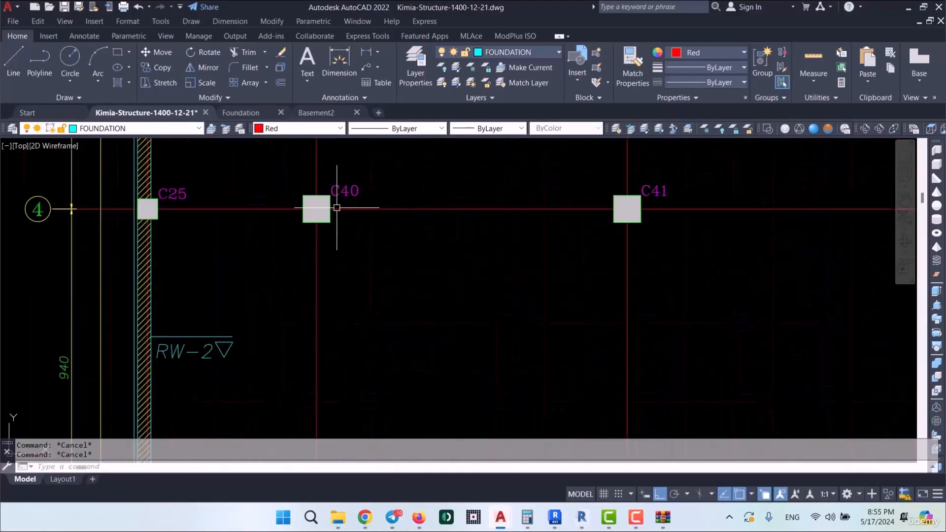
pyautogui.moveTo(337, 206); pyautogui.dragTo(339, 264, button='middle')
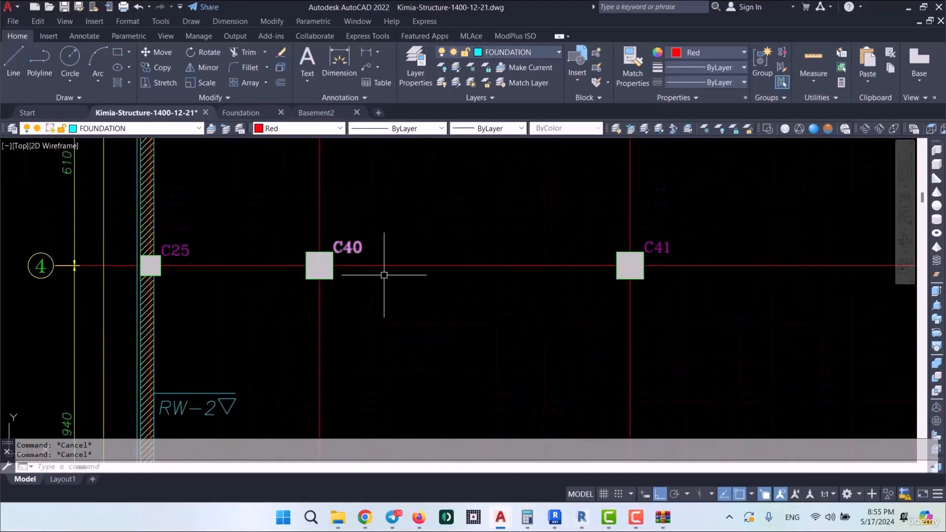
pyautogui.scroll(-7, 384, 275)
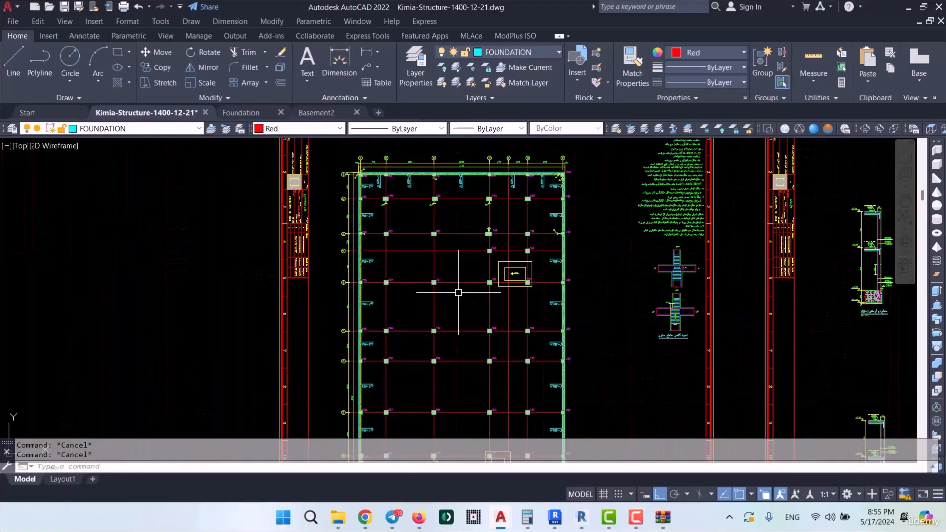
# Step: Switch to Revit and locate columns C1 and C2 along grid 12 in the -14.7/Foundation/TOF structural plan
pyautogui.click(910, 7)
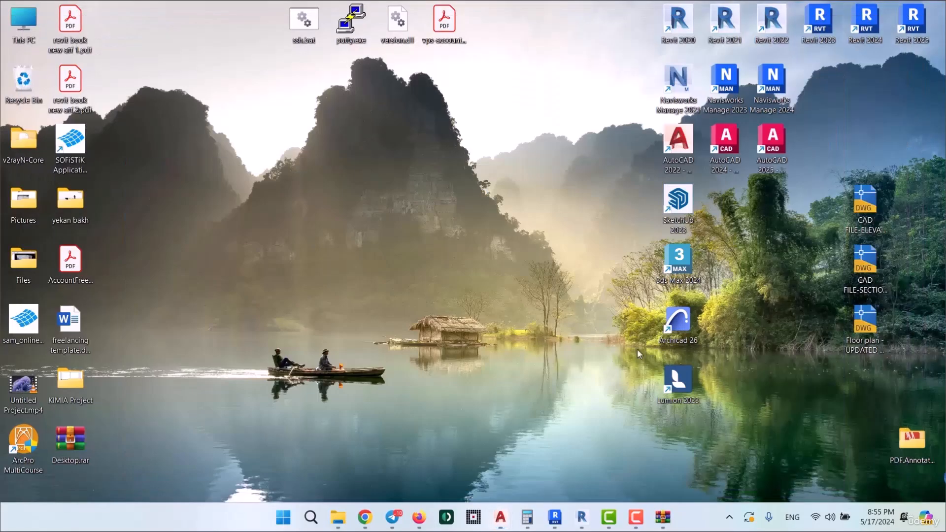
pyautogui.click(555, 518)
pyautogui.scroll(4, 543, 162)
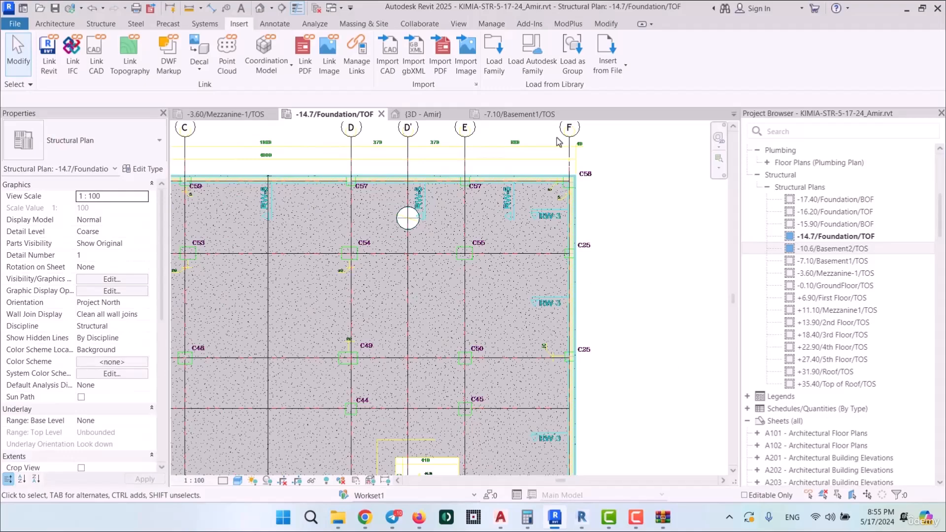
pyautogui.scroll(3, 463, 246)
pyautogui.moveTo(427, 247); pyautogui.dragTo(686, 264, button='middle')
pyautogui.scroll(-1, 682, 262)
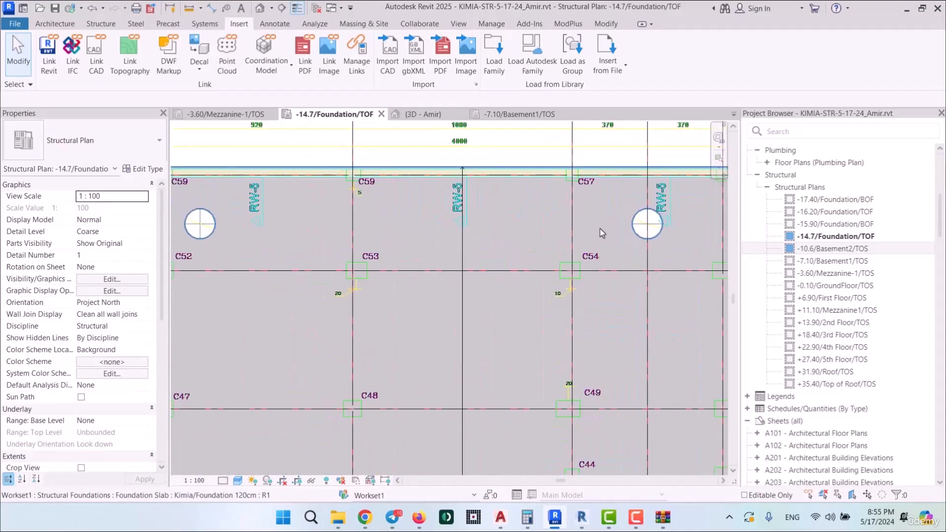
pyautogui.scroll(-5, 601, 232)
pyautogui.moveTo(373, 253); pyautogui.dragTo(334, 213, button='middle')
pyautogui.scroll(3, 409, 289)
pyautogui.moveTo(409, 289); pyautogui.dragTo(402, 163, button='middle')
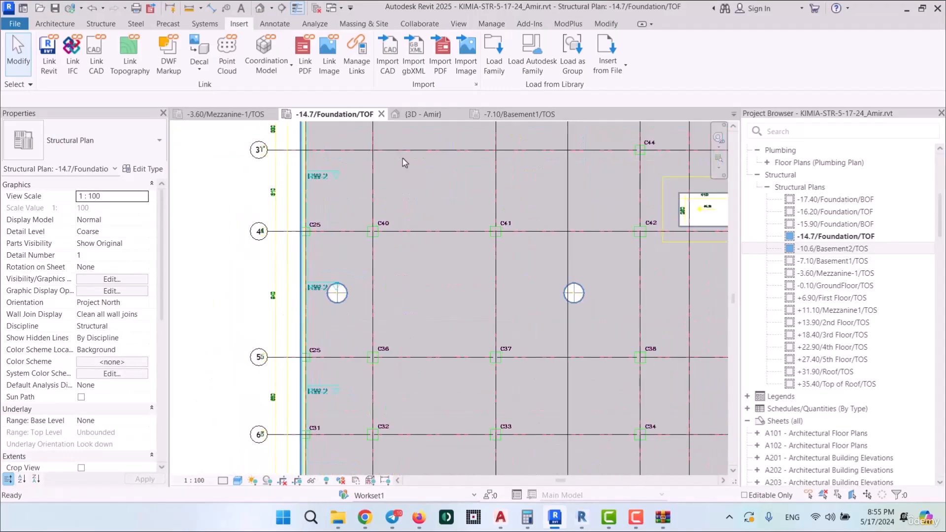
pyautogui.moveTo(455, 455); pyautogui.dragTo(391, 215, button='middle')
pyautogui.moveTo(393, 441); pyautogui.dragTo(436, 200, button='middle')
pyautogui.moveTo(438, 438); pyautogui.dragTo(443, 196, button='middle')
pyautogui.moveTo(454, 392); pyautogui.dragTo(429, 321, button='middle')
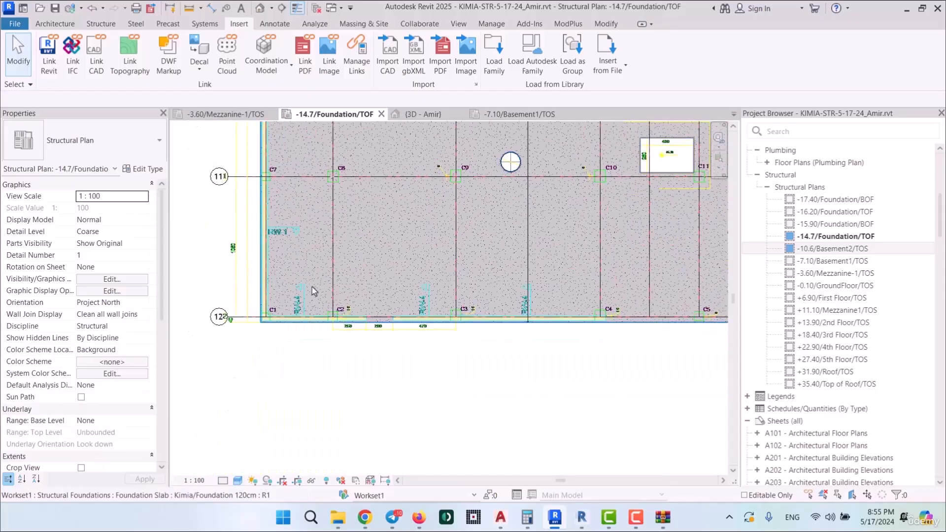
pyautogui.scroll(5, 296, 303)
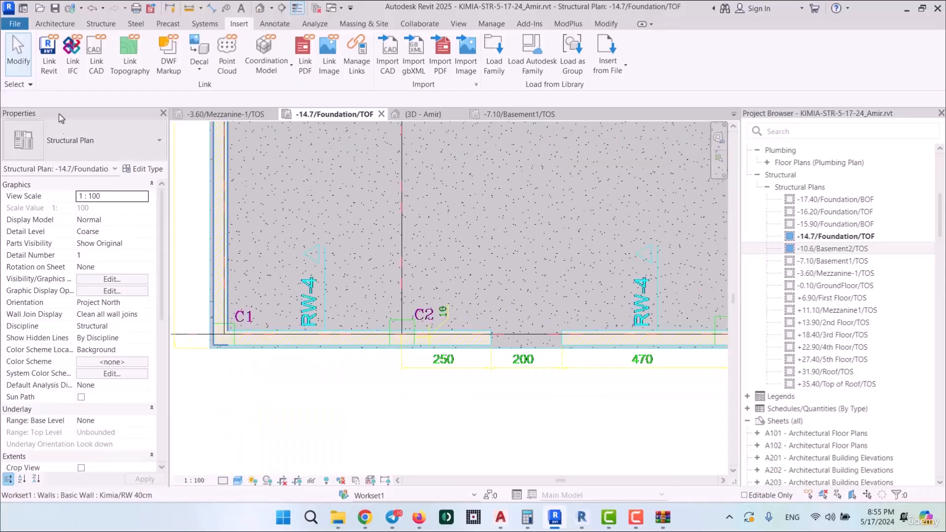
# Step: Start placing a structural column with the M_Concrete-Rectangular-Column type Kimia/C1/60*60cm
pyautogui.click(101, 24)
pyautogui.click(102, 52)
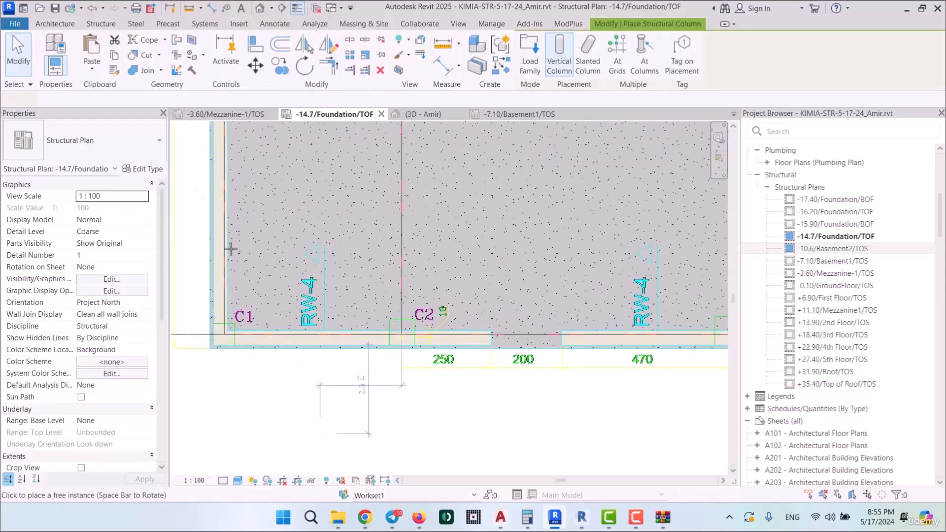
pyautogui.click(93, 148)
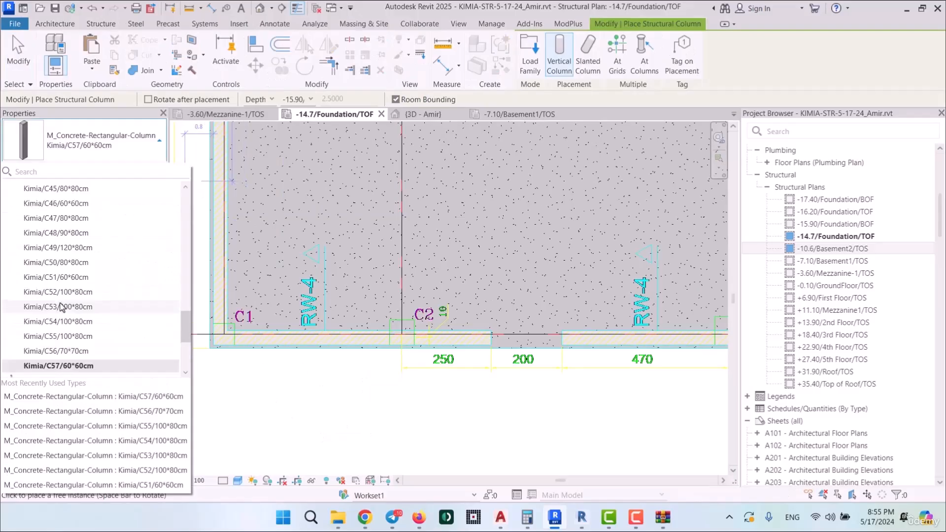
pyautogui.scroll(15, 61, 306)
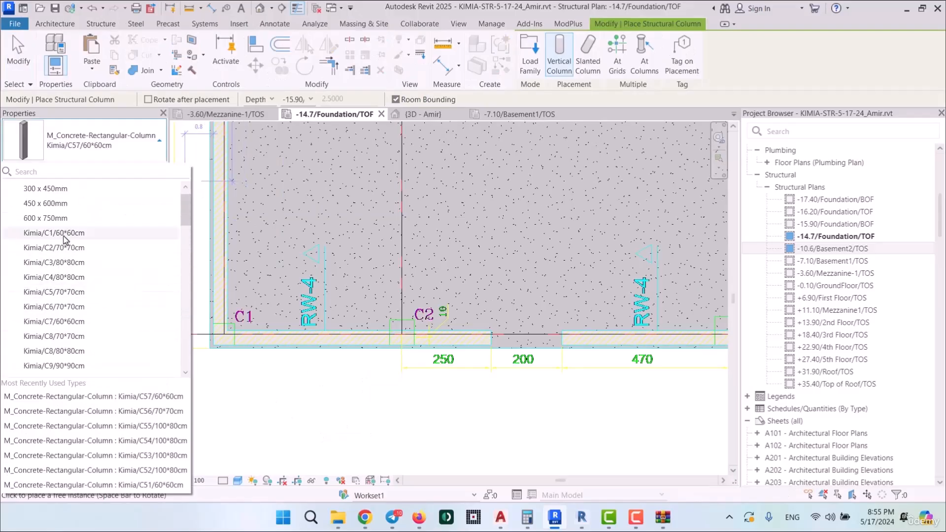
pyautogui.click(54, 233)
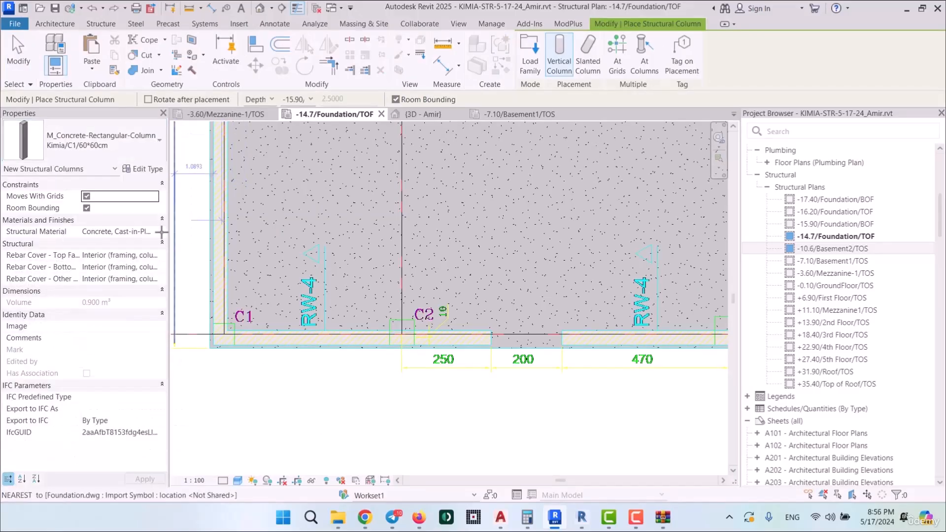
# Step: Make the column extend upward by height, with its top at level -10.6/Basement2/TOS
pyautogui.click(258, 99)
pyautogui.click(270, 123)
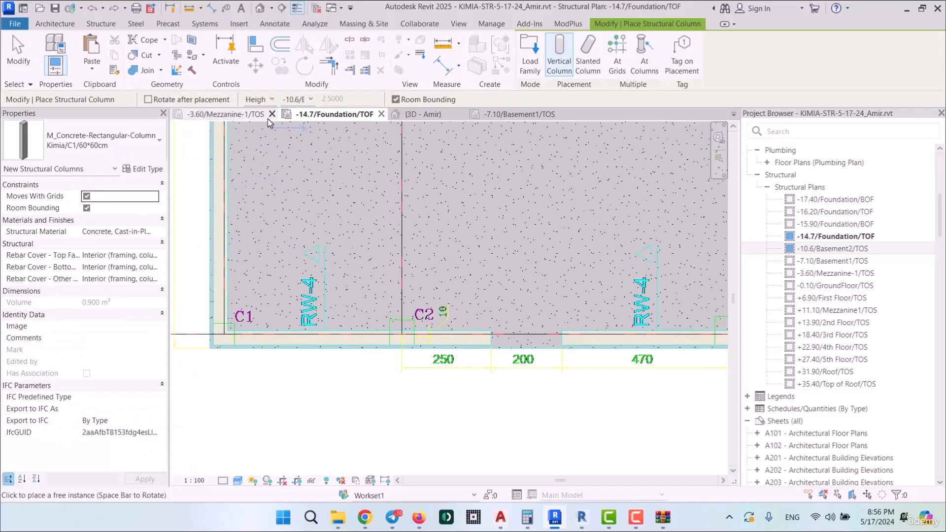
pyautogui.click(311, 100)
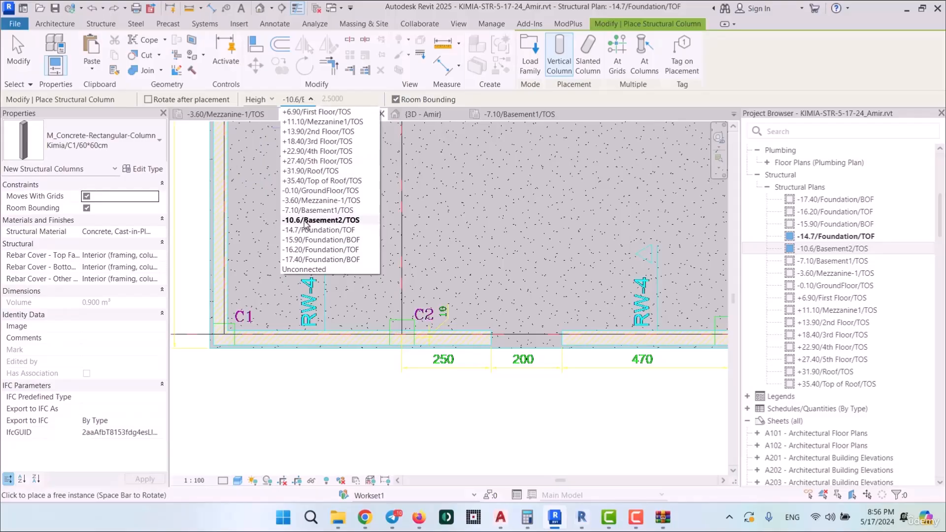
pyautogui.click(305, 221)
# Step: Place the C1 column at the intersection of grids A and 12 and end column placement
pyautogui.scroll(5, 230, 329)
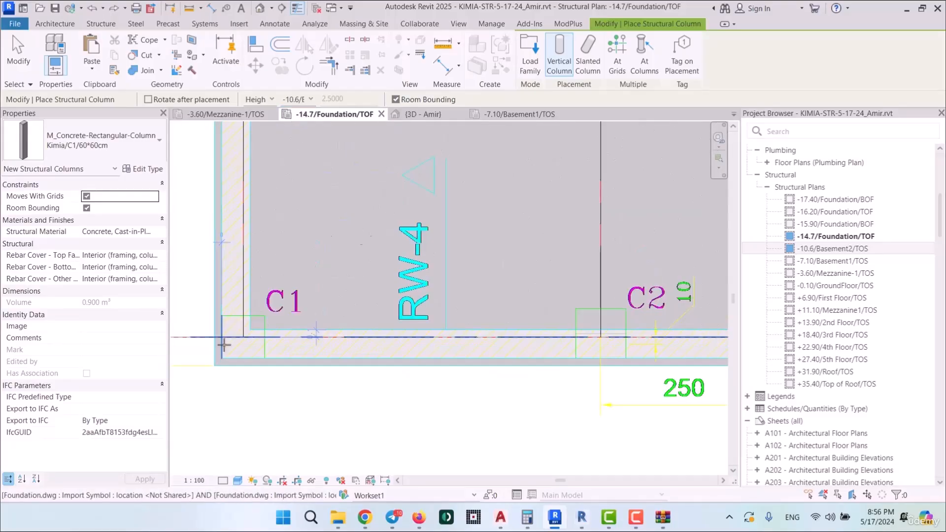
pyautogui.scroll(-2, 287, 322)
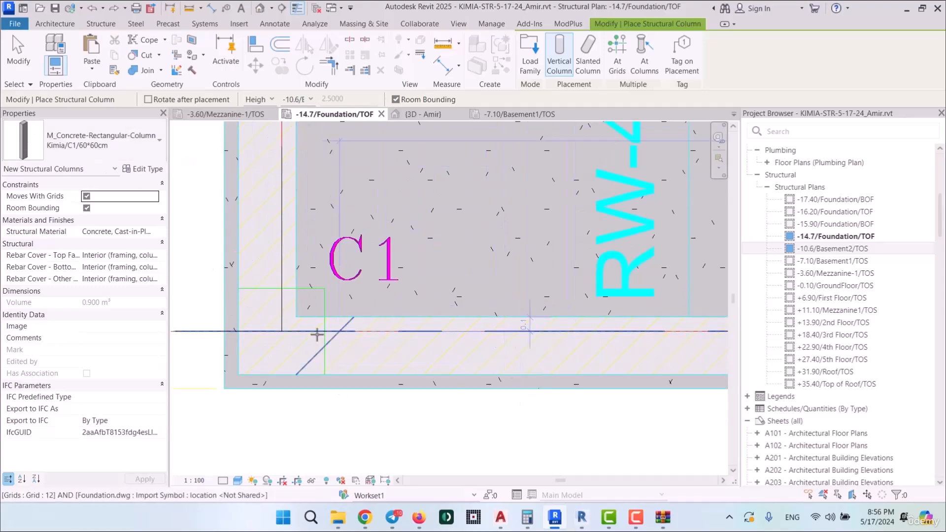
pyautogui.scroll(2, 277, 331)
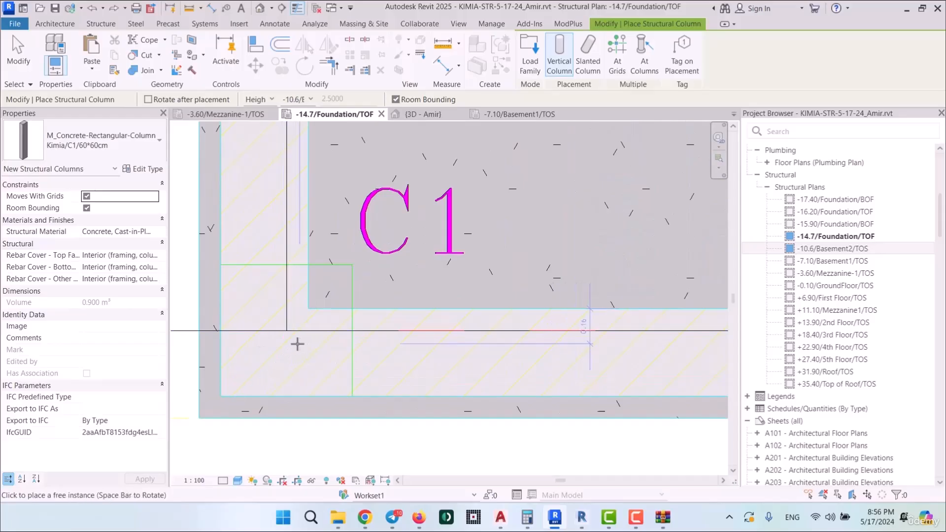
pyautogui.scroll(2, 281, 332)
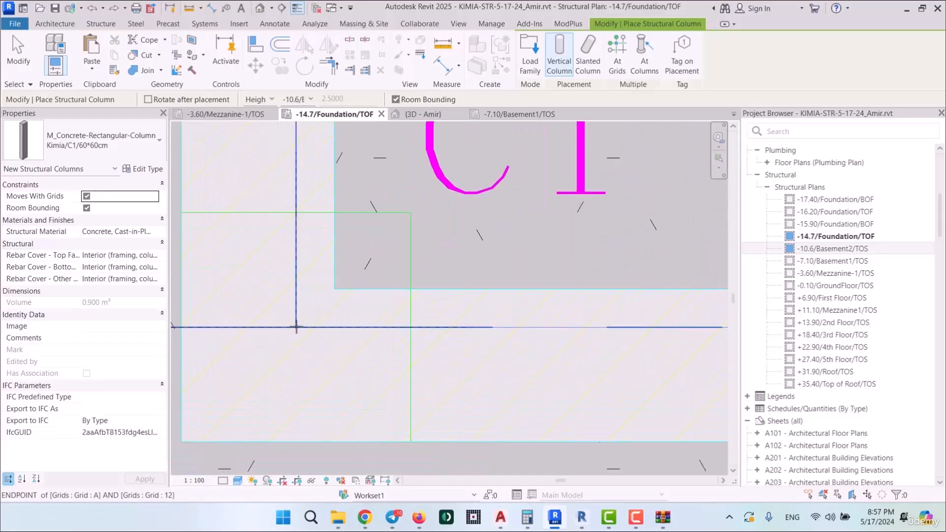
pyautogui.scroll(2, 298, 327)
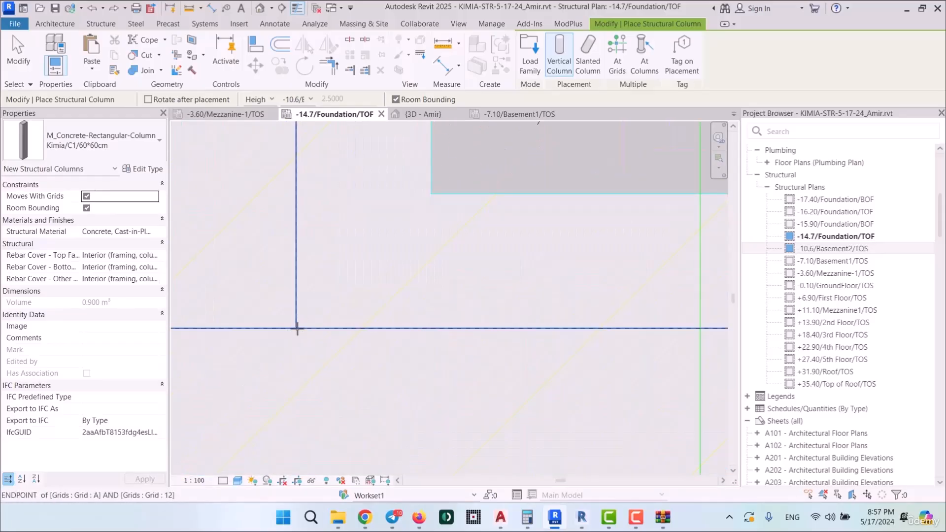
pyautogui.click(315, 331)
pyautogui.scroll(-3, 327, 302)
pyautogui.press('Escape')
pyautogui.press('Escape')
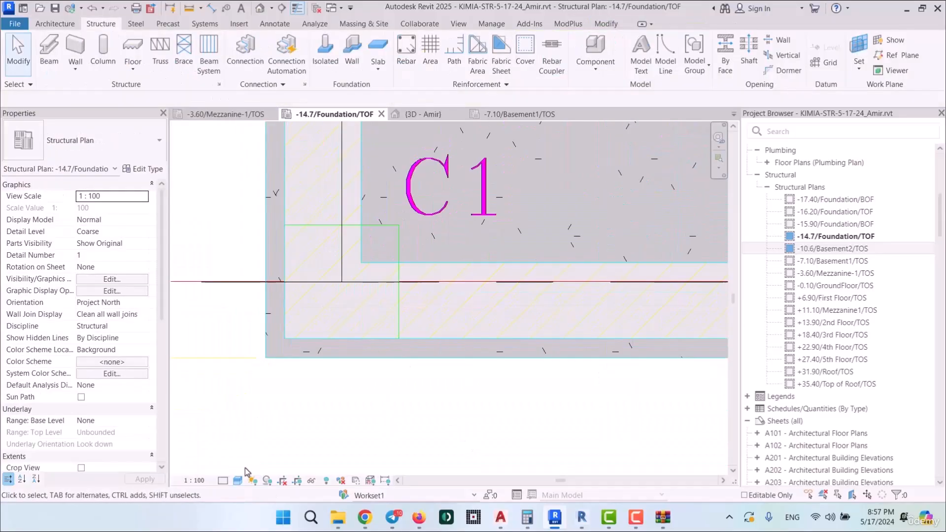
# Step: Temporarily hide the Kimia/Foundation 120cm slab in the foundation plan
pyautogui.click(557, 217)
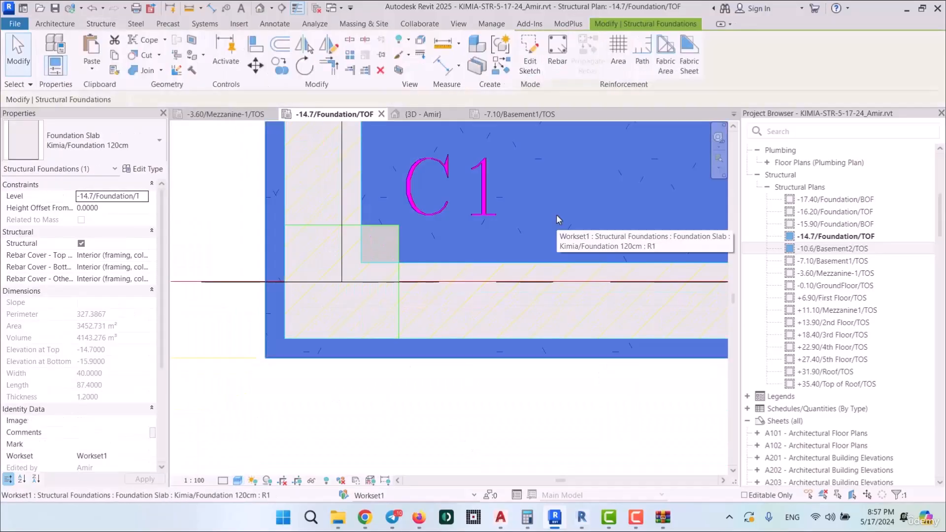
pyautogui.press('h')
pyautogui.press('h')
pyautogui.scroll(-2, 358, 253)
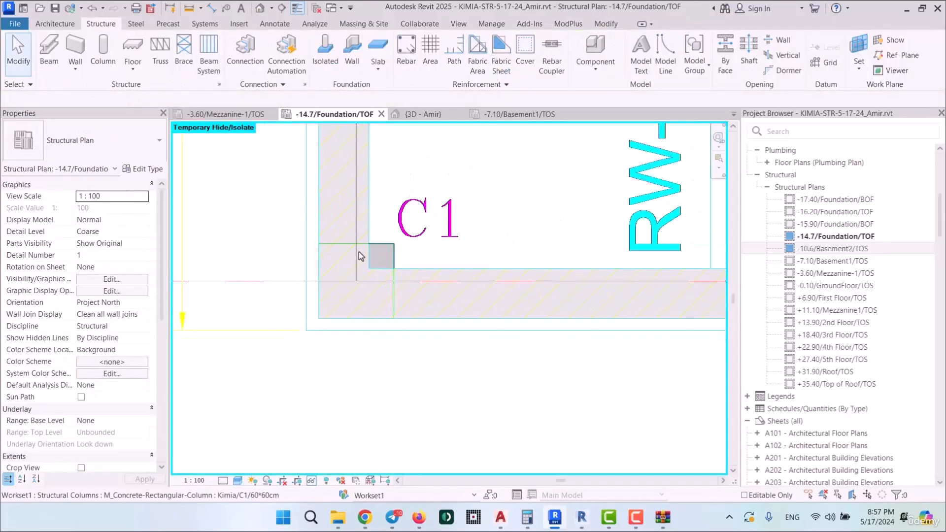
# Step: Place a Kimia/C2/70*70cm column at the centre of the C2 outline, undoing a first placement on the grid intersection
pyautogui.moveTo(452, 273); pyautogui.dragTo(353, 301, button='middle')
pyautogui.scroll(-2, 325, 277)
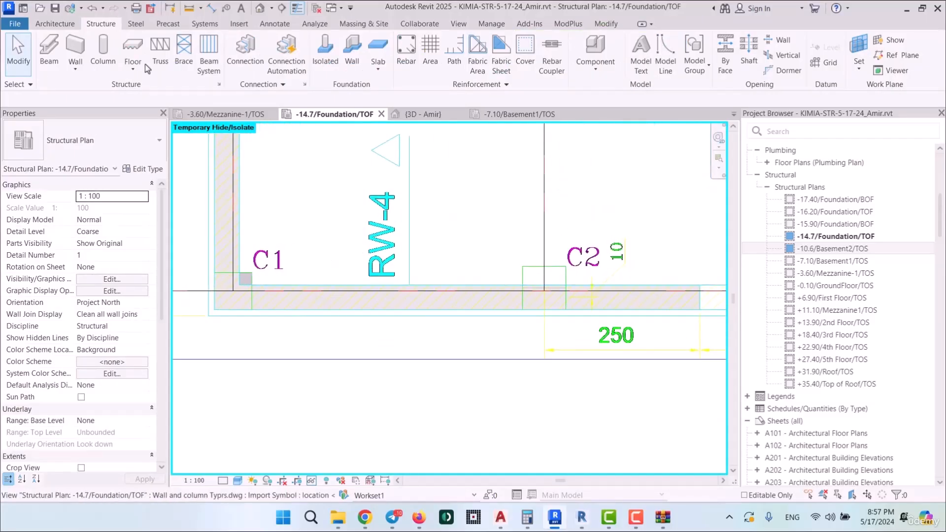
pyautogui.click(109, 149)
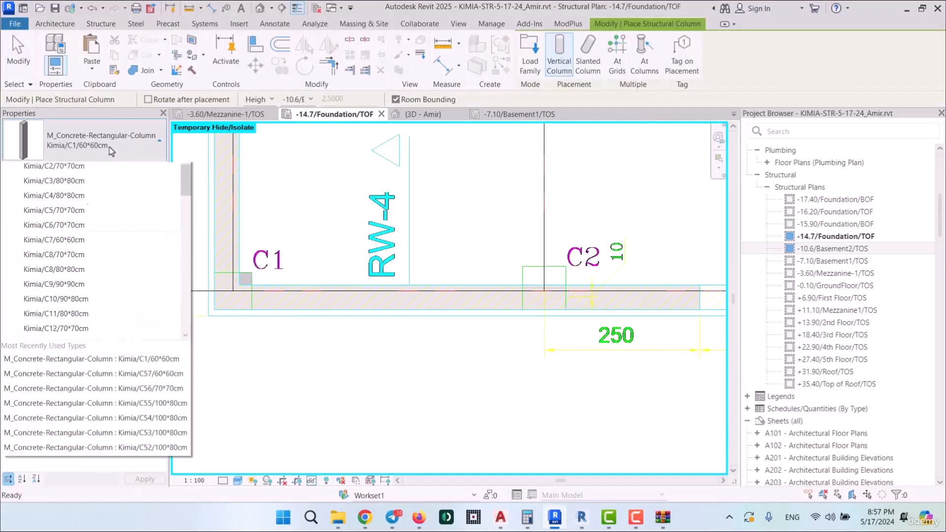
pyautogui.click(99, 207)
pyautogui.scroll(6, 548, 296)
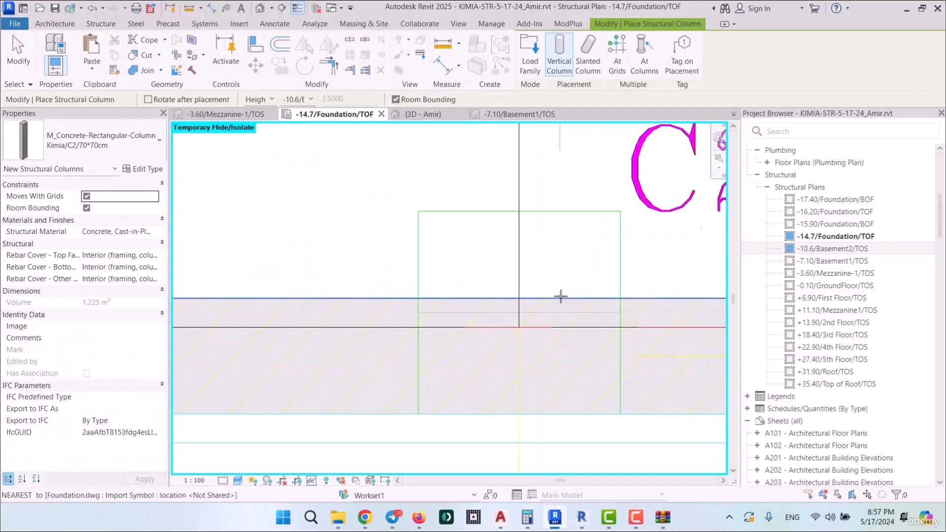
pyautogui.click(513, 332)
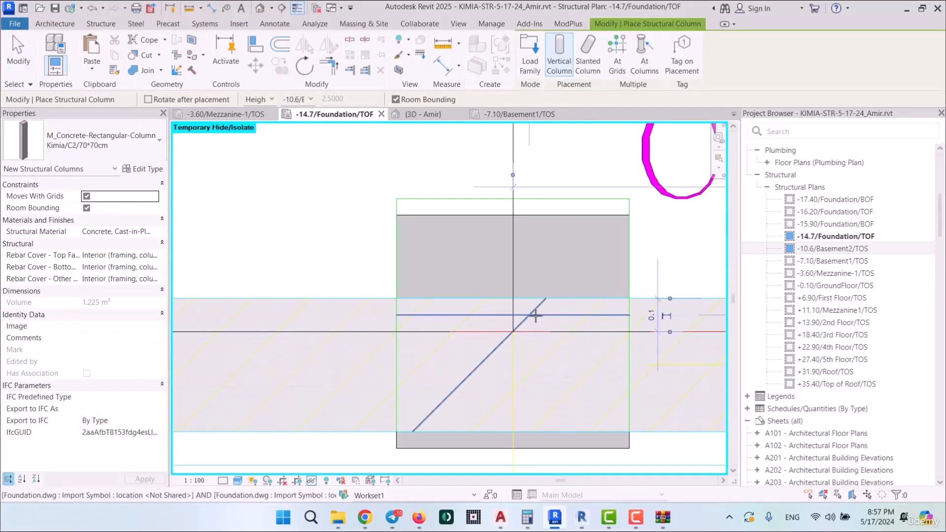
pyautogui.hotkey('ctrl', 'z')
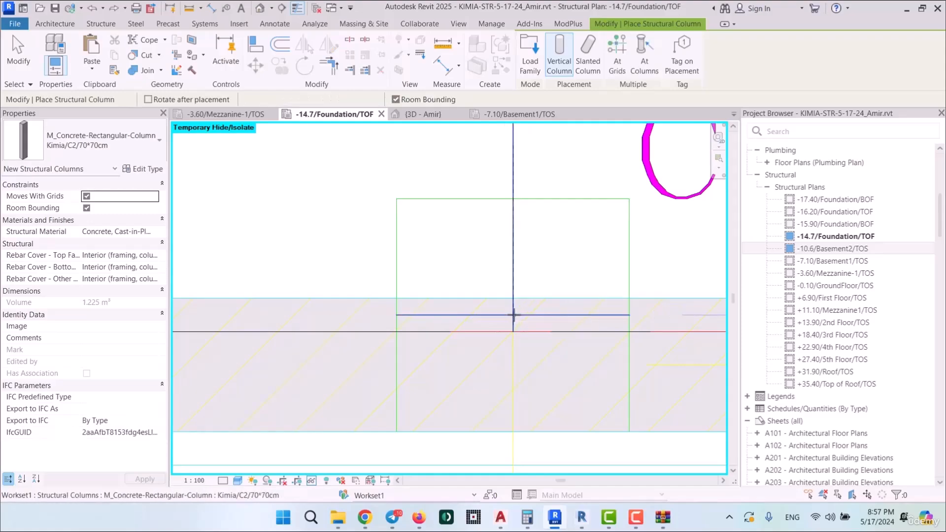
pyautogui.click(513, 315)
pyautogui.scroll(-5, 355, 251)
# Step: Place a Kimia/C3/80*80cm column at the centre of the C3 outline along grid 12
pyautogui.moveTo(569, 311); pyautogui.dragTo(396, 319, button='middle')
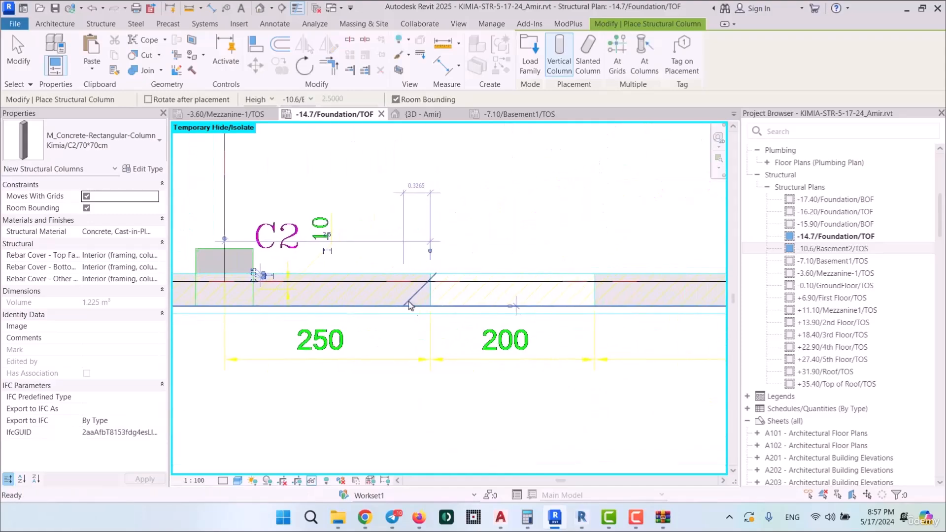
pyautogui.moveTo(613, 329); pyautogui.dragTo(177, 325, button='middle')
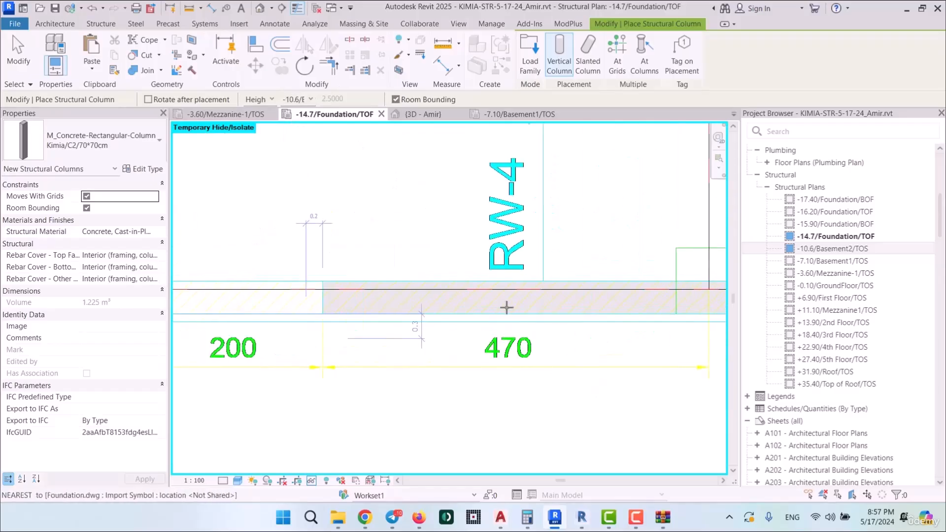
pyautogui.moveTo(624, 276); pyautogui.dragTo(433, 274, button='middle')
pyautogui.click(79, 138)
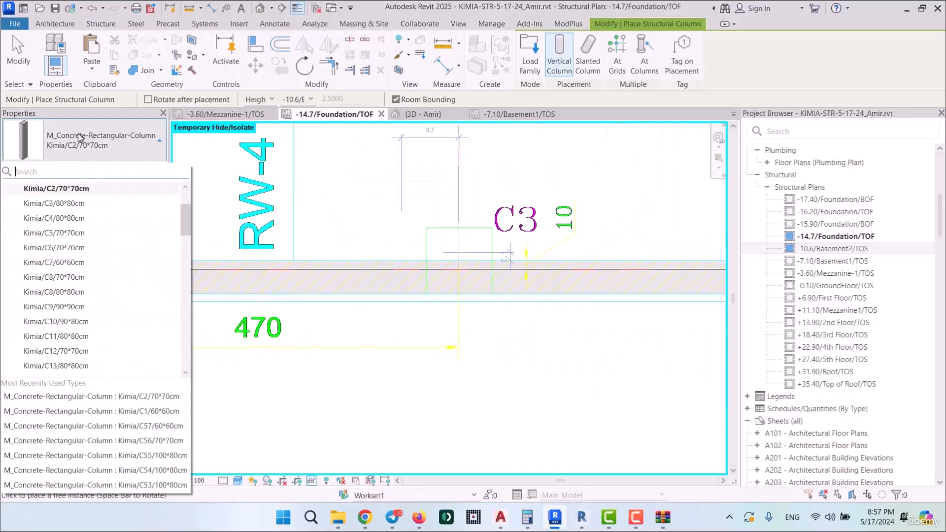
pyautogui.click(76, 203)
pyautogui.scroll(2, 509, 245)
pyautogui.scroll(2, 439, 259)
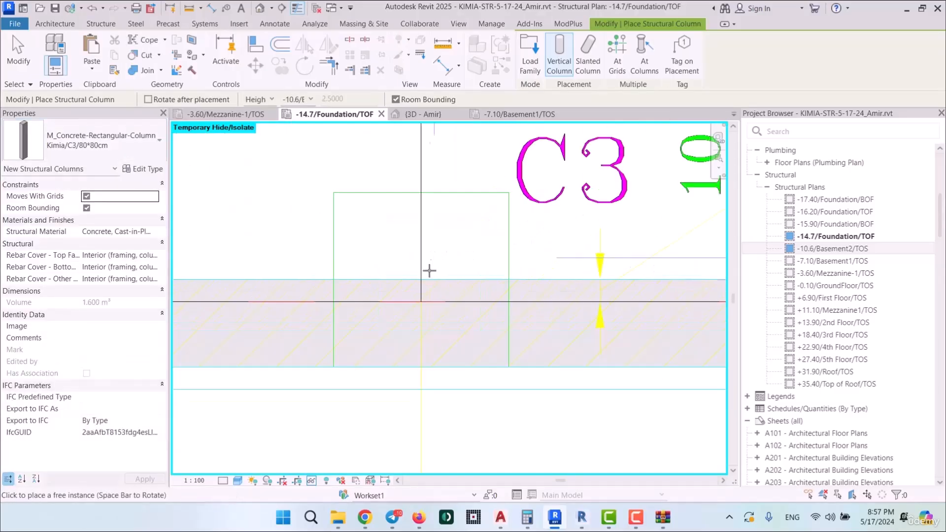
pyautogui.click(422, 279)
# Step: Place a Kimia/C4/80*80cm column at the centre of the C4 outline on grid D
pyautogui.scroll(-4, 405, 243)
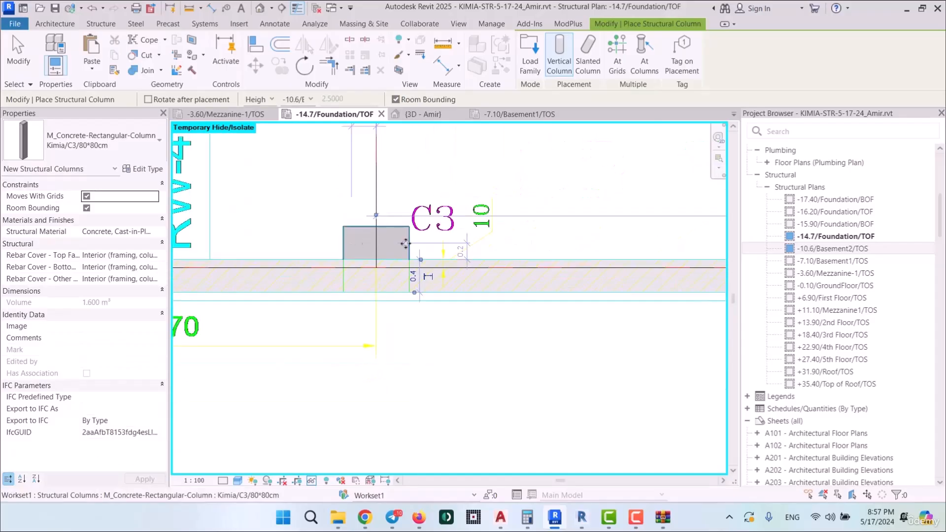
pyautogui.moveTo(542, 268); pyautogui.dragTo(271, 290, button='middle')
pyautogui.moveTo(517, 291); pyautogui.dragTo(257, 290, button='middle')
pyautogui.scroll(4, 494, 275)
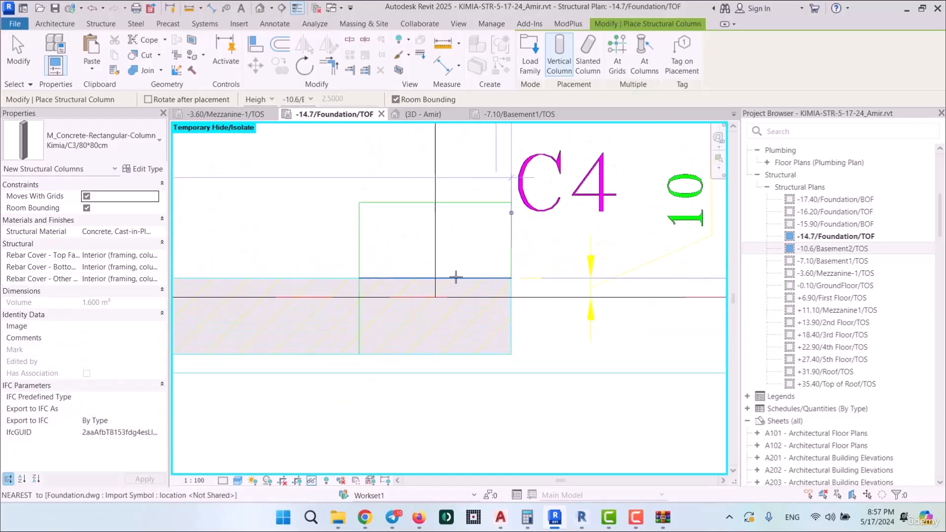
pyautogui.click(98, 142)
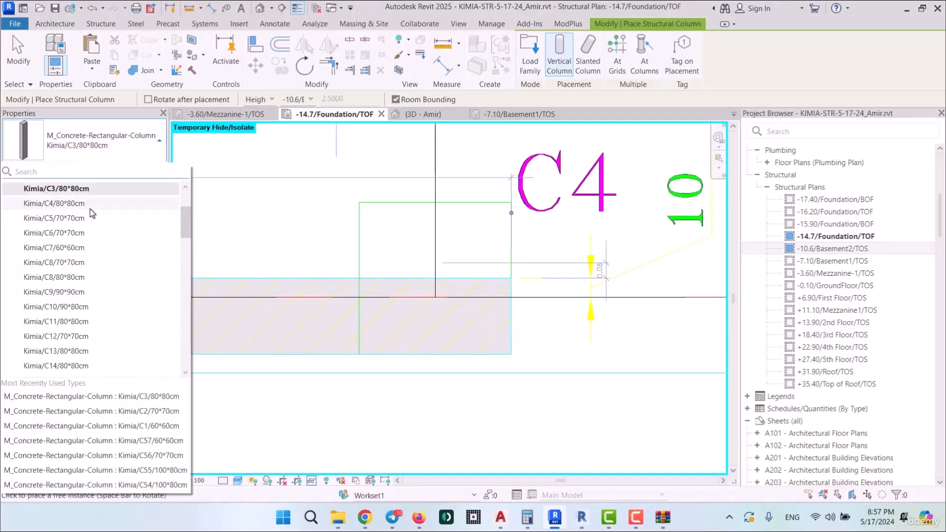
pyautogui.click(54, 203)
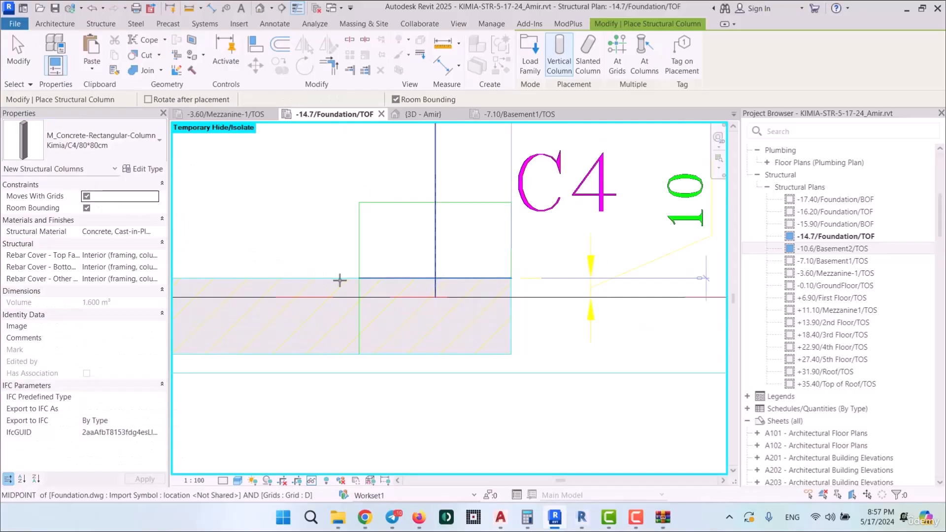
pyautogui.scroll(-5, 349, 279)
# Step: Place a Kimia/C5/70*70cm column at the centre of the C5 outline near grids E and 12
pyautogui.moveTo(425, 318); pyautogui.dragTo(311, 318, button='middle')
pyautogui.moveTo(467, 296); pyautogui.dragTo(406, 308, button='middle')
pyautogui.scroll(2, 400, 303)
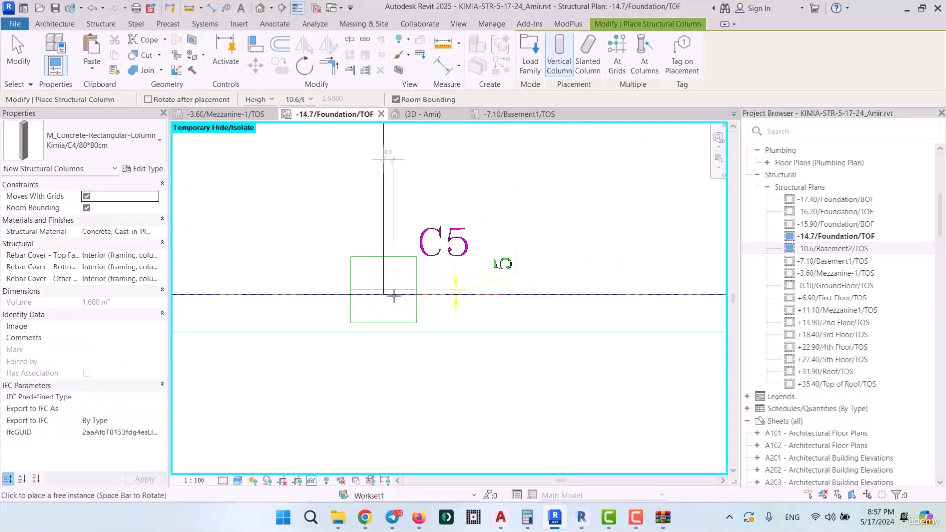
pyautogui.scroll(1, 394, 296)
pyautogui.click(90, 141)
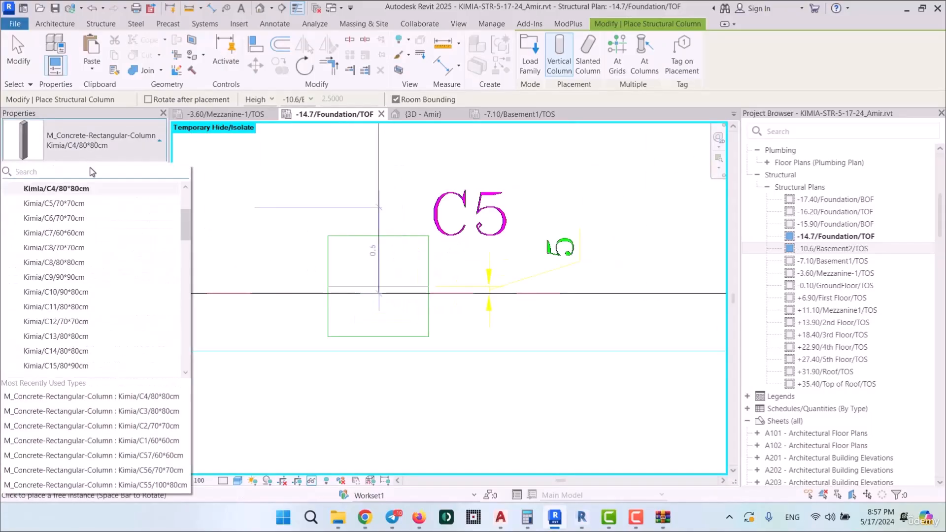
pyautogui.click(89, 204)
pyautogui.scroll(2, 365, 286)
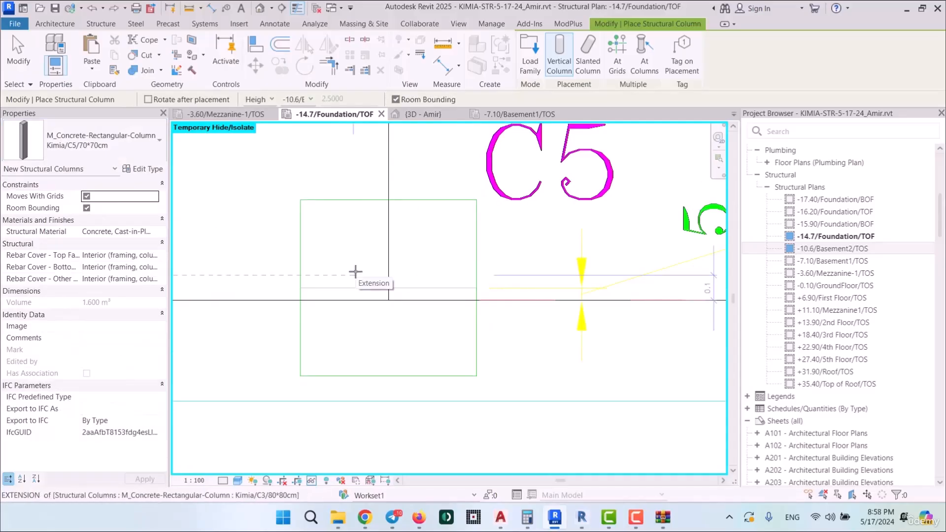
pyautogui.scroll(-3, 375, 261)
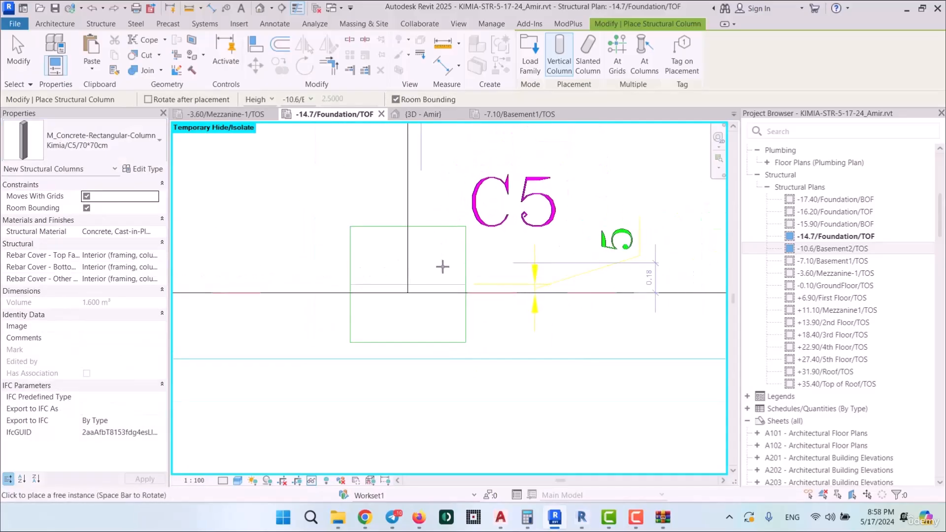
pyautogui.scroll(4, 419, 270)
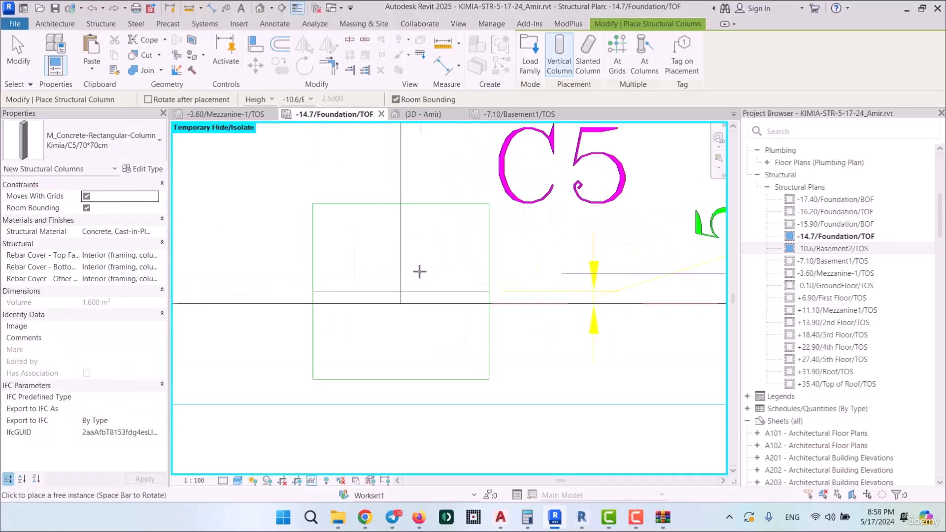
pyautogui.click(391, 305)
pyautogui.scroll(-2, 391, 306)
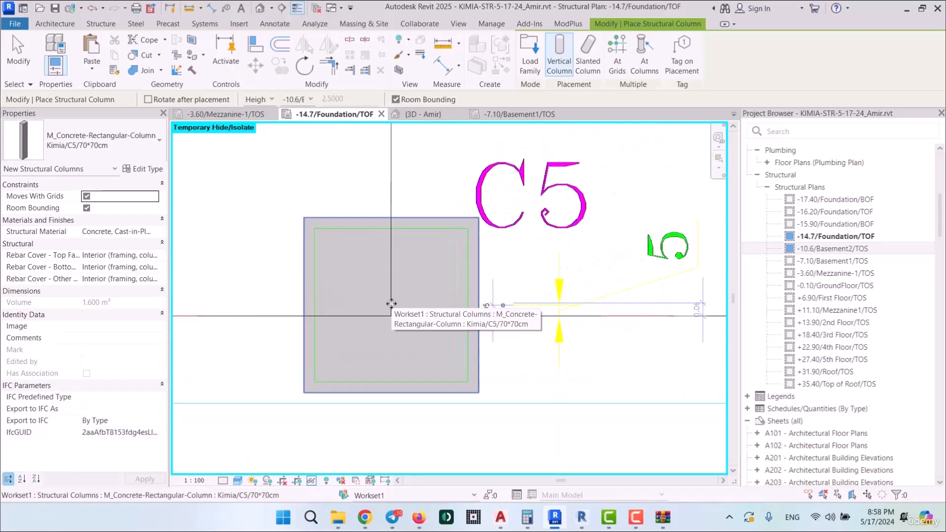
# Step: Set both section dimensions, b and h, of the placed column's Kimia/C5/70*70cm type to 0.7
pyautogui.press('Escape')
pyautogui.click(424, 281)
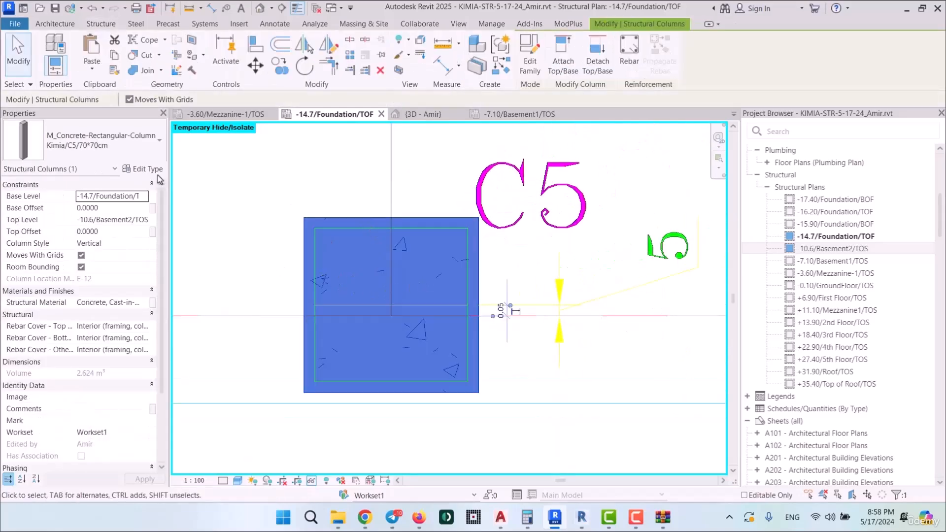
pyautogui.click(142, 169)
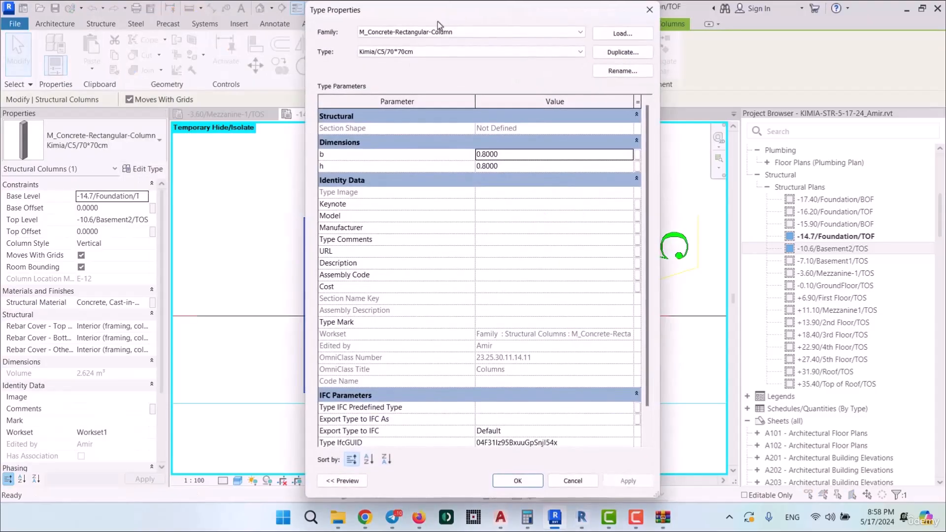
pyautogui.moveTo(466, 11); pyautogui.dragTo(266, 10)
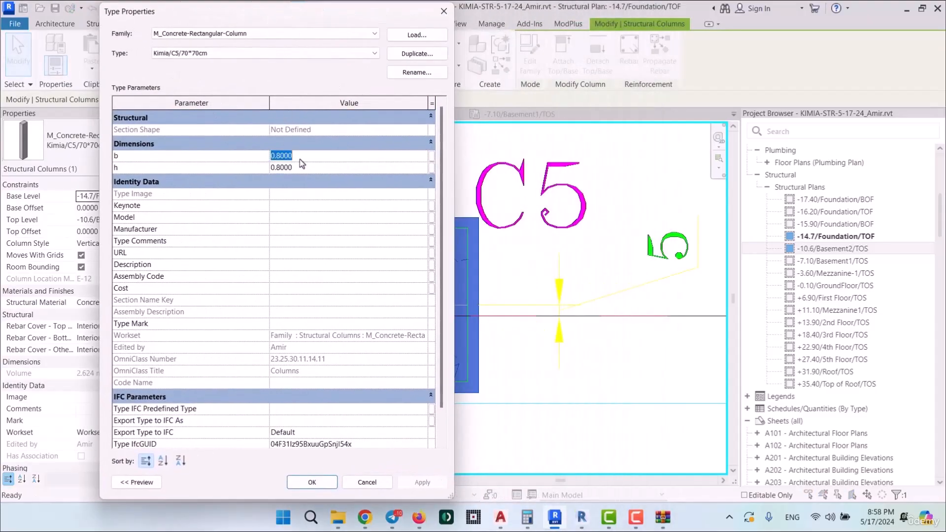
pyautogui.write('0.7')
pyautogui.press('Tab')
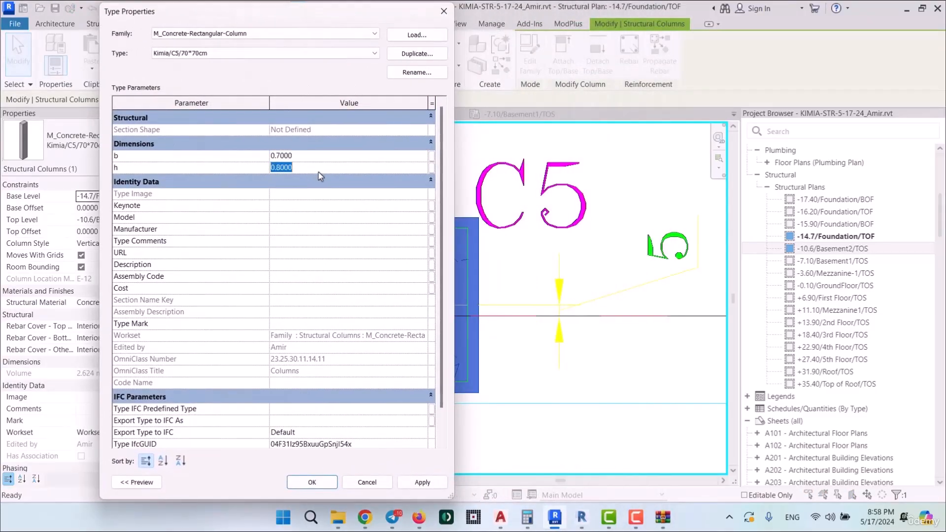
pyautogui.write('0.7')
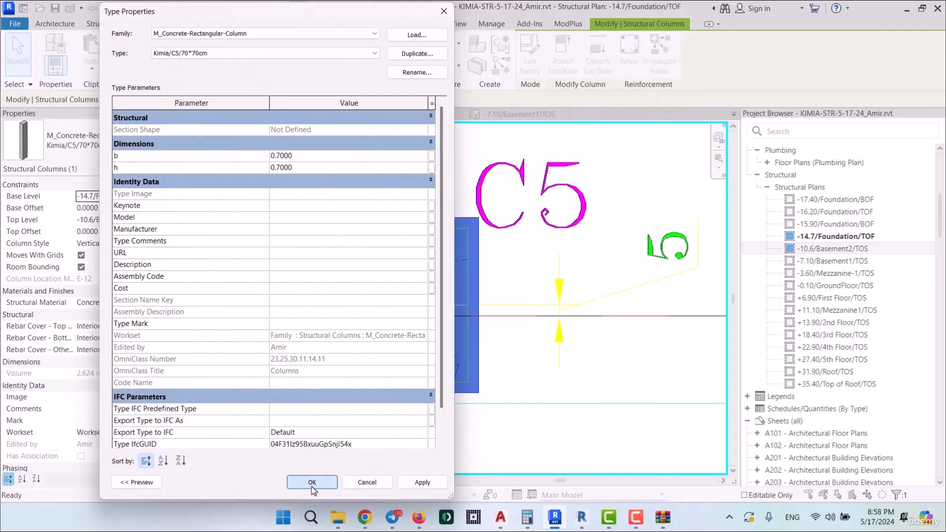
pyautogui.click(312, 482)
# Step: Place a Kimia/C6/70*70cm column at the centre of the C6 outline in the foundation corner
pyautogui.scroll(-2, 275, 300)
pyautogui.scroll(5, 231, 311)
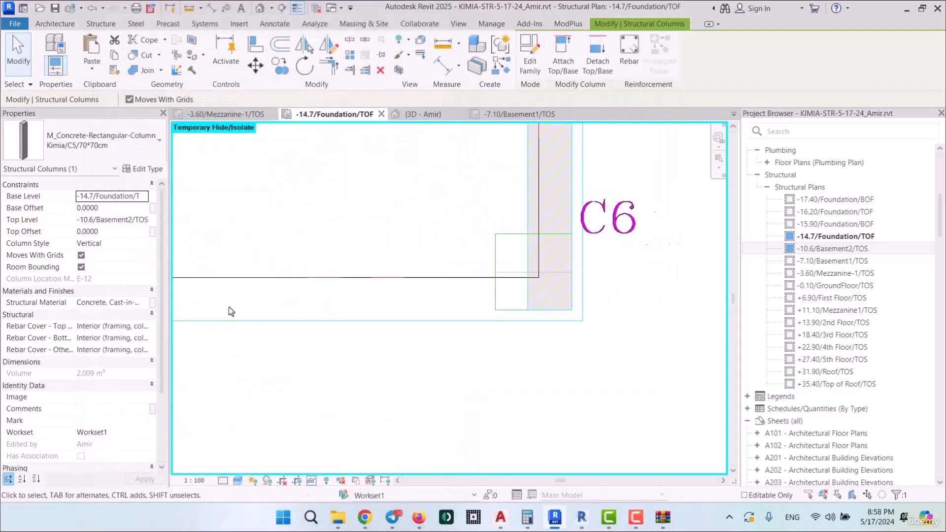
pyautogui.scroll(-1, 241, 266)
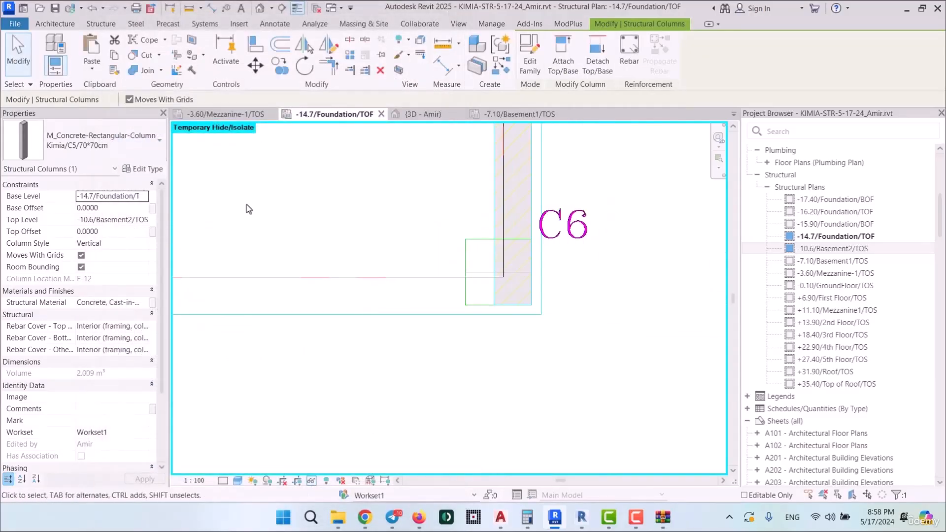
pyautogui.click(505, 75)
pyautogui.click(99, 140)
pyautogui.click(30, 188)
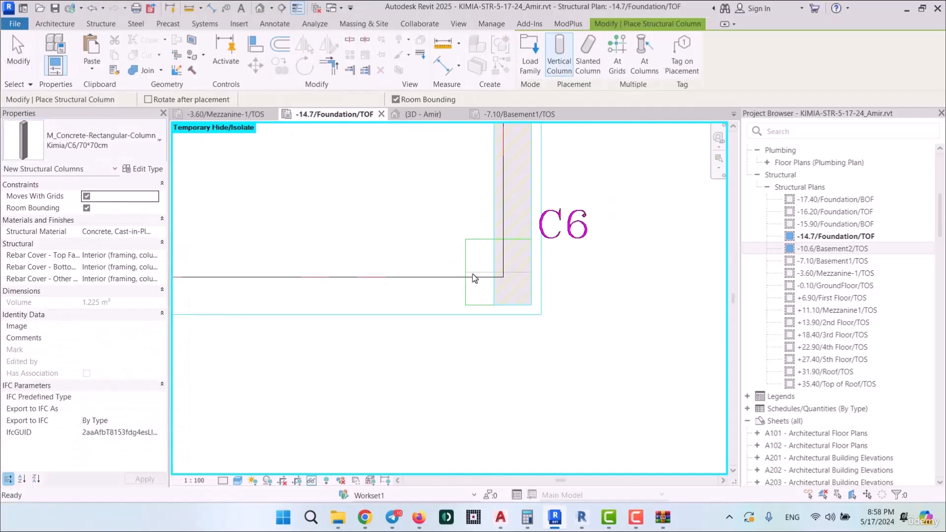
pyautogui.scroll(4, 488, 275)
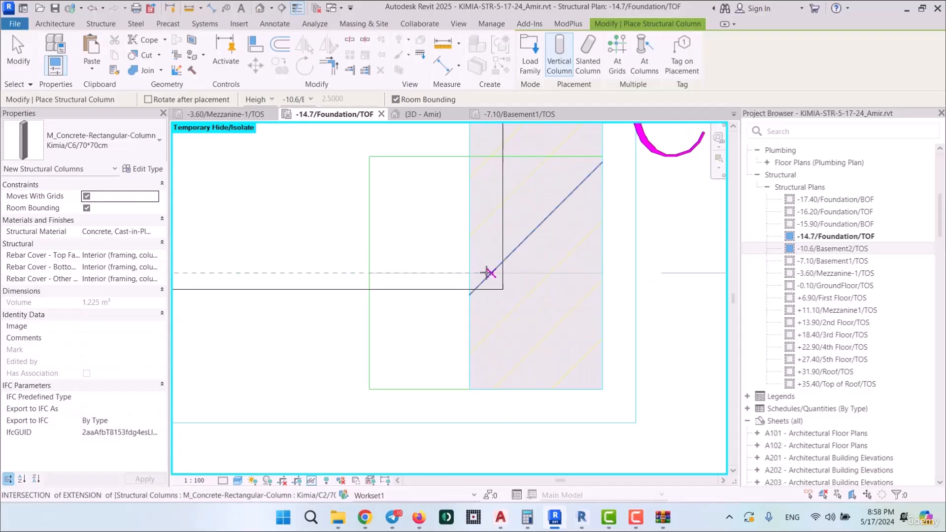
pyautogui.click(483, 273)
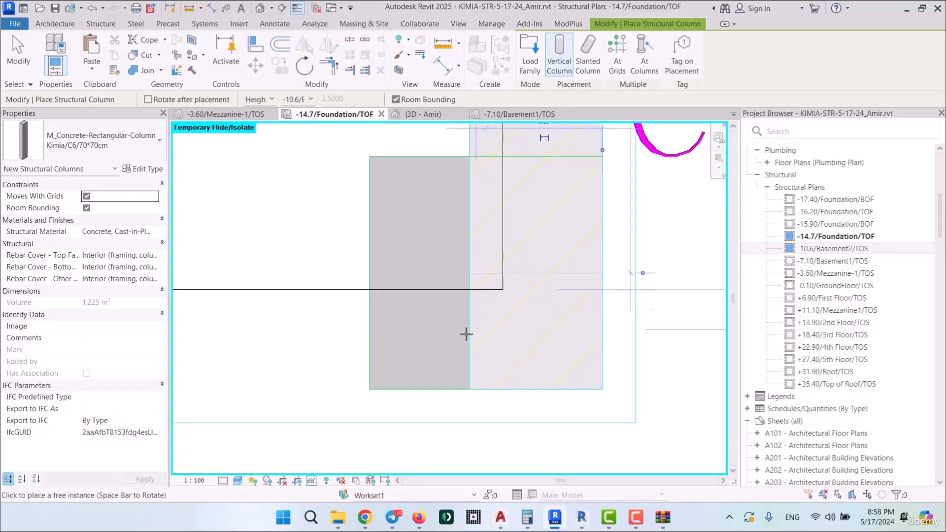
# Step: Place a Kimia/C7/60*60cm column at the intersection of grids A and 11, inside the C7 outline
pyautogui.scroll(-7, 467, 334)
pyautogui.scroll(-1, 473, 200)
pyautogui.moveTo(468, 135); pyautogui.dragTo(466, 302, button='middle')
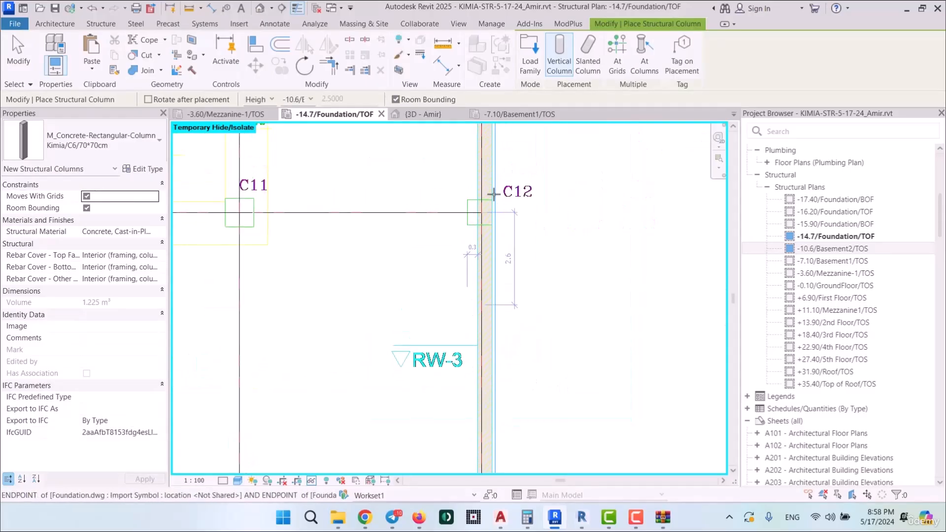
pyautogui.scroll(4, 494, 194)
pyautogui.scroll(-8, 501, 221)
pyautogui.moveTo(369, 270); pyautogui.dragTo(558, 287, button='middle')
pyautogui.moveTo(222, 269); pyautogui.dragTo(514, 302, button='middle')
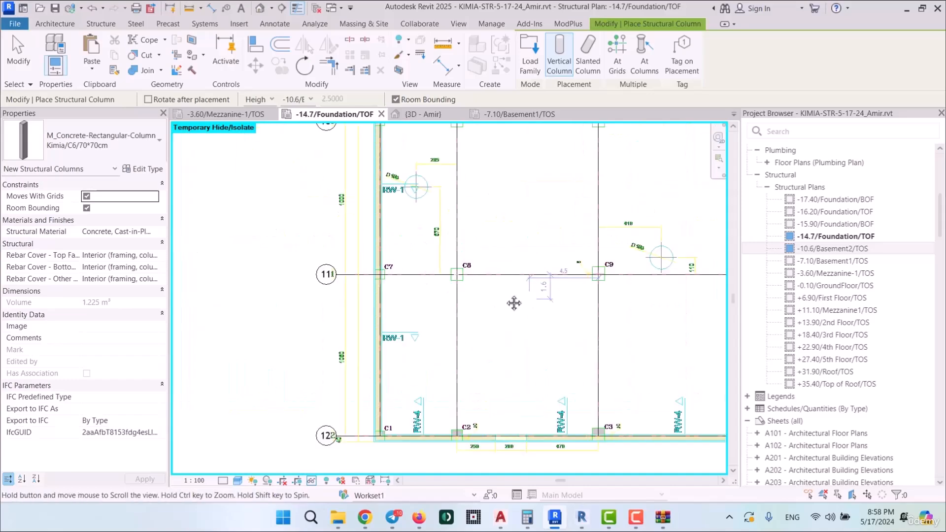
pyautogui.scroll(7, 380, 271)
pyautogui.click(99, 141)
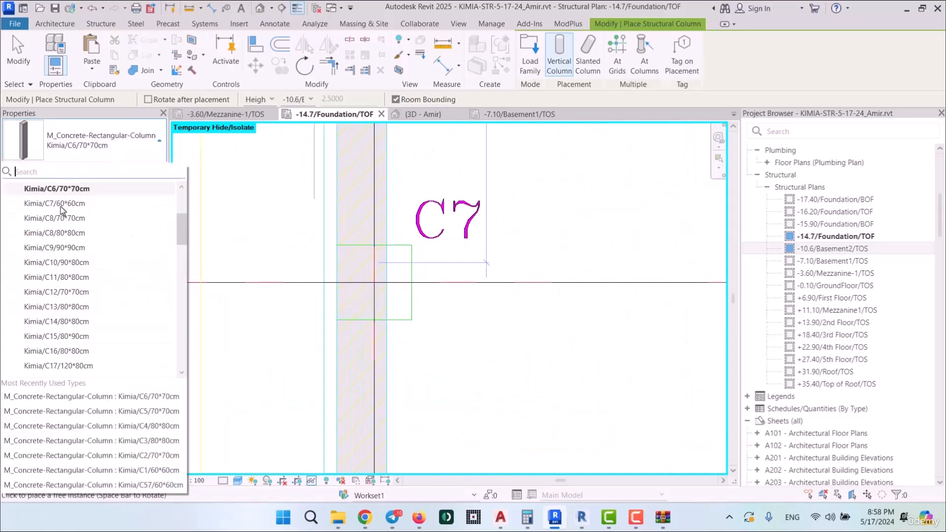
pyautogui.click(70, 213)
pyautogui.scroll(3, 367, 262)
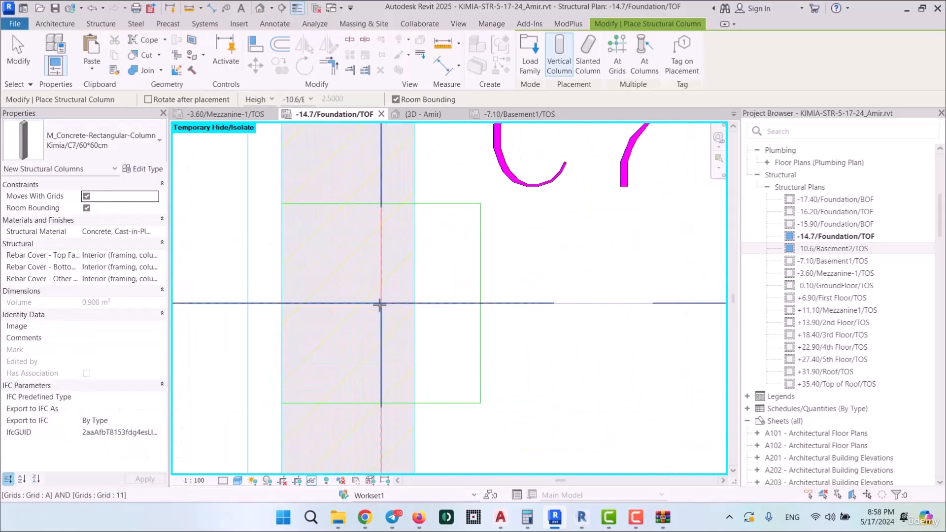
# Step: Place a Kimia/C8/70*70cm column on the grid intersection at the centre of the C8 outline
pyautogui.scroll(-6, 302, 274)
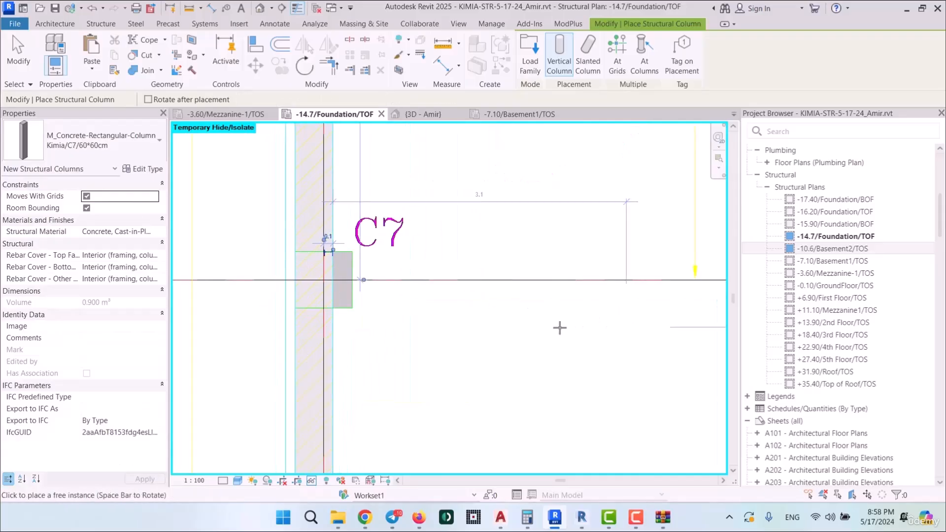
pyautogui.moveTo(606, 335)
pyautogui.mouseDown(button='middle')
pyautogui.moveTo(123, 283)
pyautogui.moveTo(93, 295)
pyautogui.mouseUp(button='middle')
pyautogui.scroll(2, 260, 188)
pyautogui.click(105, 151)
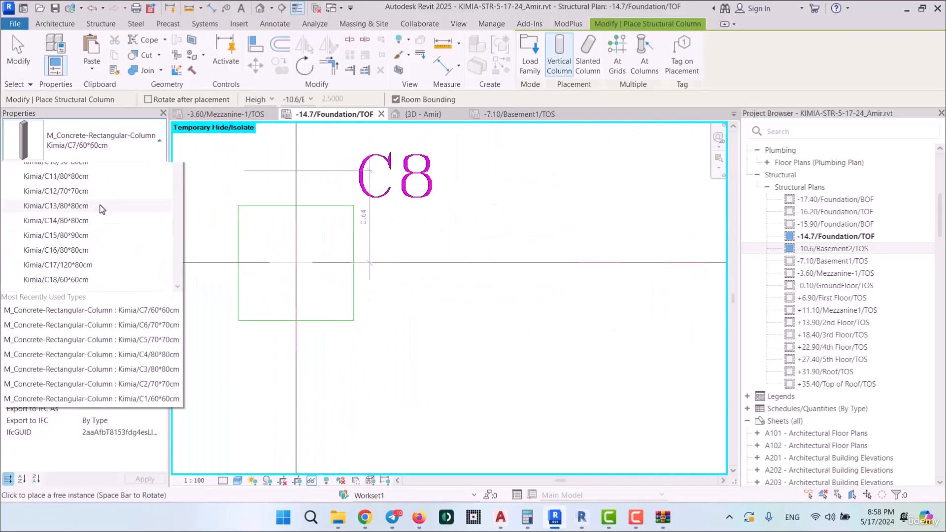
pyautogui.click(117, 220)
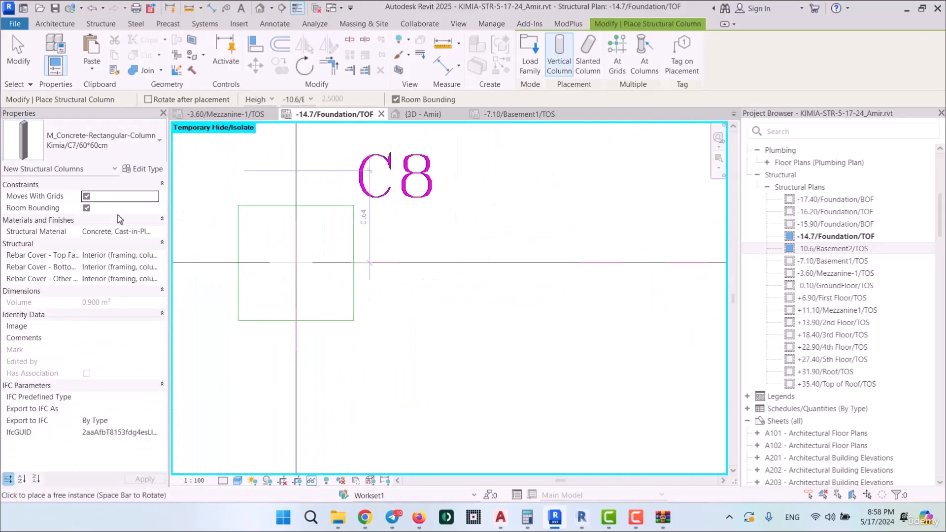
pyautogui.click(297, 262)
# Step: Change the type of the column placed at C8 to Kimia/C8/80*80cm so it matches its outline
pyautogui.scroll(-3, 271, 249)
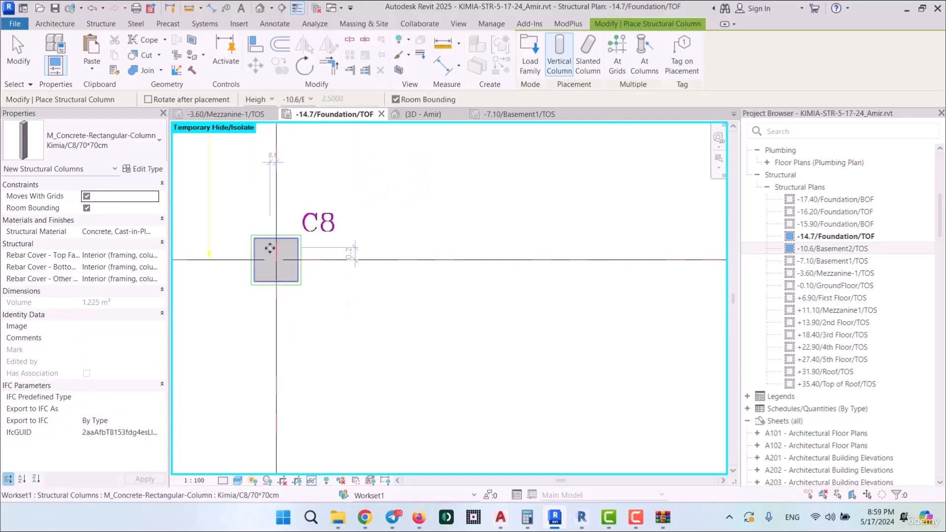
pyautogui.scroll(4, 267, 250)
pyautogui.moveTo(310, 299); pyautogui.dragTo(372, 306, button='middle')
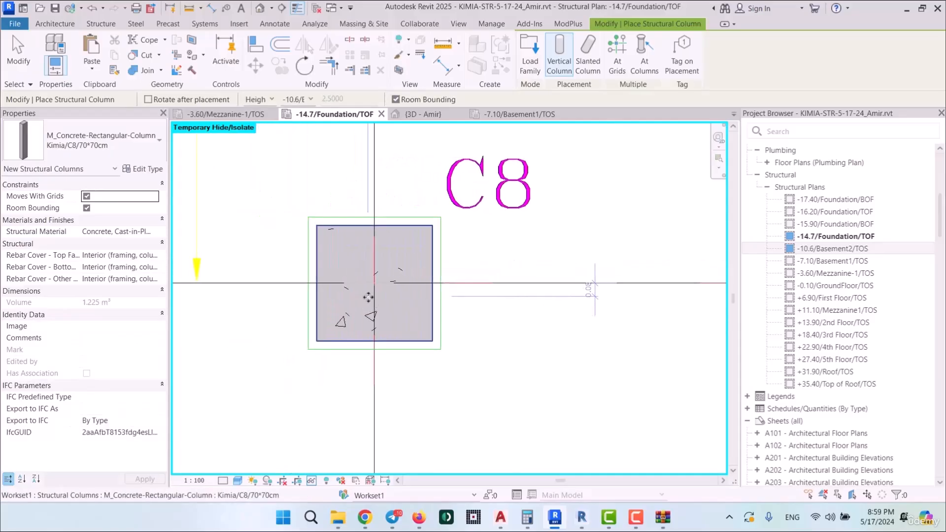
pyautogui.press('Escape')
pyautogui.click(368, 297)
pyautogui.click(130, 158)
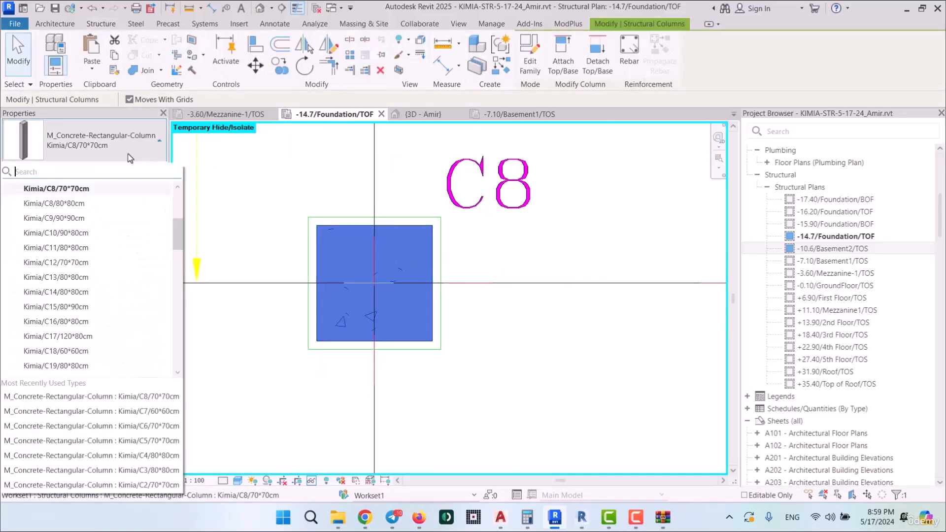
pyautogui.scroll(1, 106, 218)
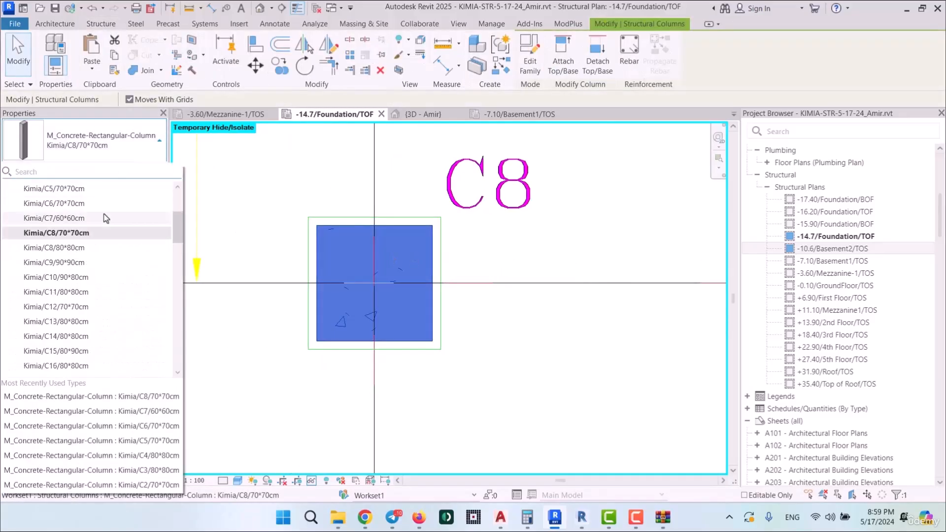
pyautogui.click(94, 249)
# Step: Place a Kimia/C9/90*90cm column at the centre of the C9 outline, slightly off grid 11
pyautogui.scroll(-4, 296, 247)
pyautogui.scroll(-4, 393, 276)
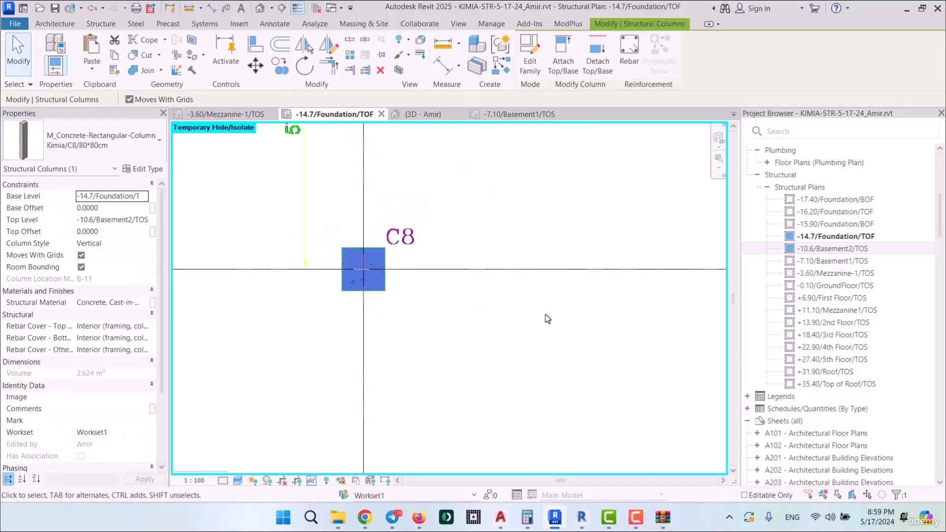
pyautogui.moveTo(547, 319); pyautogui.dragTo(251, 296, button='middle')
pyautogui.moveTo(629, 325); pyautogui.dragTo(558, 331, button='middle')
pyautogui.scroll(1, 426, 235)
pyautogui.scroll(1, 424, 231)
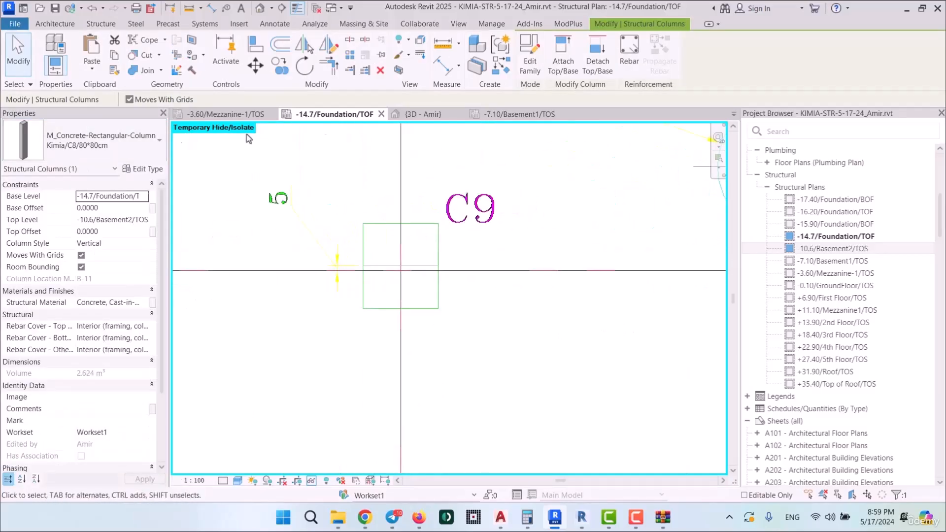
pyautogui.press('c')
pyautogui.press('l')
pyautogui.click(98, 141)
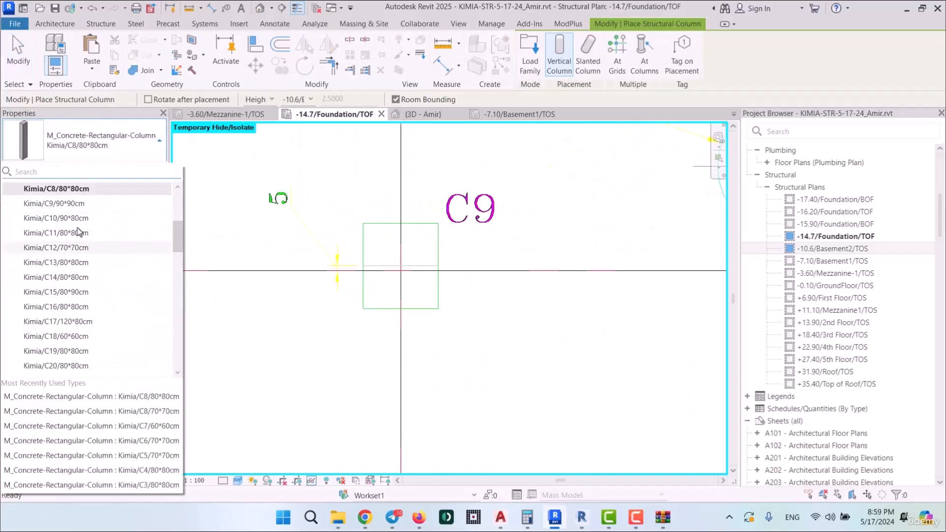
pyautogui.click(64, 204)
pyautogui.scroll(3, 423, 323)
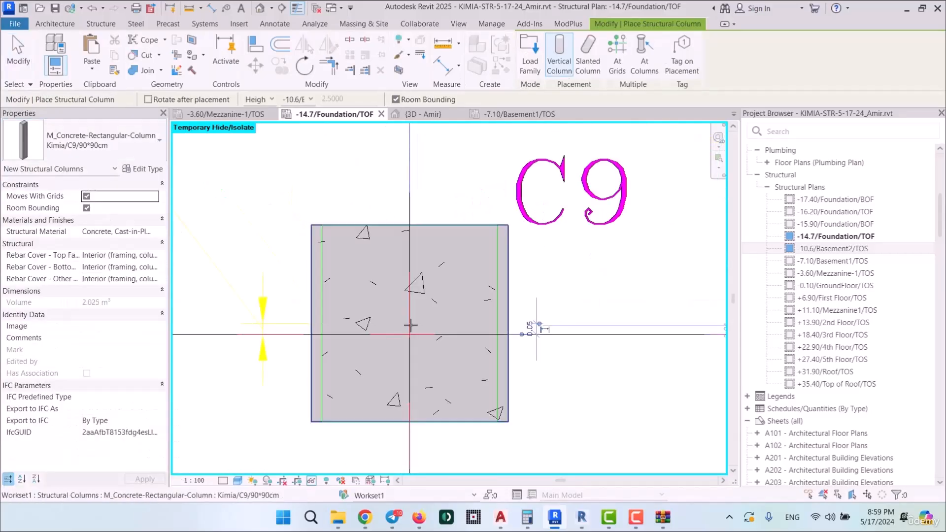
# Step: Inspect the section dimensions in the type properties of the column placed at C9
pyautogui.click(72, 146)
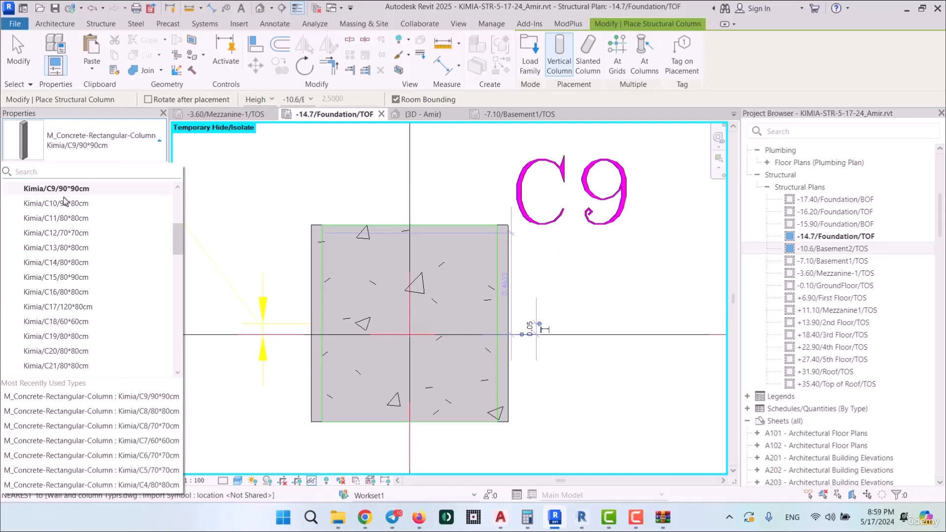
pyautogui.scroll(1, 64, 202)
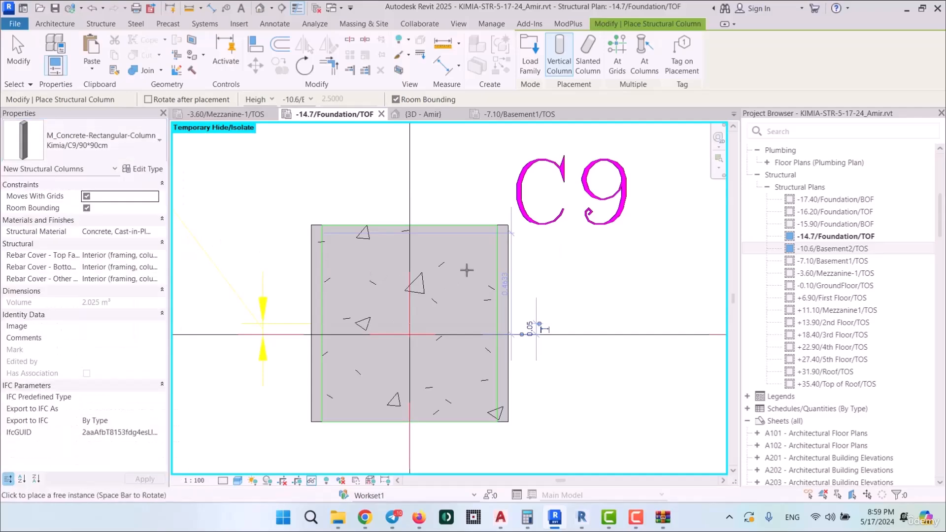
pyautogui.press('Escape')
pyautogui.click(482, 268)
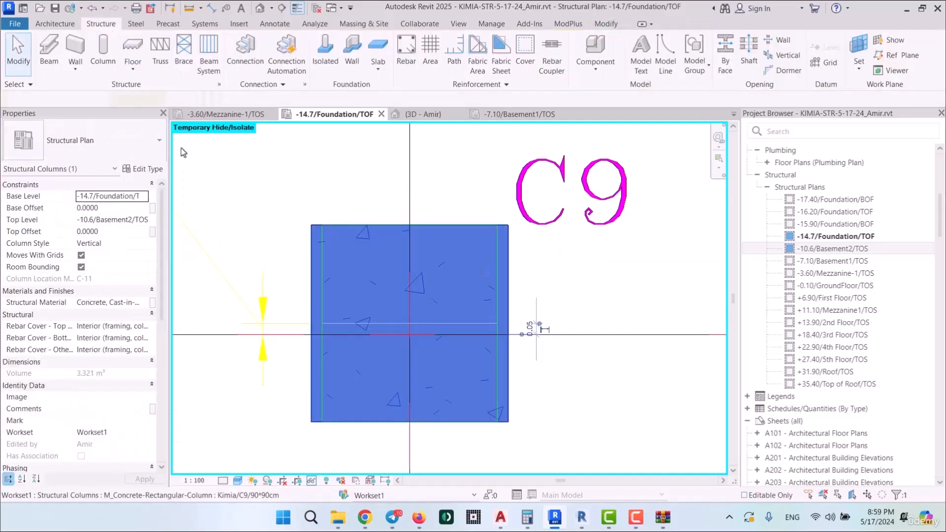
pyautogui.click(149, 169)
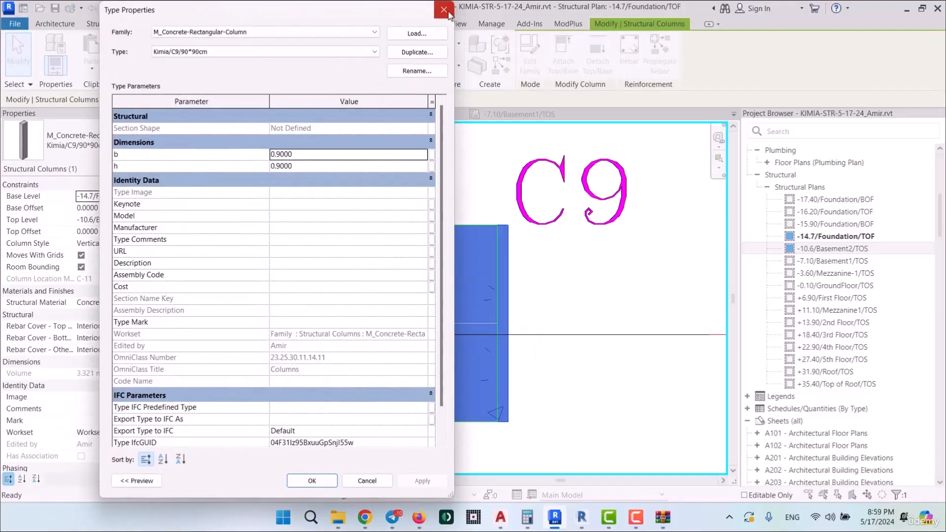
pyautogui.click(452, 10)
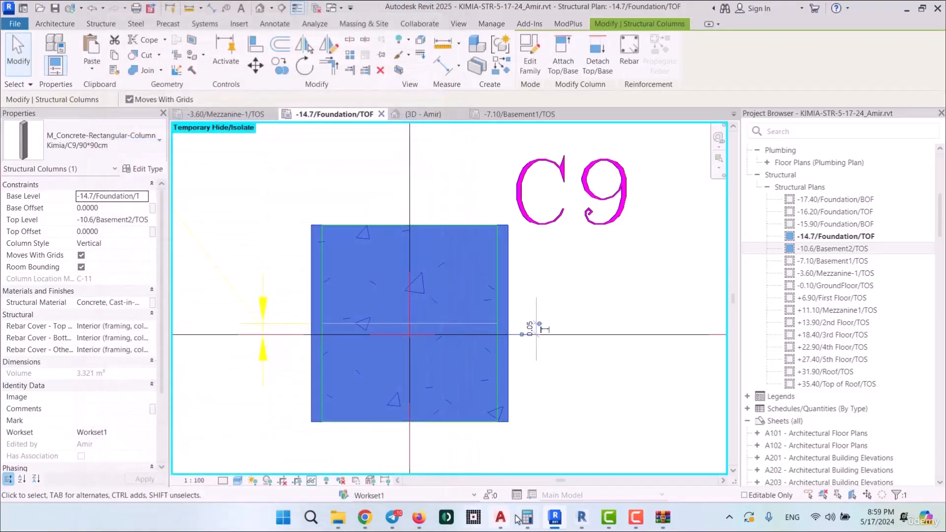
# Step: Check the C9 column's section size in the AutoCAD structure drawing's column details, then return to the Revit foundation plan
pyautogui.moveTo(510, 524)
pyautogui.click(445, 452)
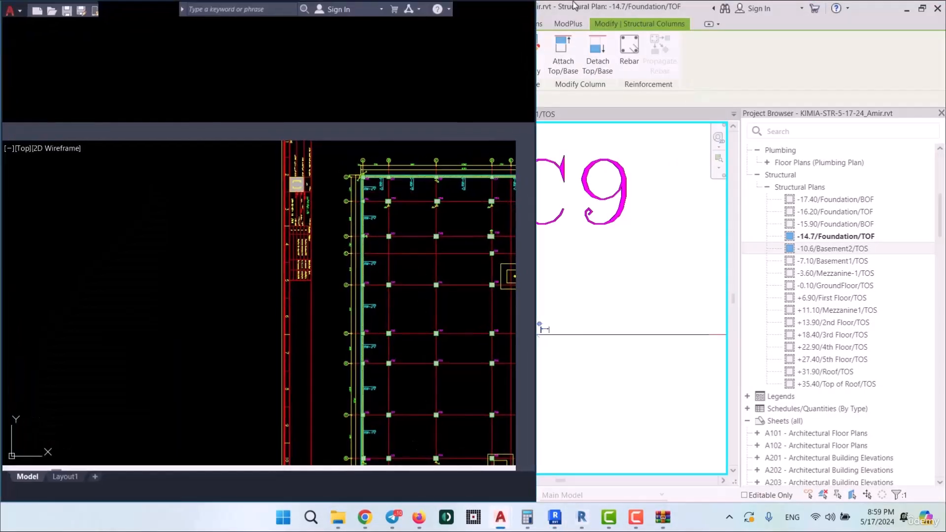
pyautogui.click(519, 8)
pyautogui.scroll(-5, 471, 340)
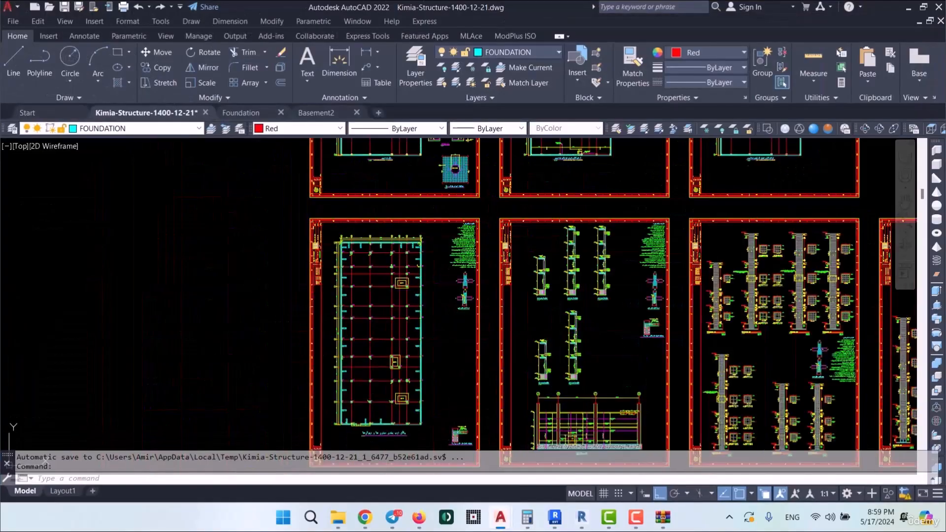
pyautogui.moveTo(569, 361); pyautogui.dragTo(483, 342, button='middle')
pyautogui.scroll(5, 493, 351)
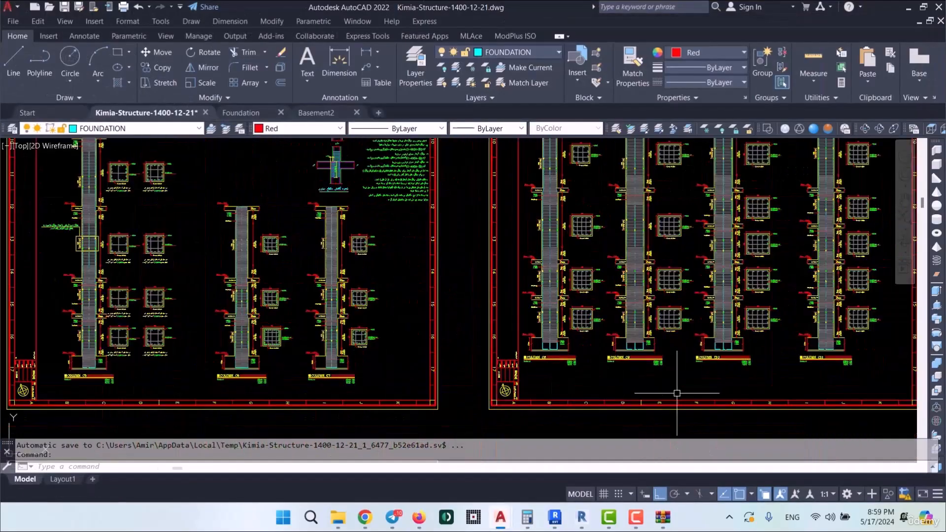
pyautogui.moveTo(744, 358); pyautogui.dragTo(634, 435, button='middle')
pyautogui.scroll(8, 483, 363)
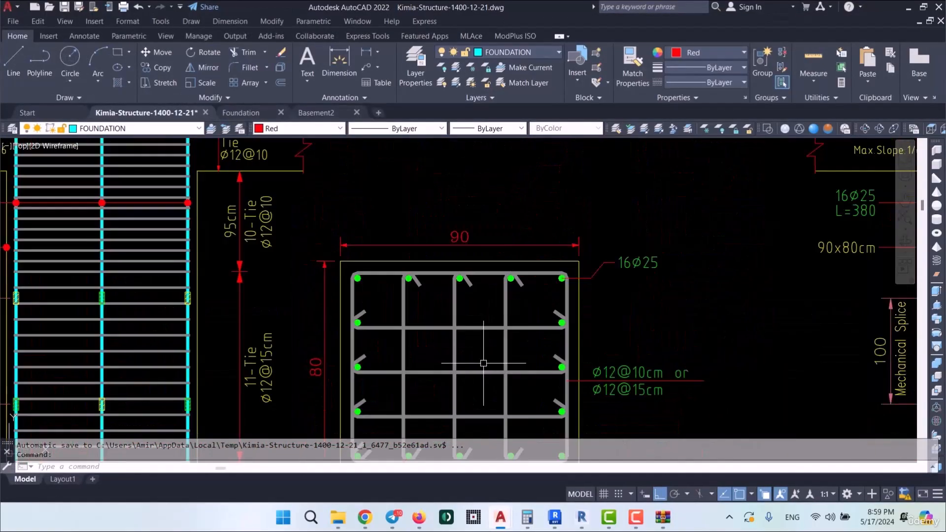
pyautogui.scroll(-5, 417, 306)
pyautogui.moveTo(441, 222); pyautogui.dragTo(421, 287, button='middle')
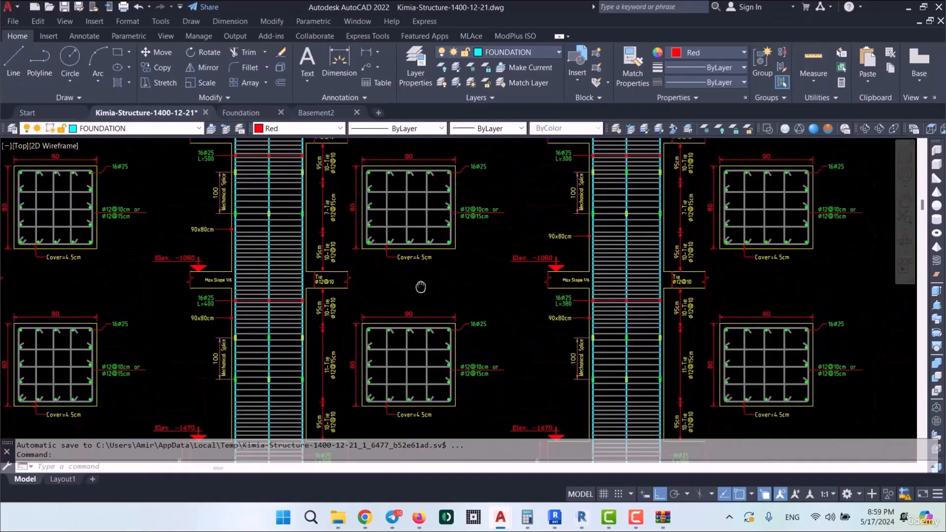
pyautogui.click(920, 9)
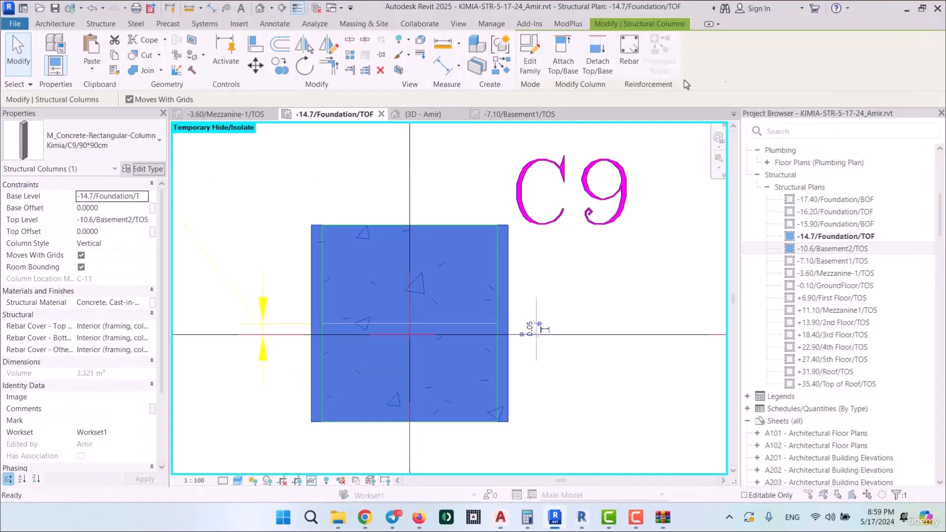
# Step: Redefine the placed C9 column's type as Kimia/C9/90*80cm with h at 80 cm, and rotate the column a quarter turn to fit its outline
pyautogui.click(417, 52)
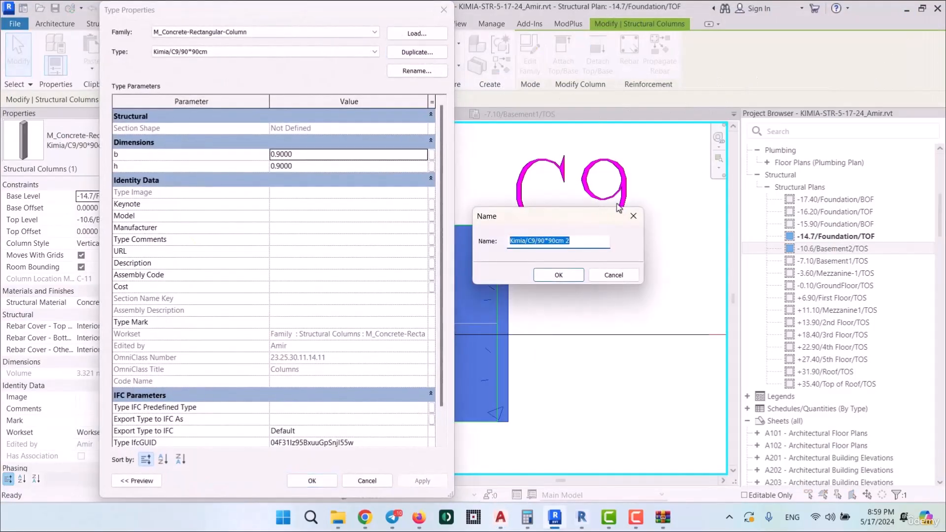
pyautogui.press('Escape')
pyautogui.click(417, 71)
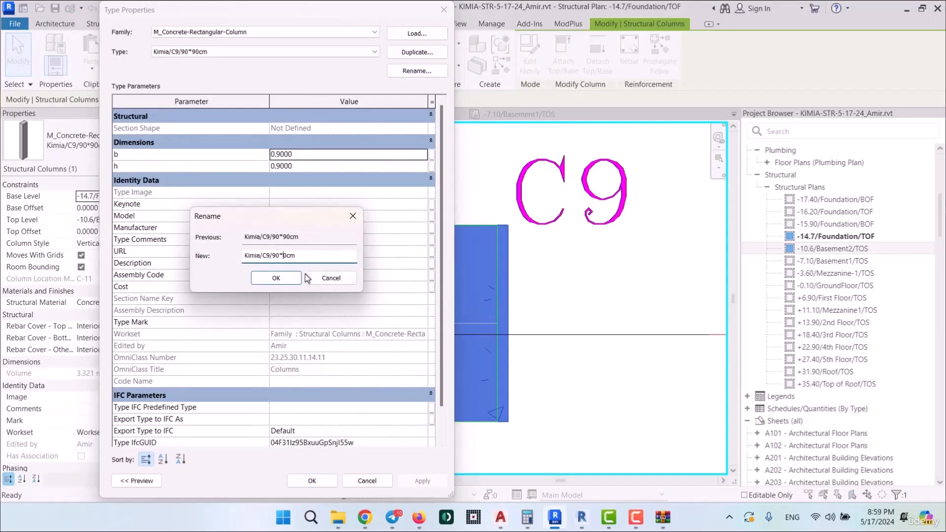
pyautogui.click(279, 280)
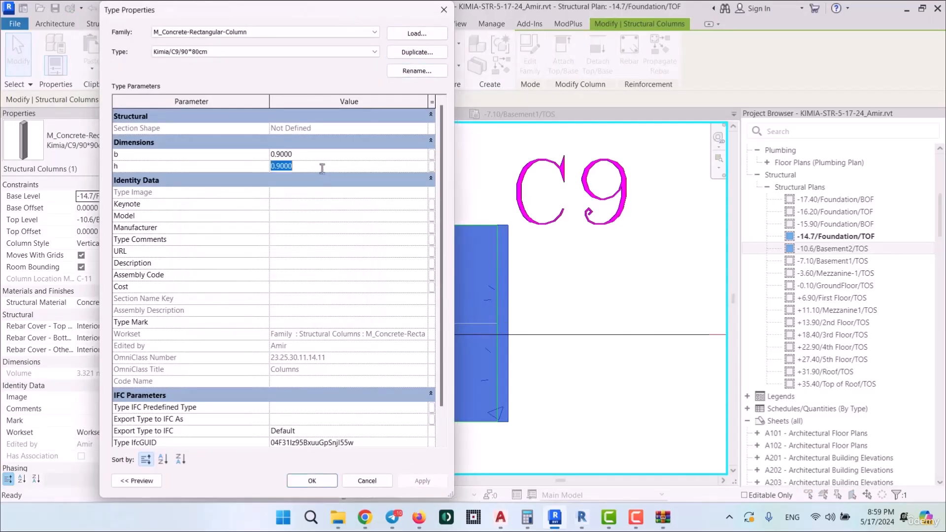
pyautogui.click(303, 481)
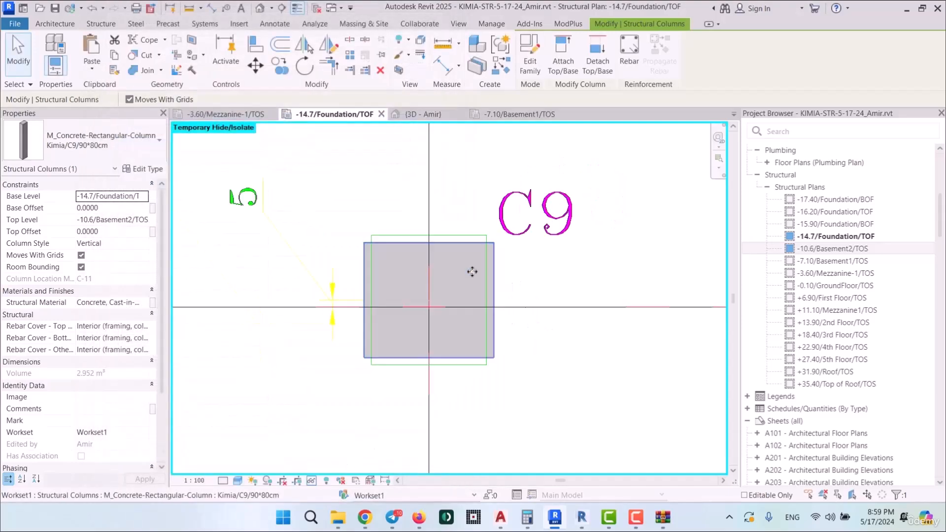
pyautogui.scroll(-2, 359, 224)
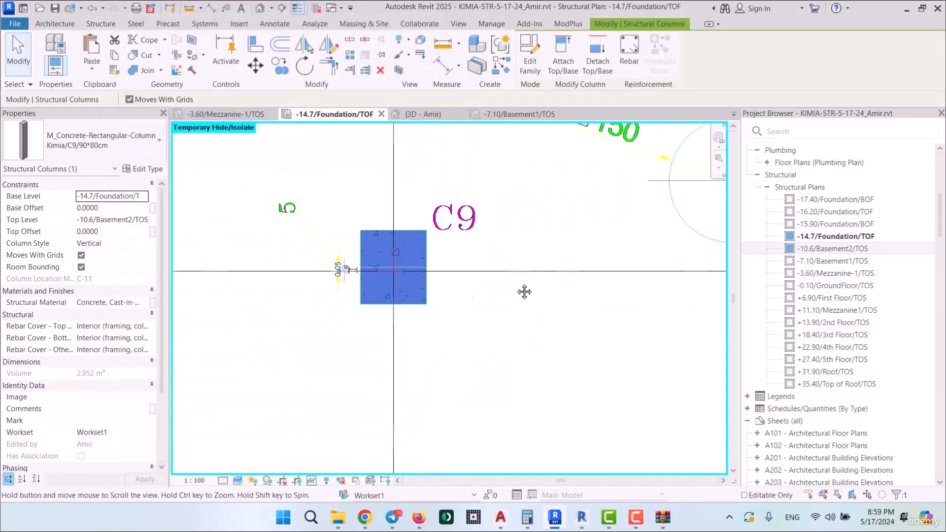
# Step: Start structural column placement with the type Kimia/C10/90*80cm at the C10 outline on grid 11
pyautogui.moveTo(524, 291); pyautogui.dragTo(336, 303, button='middle')
pyautogui.scroll(-3, 404, 260)
pyautogui.moveTo(538, 319); pyautogui.dragTo(244, 361, button='middle')
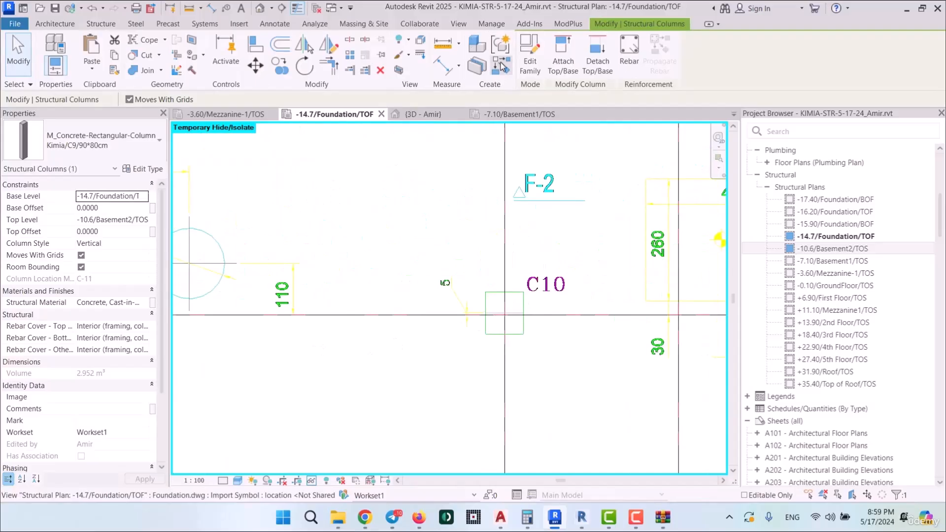
pyautogui.scroll(-5, 266, 311)
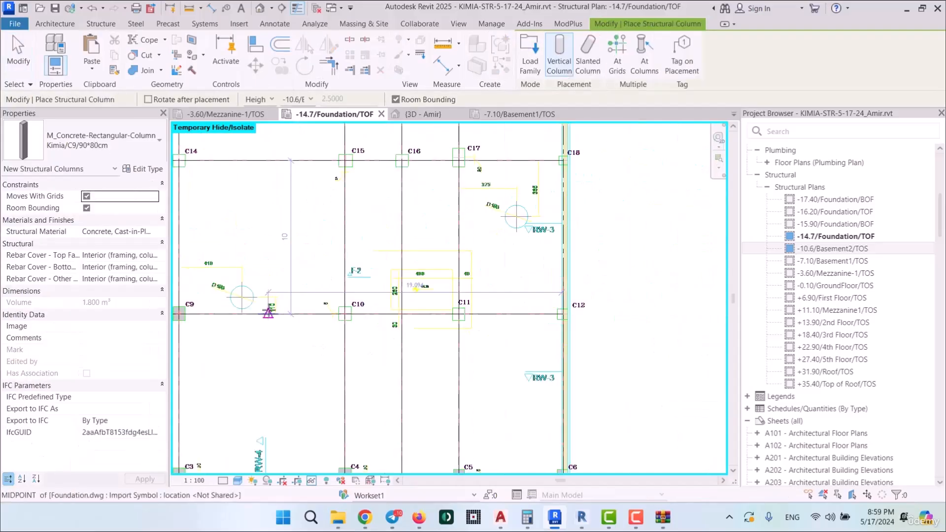
pyautogui.moveTo(363, 262); pyautogui.dragTo(376, 321, button='middle')
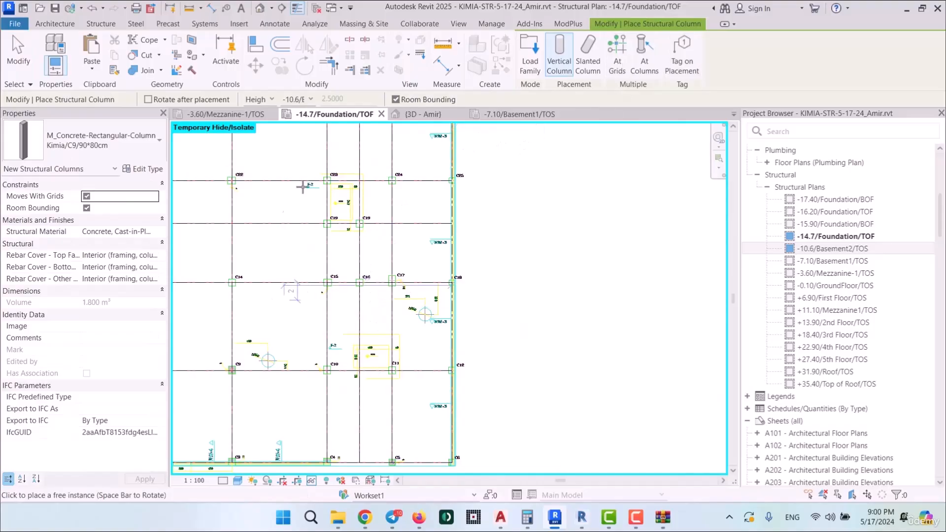
pyautogui.scroll(2, 360, 228)
pyautogui.moveTo(245, 232); pyautogui.dragTo(408, 279, button='middle')
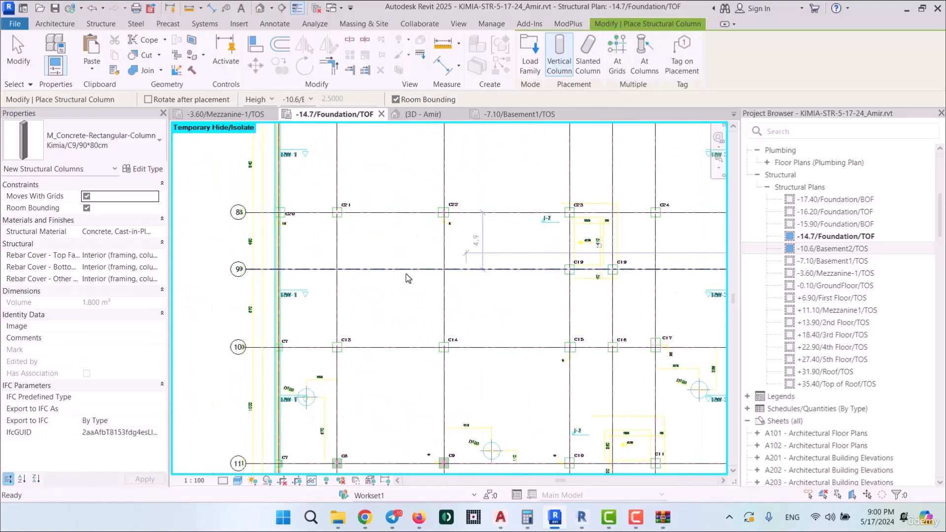
pyautogui.moveTo(327, 298); pyautogui.dragTo(193, 113, button='middle')
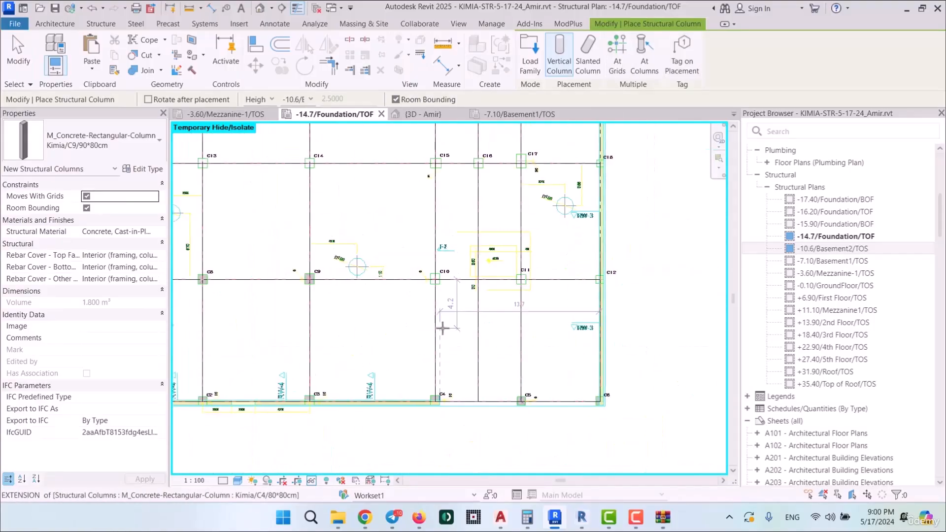
pyautogui.scroll(5, 433, 279)
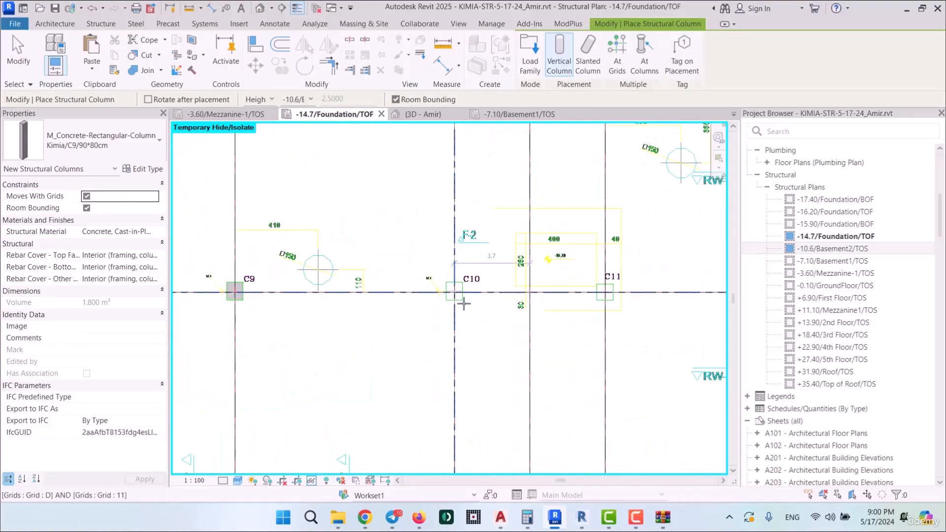
pyautogui.click(103, 145)
pyautogui.click(109, 202)
# Step: Try to place the Kimia/C10/90*80cm column at the centre of the C10 outline, slightly off grid 11
pyautogui.scroll(3, 443, 276)
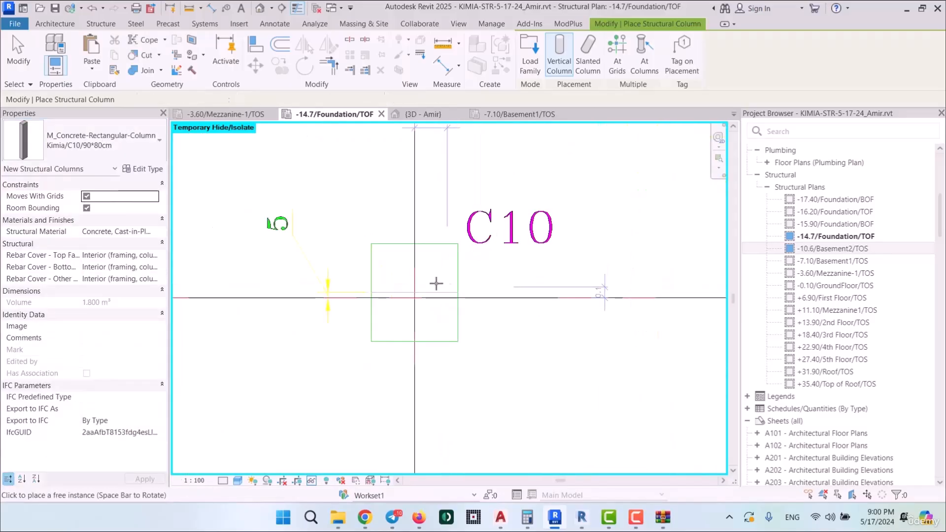
pyautogui.scroll(2, 437, 283)
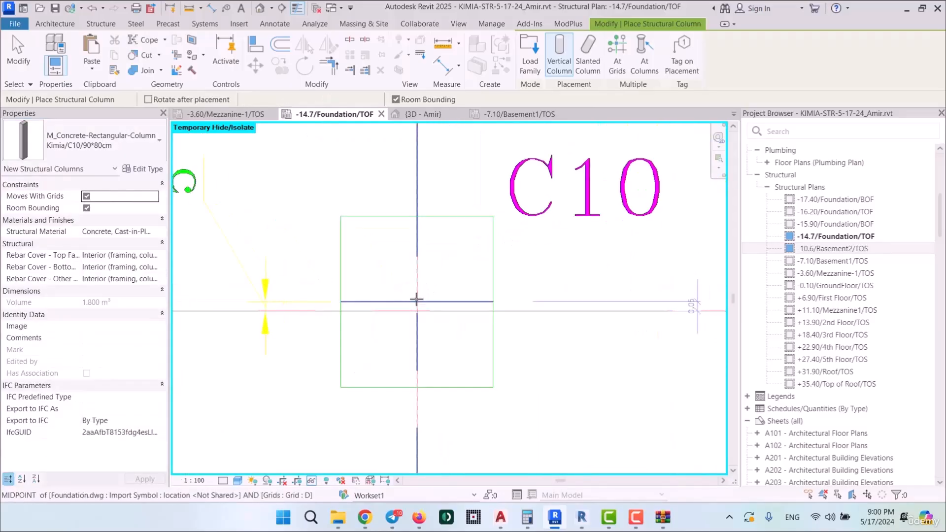
pyautogui.click(417, 300)
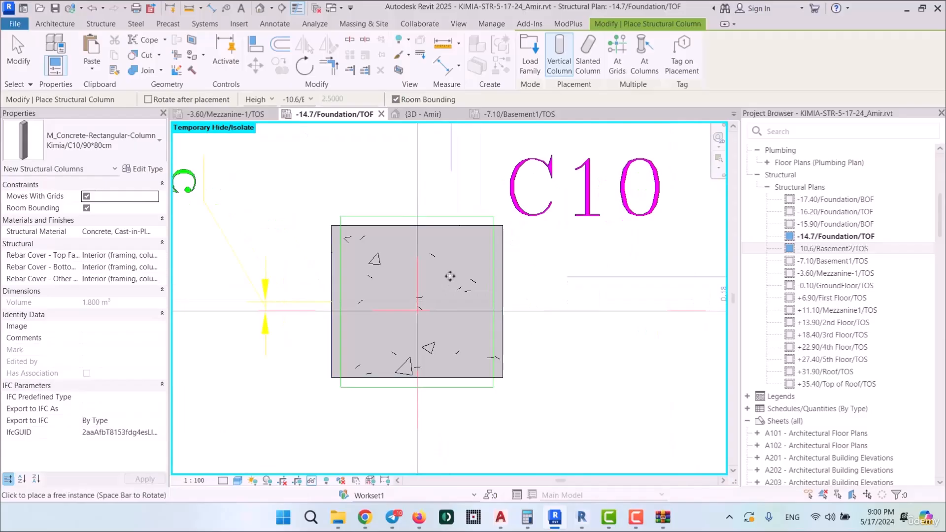
pyautogui.hotkey('ctrl', 'z')
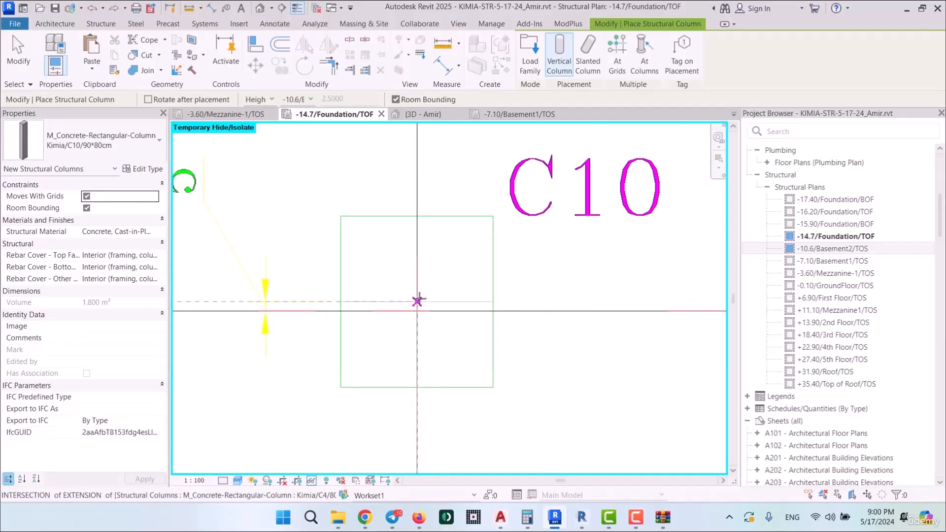
pyautogui.scroll(2, 418, 299)
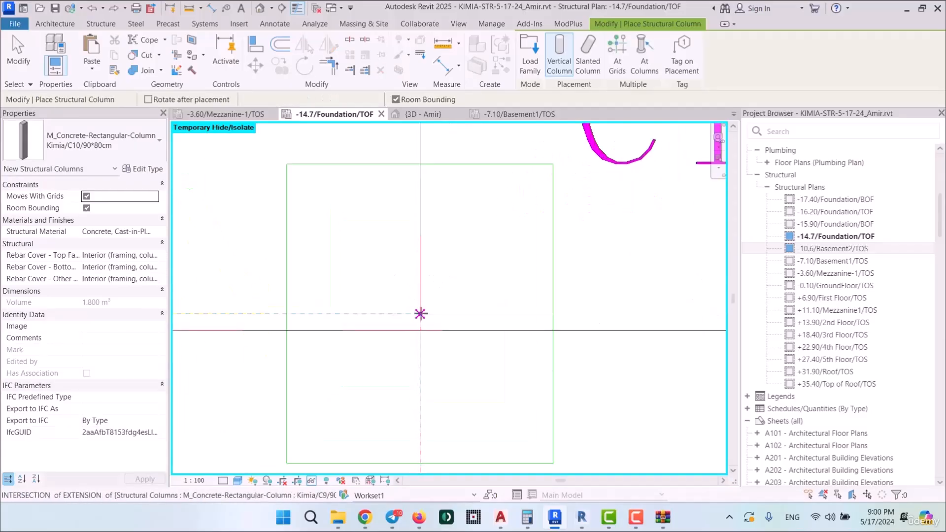
pyautogui.click(419, 314)
pyautogui.hotkey('ctrl', 'z')
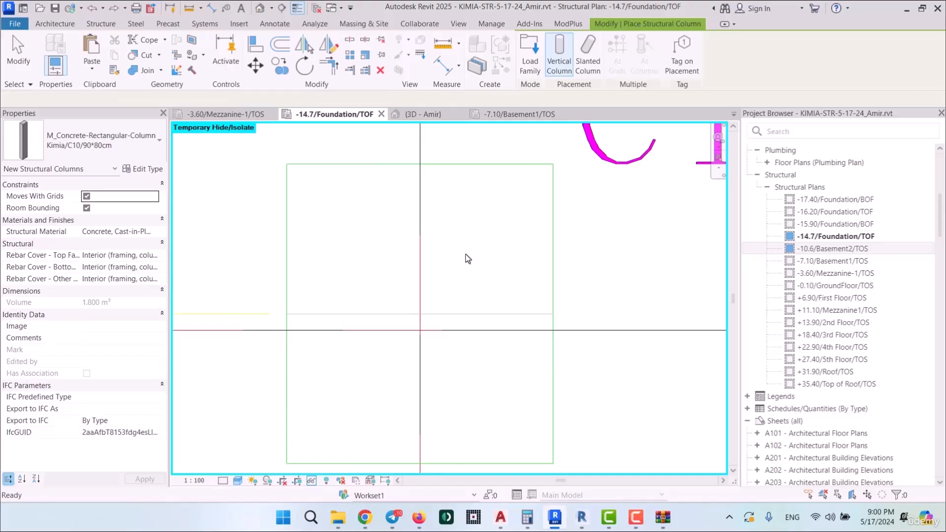
# Step: Place the Kimia/C10/90*80cm column, turned a quarter turn, at the C10 grid intersection and align its upper edge with the outline
pyautogui.click(421, 328)
pyautogui.scroll(-2, 422, 318)
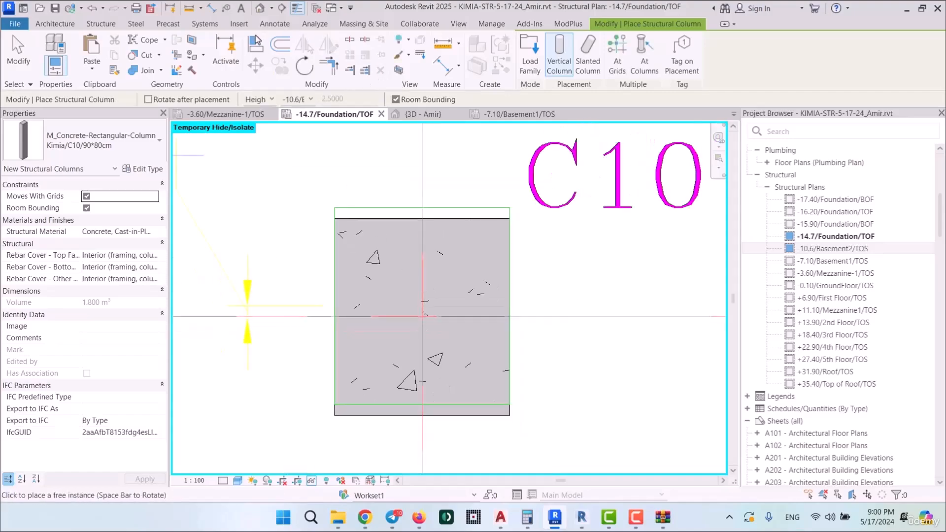
pyautogui.press('a')
pyautogui.press('l')
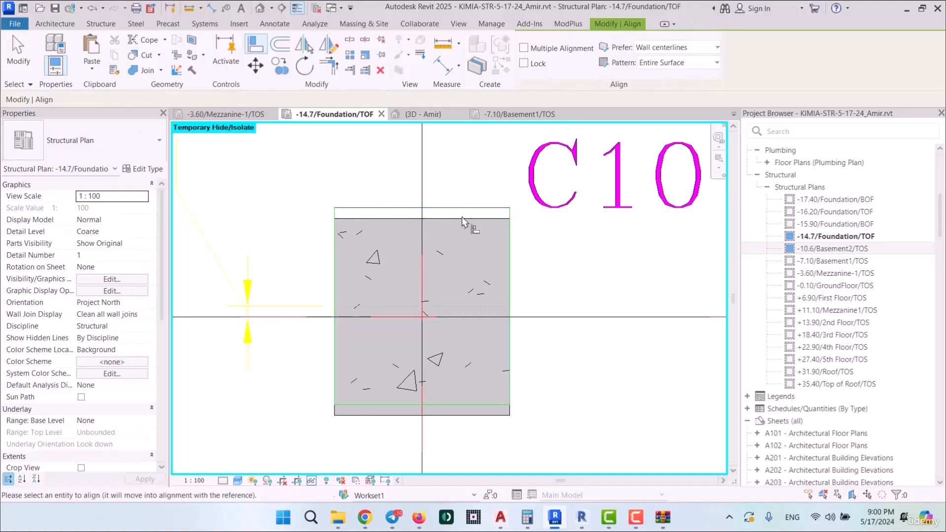
pyautogui.click(464, 218)
pyautogui.scroll(-4, 463, 221)
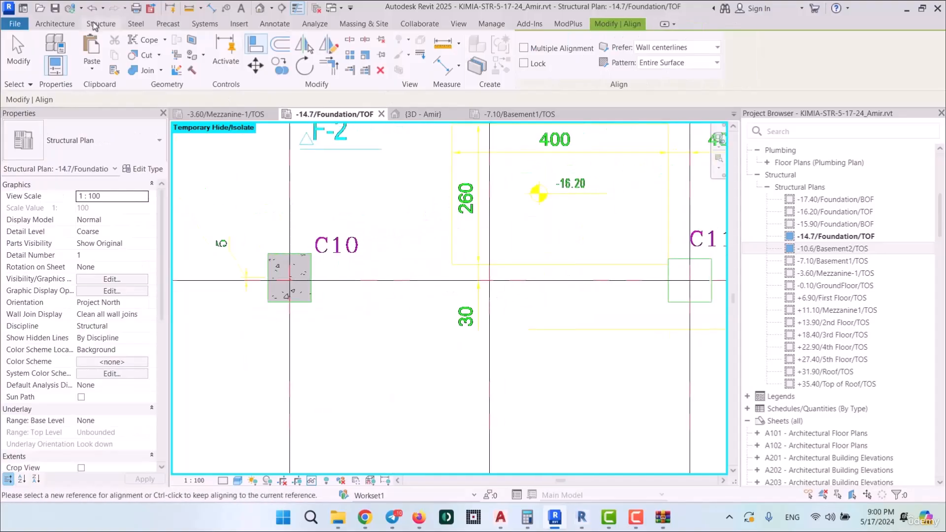
# Step: Place a Kimia/C11/80*80cm structural column on the intersection of grids E and 11 inside the C11 outline
pyautogui.click(100, 24)
pyautogui.click(101, 49)
pyautogui.moveTo(583, 285); pyautogui.dragTo(288, 283, button='middle')
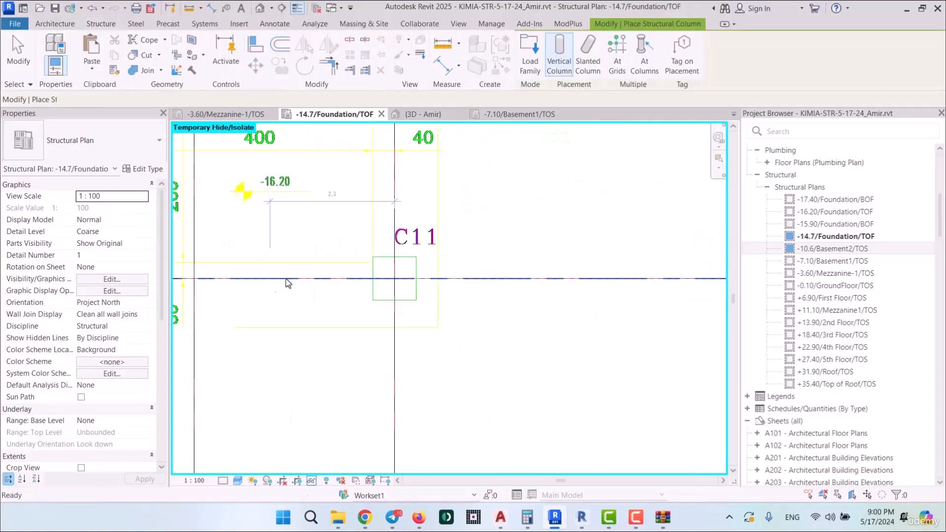
pyautogui.scroll(2, 427, 266)
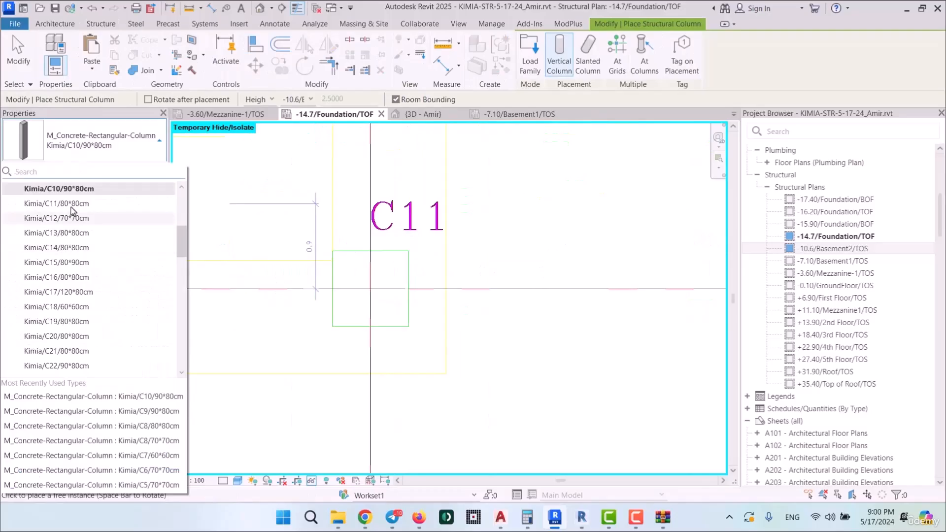
pyautogui.click(57, 203)
pyautogui.scroll(3, 372, 289)
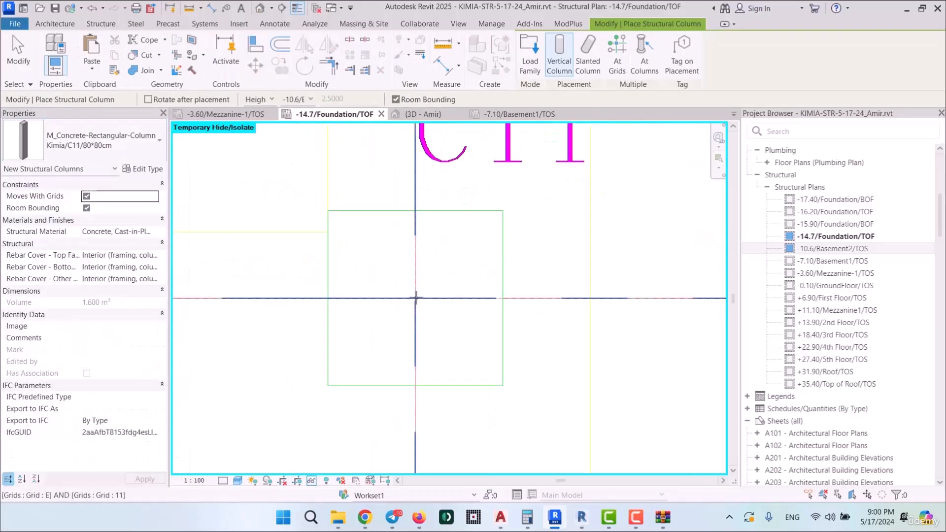
pyautogui.click(417, 299)
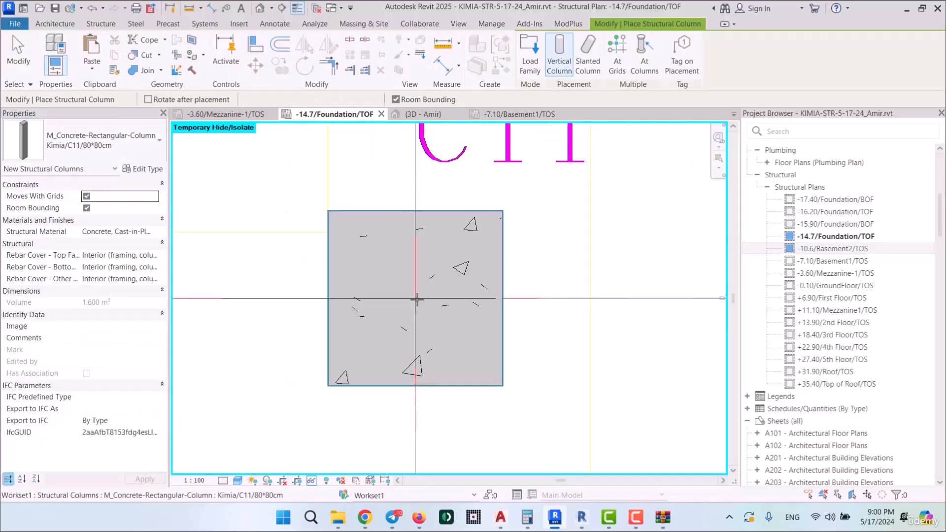
# Step: Place a Kimia/C12/70*70cm structural column at the centre of the C12 outline, against the retaining wall on grid 11
pyautogui.scroll(-7, 526, 363)
pyautogui.moveTo(629, 387); pyautogui.dragTo(456, 355, button='middle')
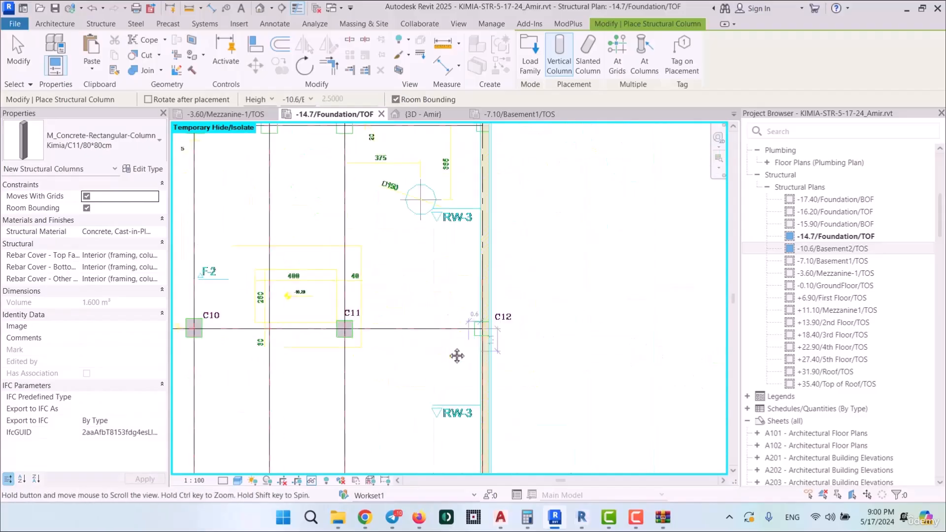
pyautogui.scroll(2, 508, 343)
pyautogui.scroll(3, 475, 328)
pyautogui.click(103, 141)
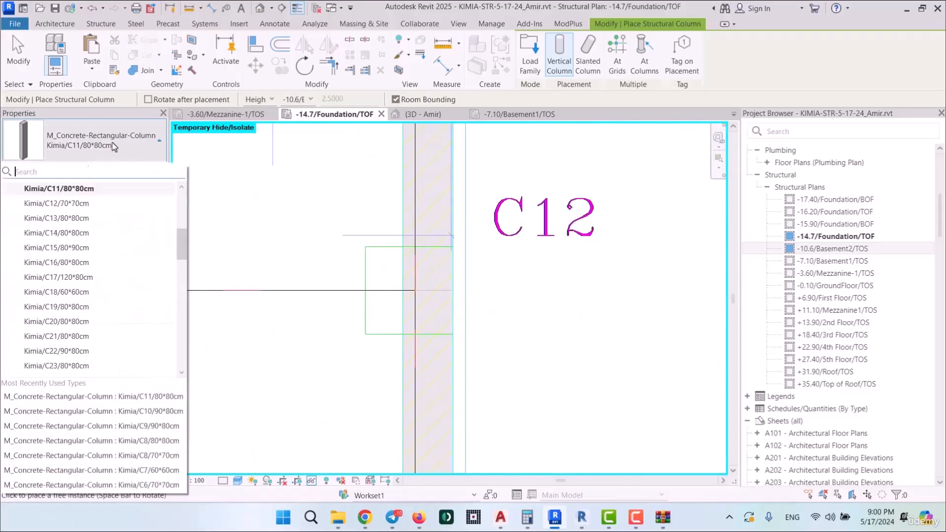
pyautogui.click(94, 203)
pyautogui.scroll(3, 407, 289)
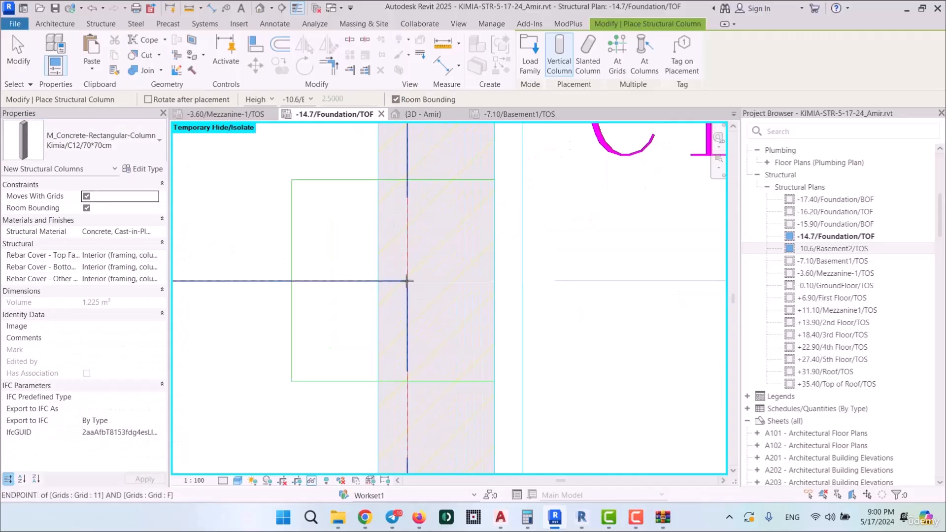
pyautogui.click(393, 282)
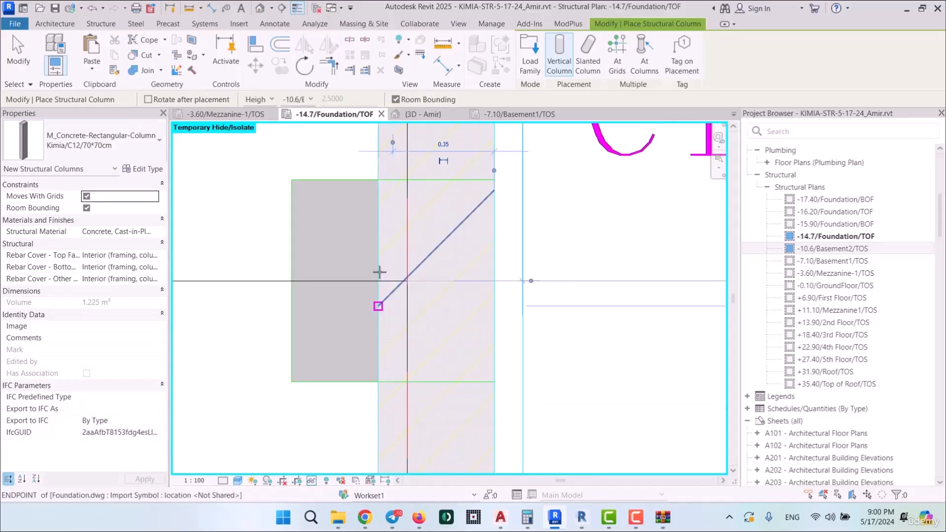
pyautogui.scroll(-7, 400, 278)
pyautogui.moveTo(226, 262); pyautogui.dragTo(692, 368, button='middle')
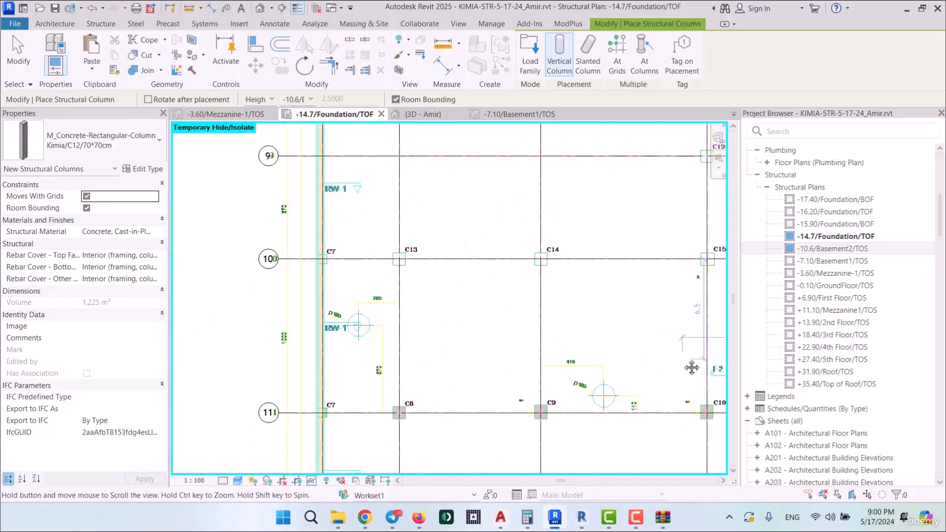
# Step: Place a Kimia/C7/60*60cm structural column in the C7 outline on grid 10, against the retaining wall
pyautogui.moveTo(385, 312); pyautogui.dragTo(413, 324, button='middle')
pyautogui.scroll(3, 342, 269)
pyautogui.moveTo(399, 402); pyautogui.dragTo(403, 358, button='middle')
pyautogui.scroll(3, 362, 222)
pyautogui.click(52, 133)
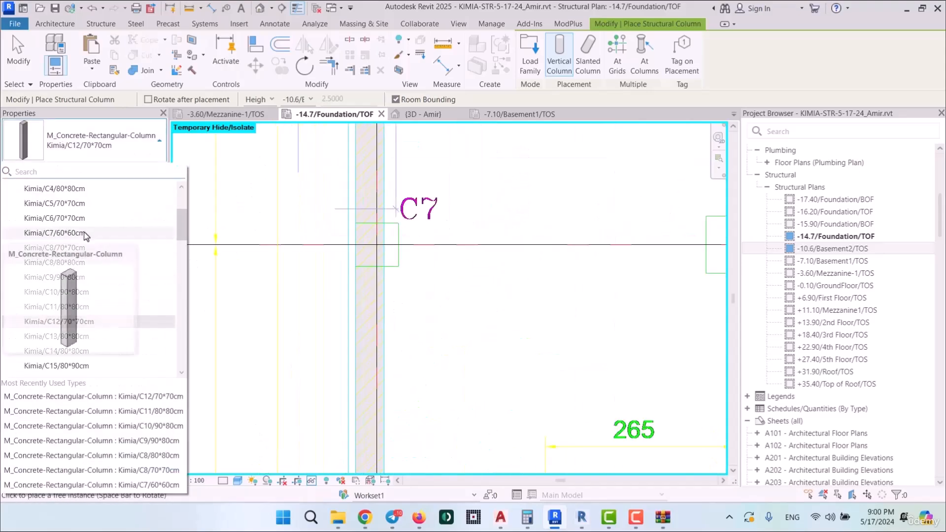
pyautogui.click(84, 232)
pyautogui.scroll(3, 340, 217)
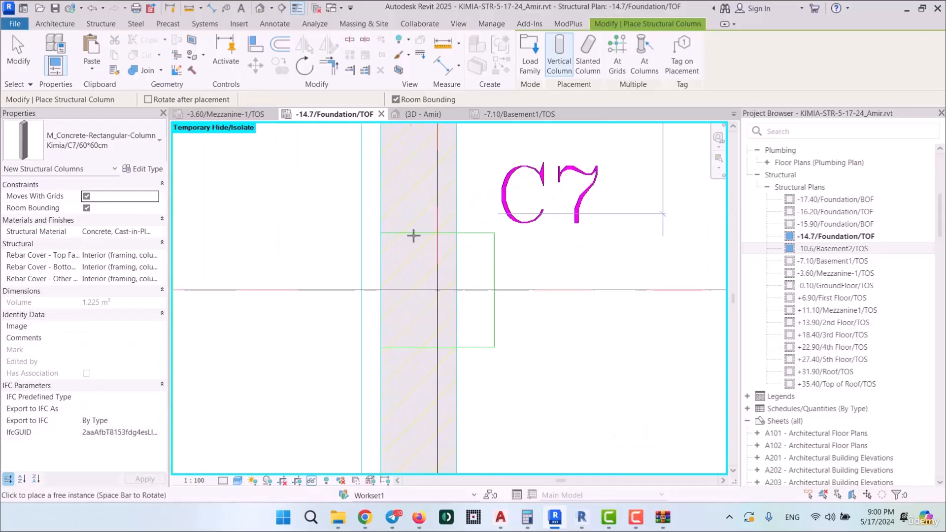
pyautogui.click(446, 296)
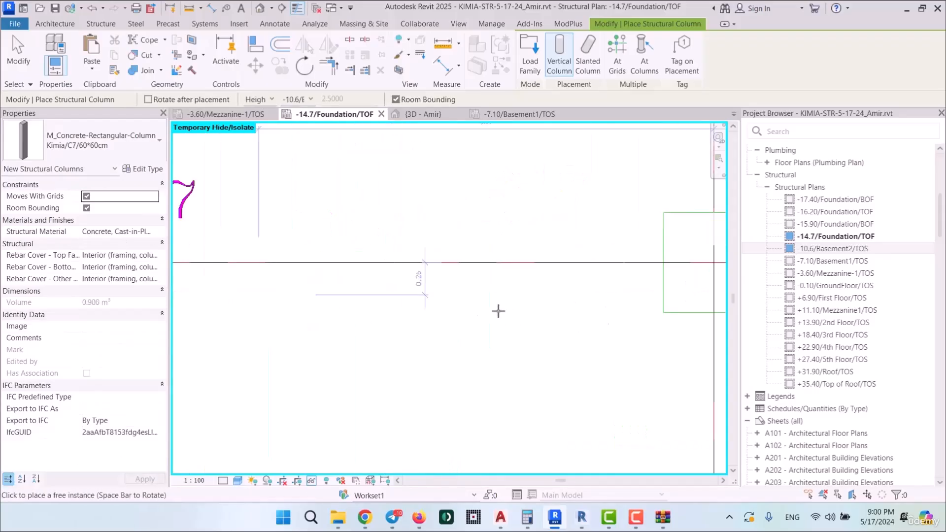
# Step: Place a Kimia/C13/80*80cm structural column on the intersection of grids B and 10 inside the C13 outline
pyautogui.click(98, 146)
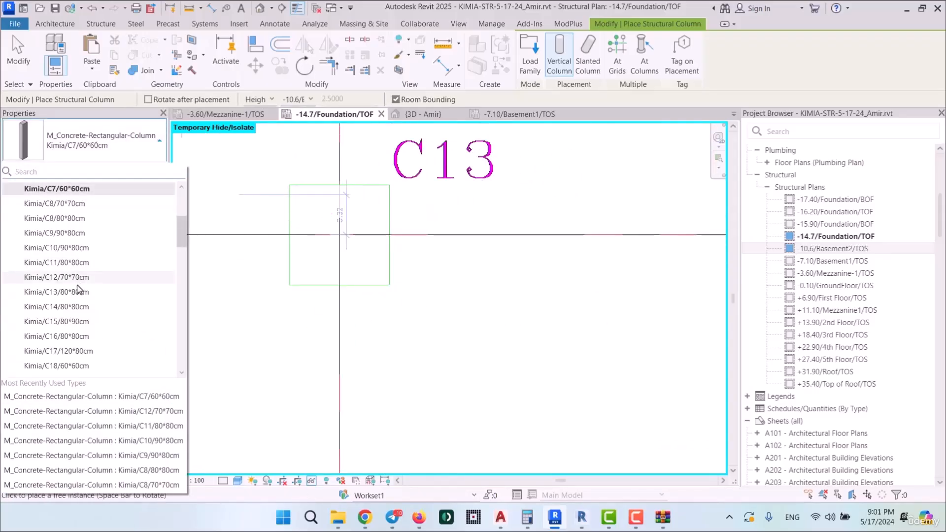
pyautogui.click(99, 292)
pyautogui.scroll(2, 328, 226)
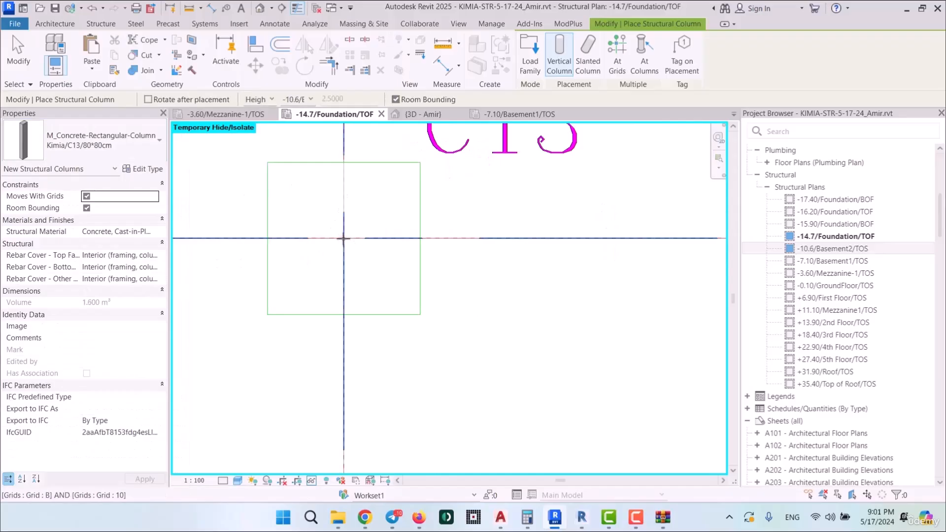
pyautogui.click(344, 238)
# Step: Place a Kimia/C14/80*80cm structural column on the intersection of grids C and 10 inside the C14 outline
pyautogui.scroll(-3, 247, 286)
pyautogui.moveTo(456, 294); pyautogui.dragTo(69, 292, button='middle')
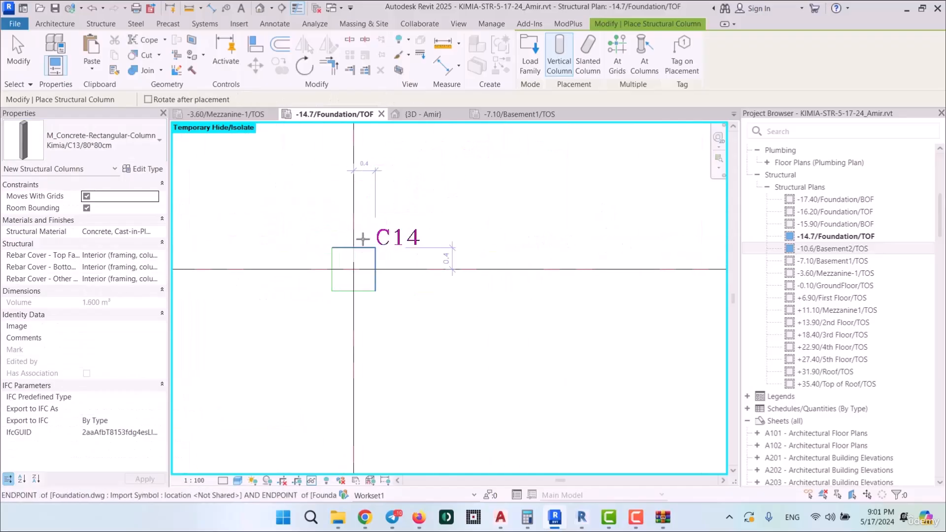
pyautogui.scroll(3, 363, 239)
pyautogui.click(93, 141)
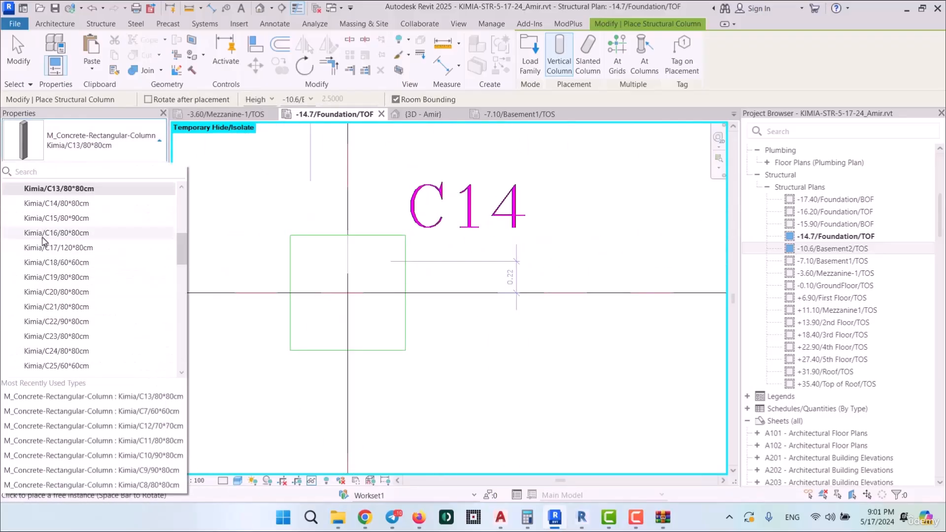
pyautogui.click(68, 206)
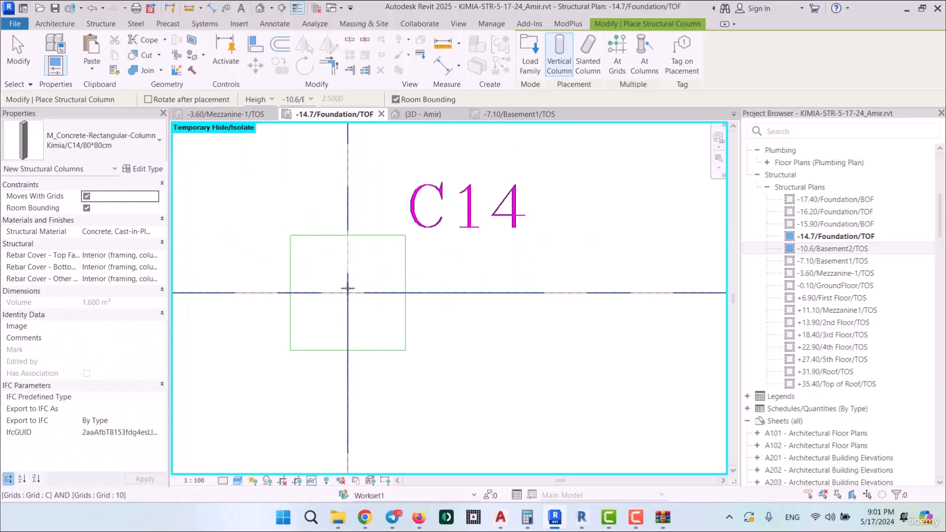
pyautogui.click(347, 293)
# Step: Place a Kimia/C15/80*90cm column at the centre of the C15 outline on grid 10 and give it a quarter turn to match the outline
pyautogui.scroll(-3, 306, 256)
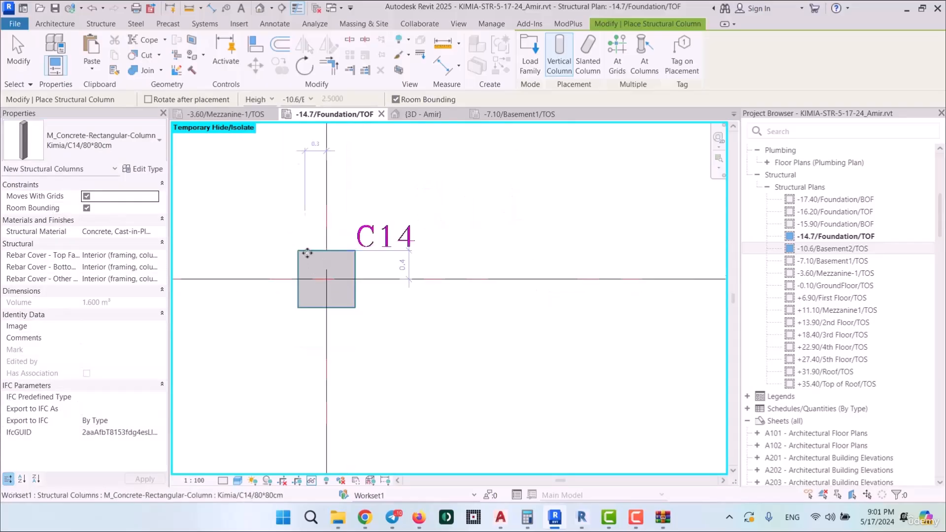
pyautogui.moveTo(498, 293); pyautogui.dragTo(289, 305, button='middle')
pyautogui.scroll(5, 479, 298)
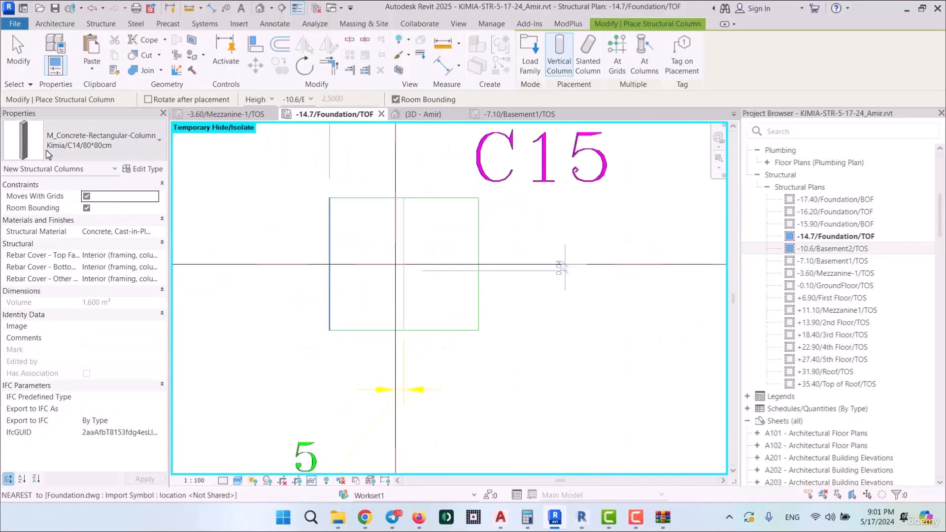
pyautogui.click(94, 143)
pyautogui.click(77, 209)
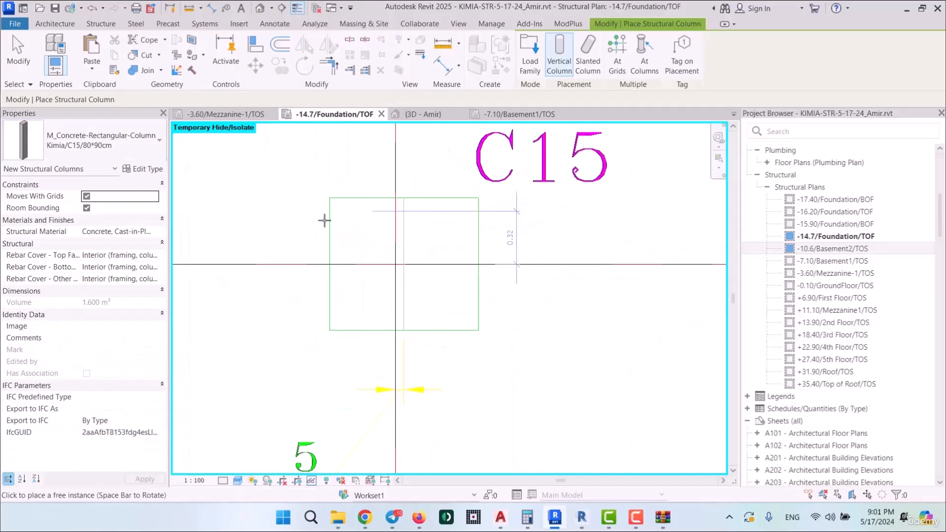
pyautogui.scroll(3, 399, 262)
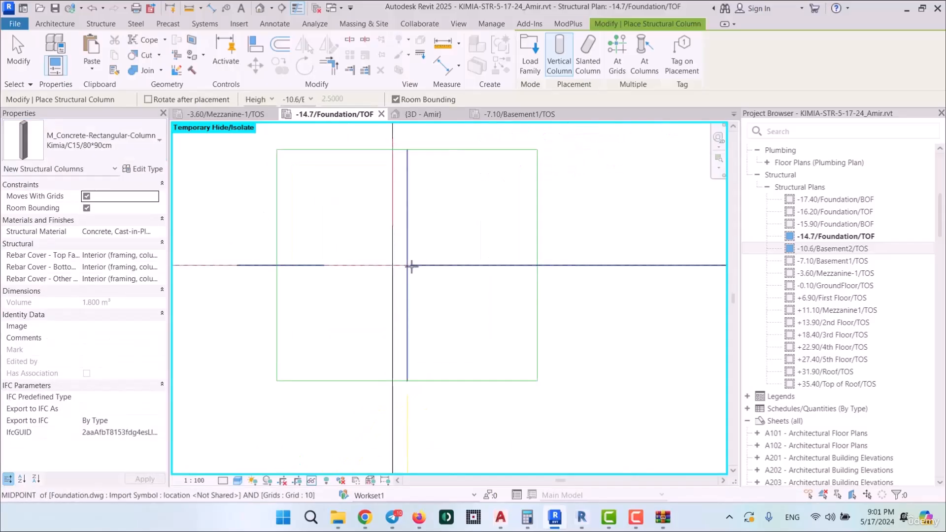
pyautogui.click(412, 266)
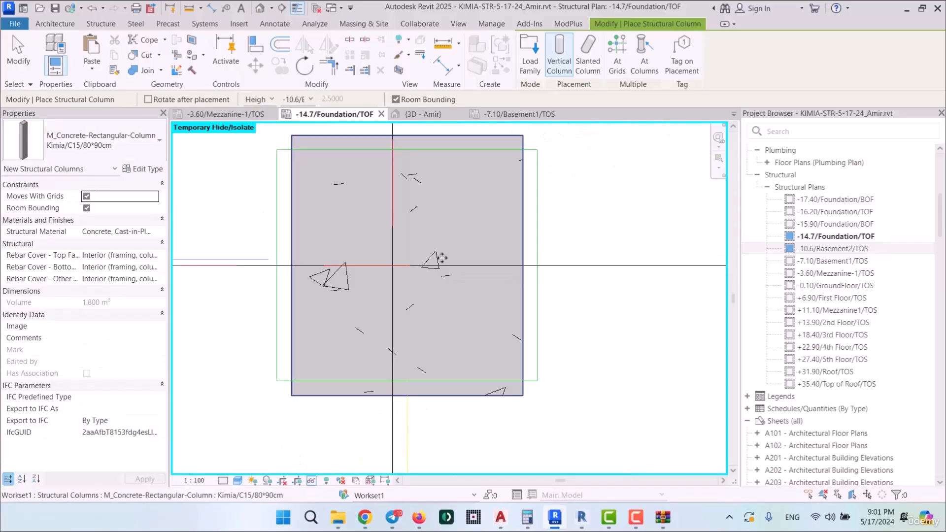
pyautogui.press('Escape')
pyautogui.click(442, 237)
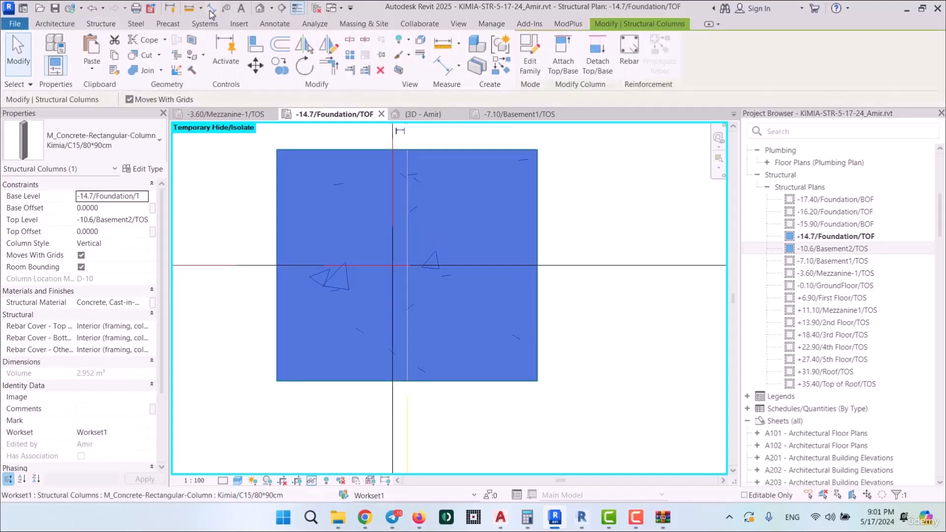
# Step: Place a Kimia/C16/80*80cm structural column on the intersection of grids D' and 10 inside the C16 outline
pyautogui.click(501, 44)
pyautogui.scroll(-5, 298, 319)
pyautogui.moveTo(525, 314); pyautogui.dragTo(353, 323, button='middle')
pyautogui.scroll(3, 481, 286)
pyautogui.click(52, 135)
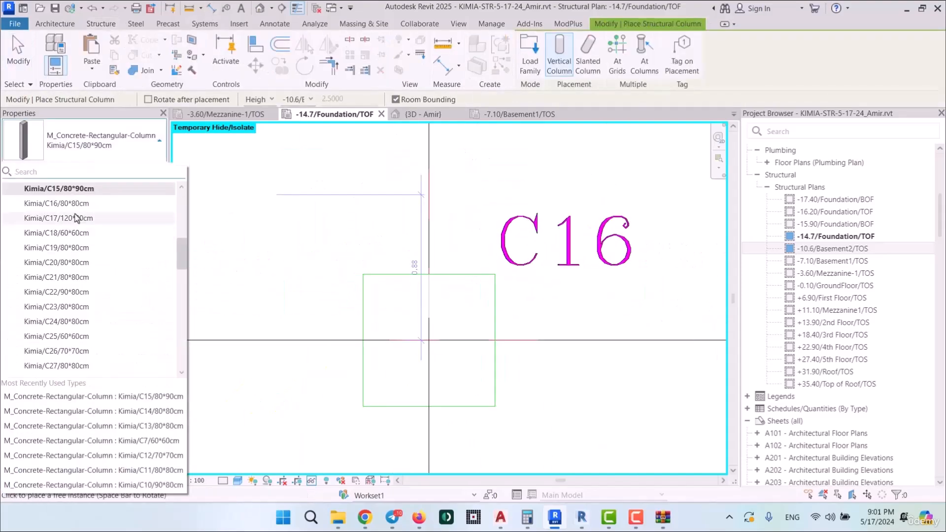
pyautogui.click(74, 203)
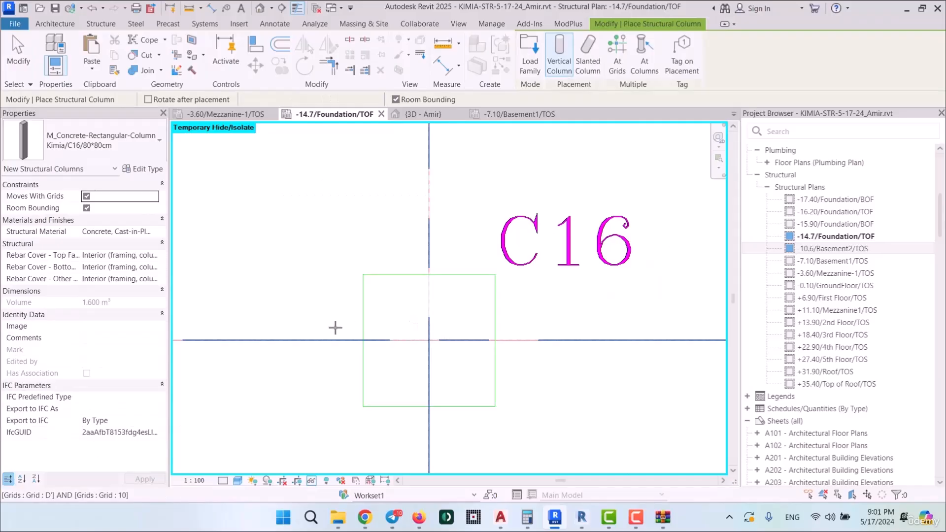
# Step: Place a Kimia/C17/120*80cm column at the centre of the C17 outline on grid E, oriented with its long side along the grid
pyautogui.scroll(-3, 617, 346)
pyautogui.moveTo(617, 347); pyautogui.dragTo(298, 295, button='middle')
pyautogui.scroll(2, 263, 256)
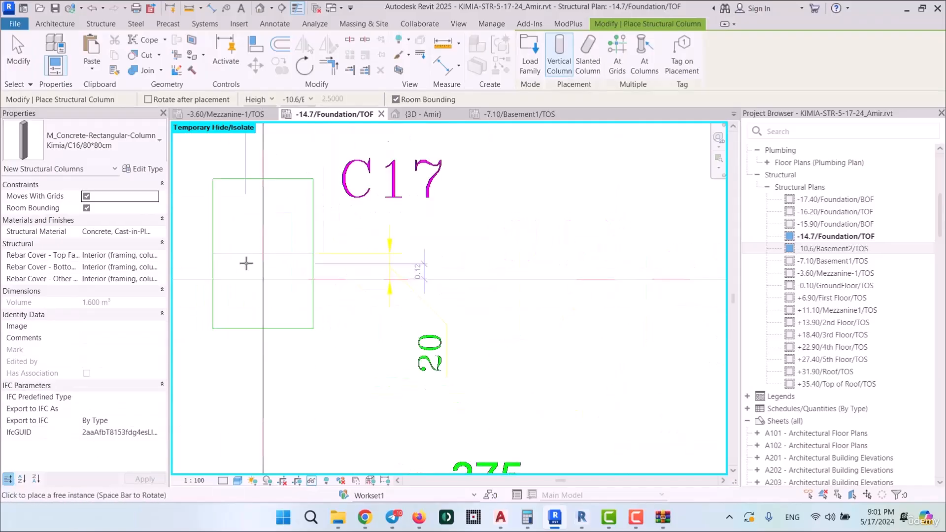
pyautogui.scroll(2, 247, 263)
pyautogui.click(95, 143)
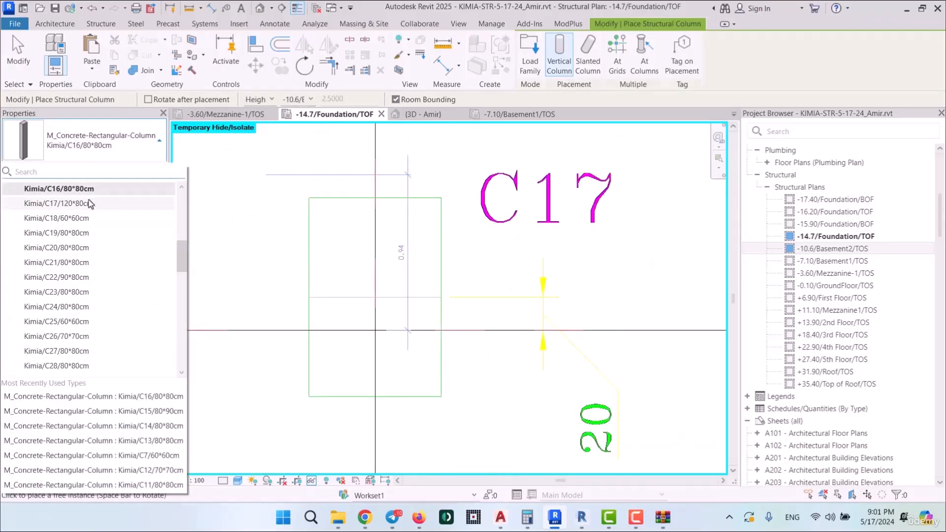
pyautogui.click(90, 204)
pyautogui.scroll(1, 372, 301)
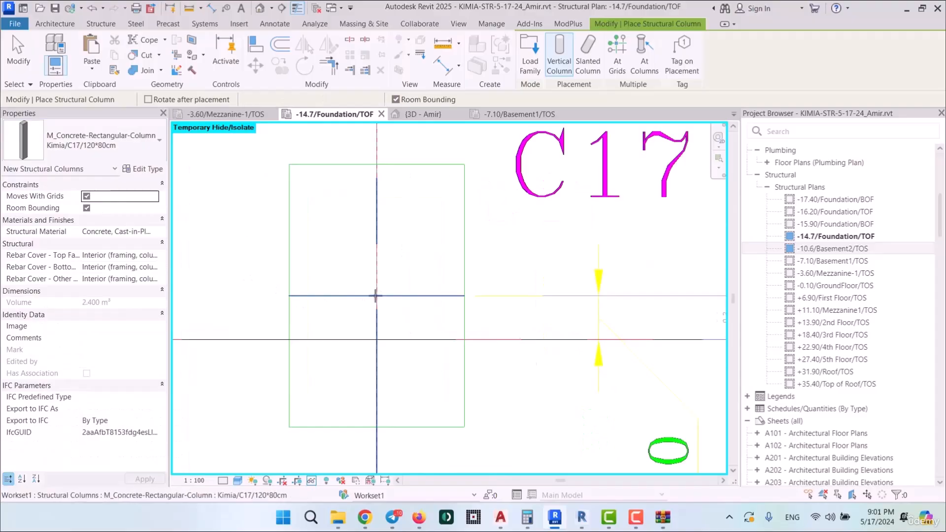
pyautogui.click(376, 295)
pyautogui.press('Escape')
pyautogui.press('Escape')
pyautogui.click(408, 277)
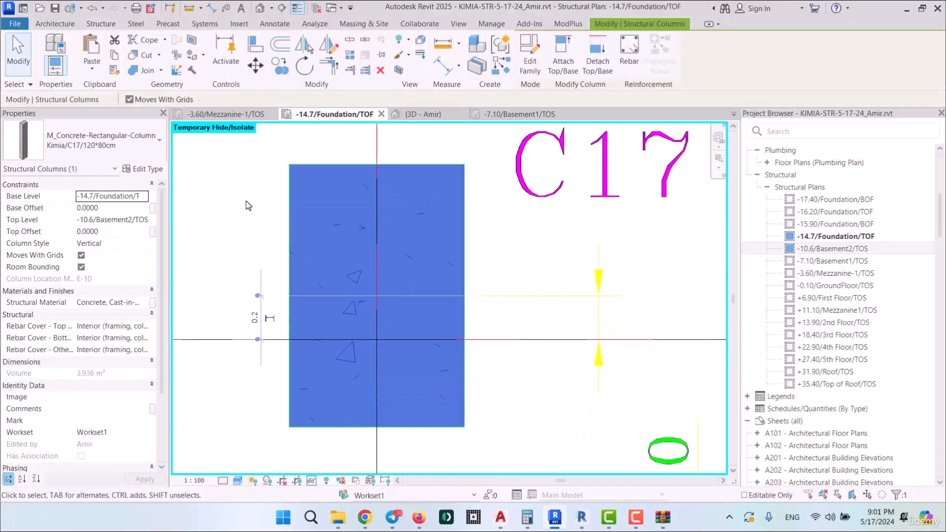
# Step: Place a Kimia/C18/60*60cm structural column in the C18 outline on grid 10, against the retaining wall
pyautogui.scroll(-3, 249, 210)
pyautogui.moveTo(690, 294); pyautogui.dragTo(370, 303, button='middle')
pyautogui.scroll(2, 407, 246)
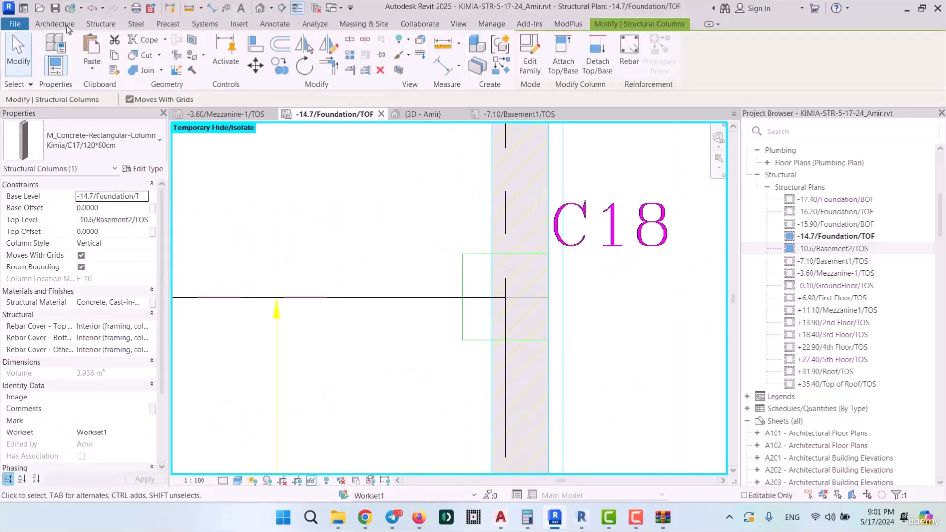
pyautogui.click(101, 23)
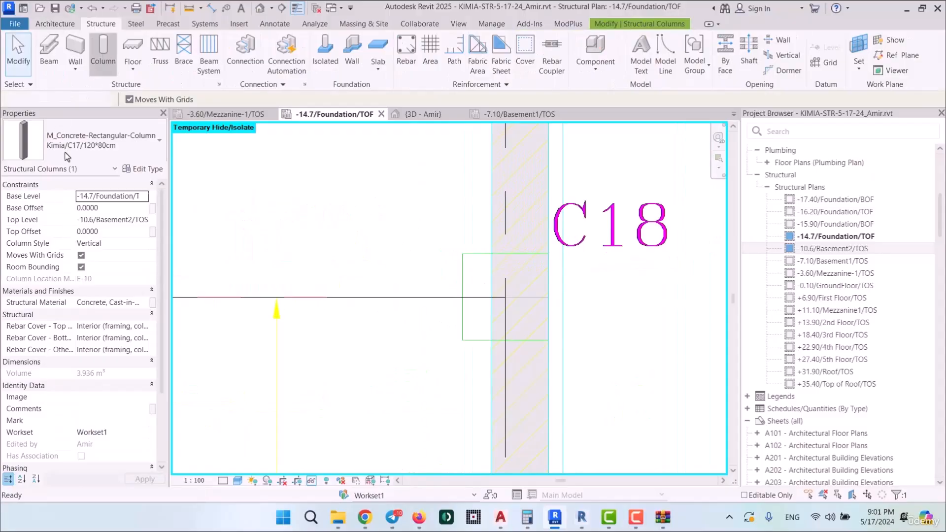
pyautogui.click(129, 142)
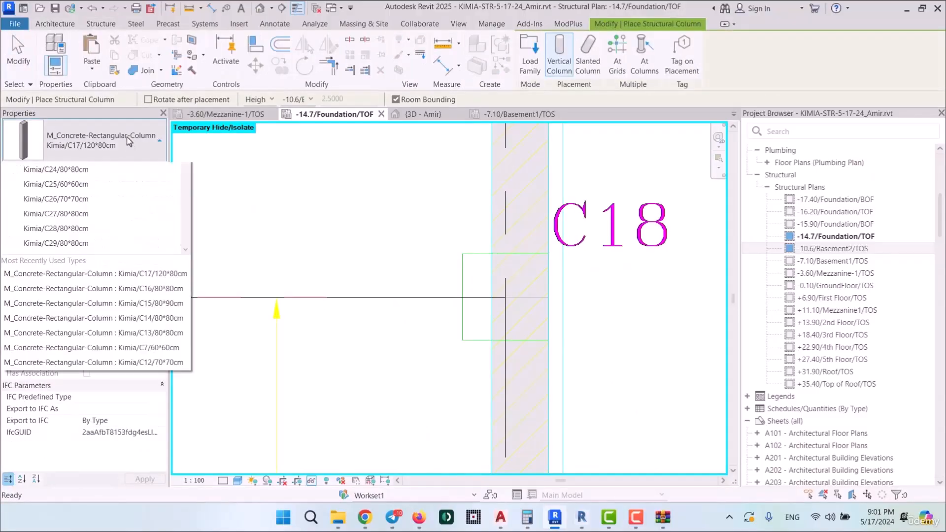
pyautogui.scroll(3, 99, 207)
pyautogui.click(55, 186)
pyautogui.scroll(2, 538, 294)
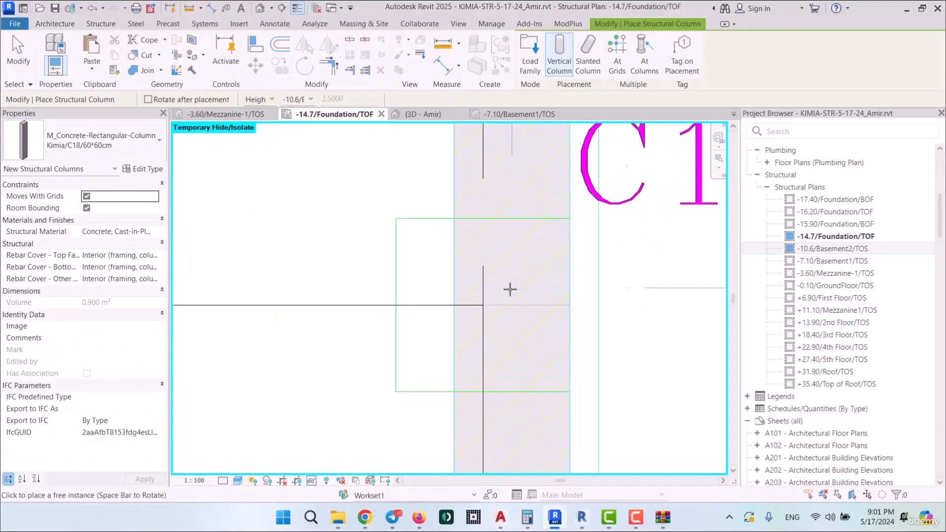
# Step: Place Kimia/C19/80*80cm structural columns at the grid intersections inside the two C19 outlines on grids D and D'
pyautogui.scroll(-6, 486, 305)
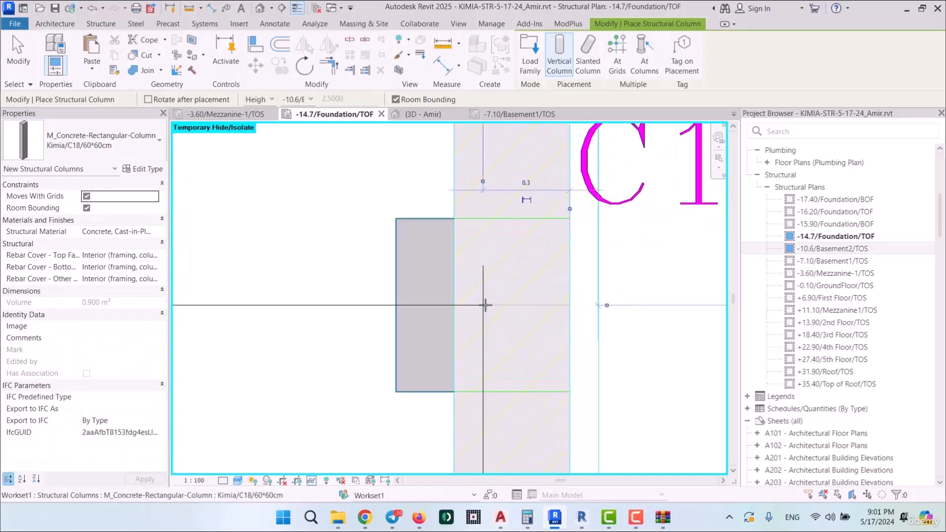
pyautogui.moveTo(428, 355); pyautogui.dragTo(485, 324, button='middle')
pyautogui.moveTo(609, 325); pyautogui.dragTo(353, 323, button='middle')
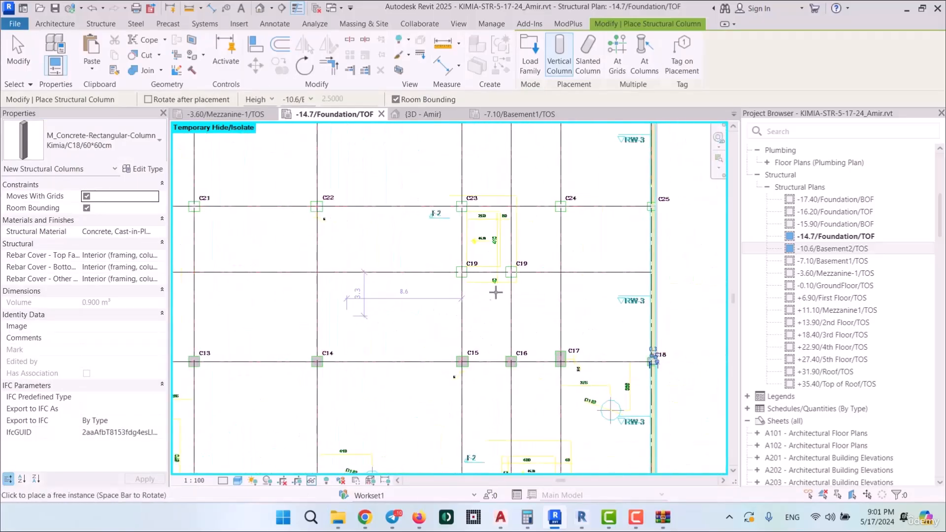
pyautogui.scroll(4, 497, 282)
pyautogui.click(98, 140)
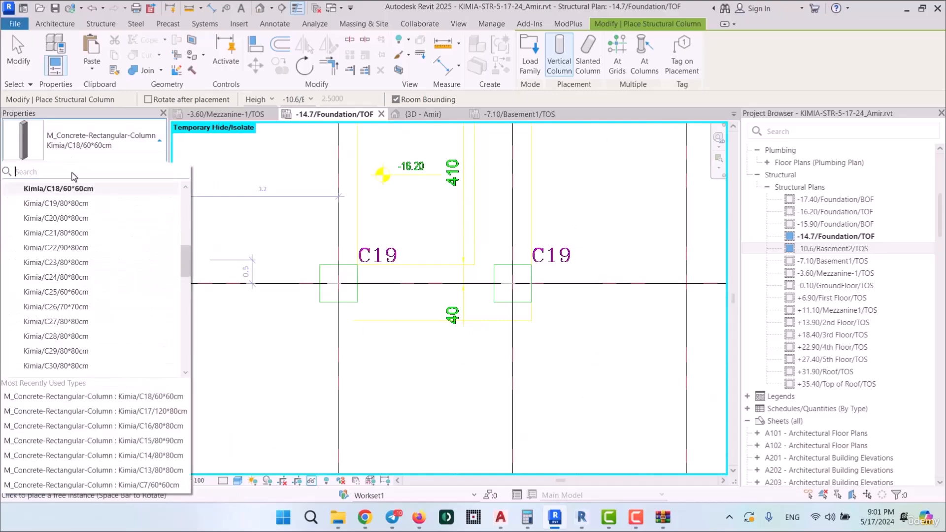
pyautogui.click(72, 204)
pyautogui.scroll(5, 315, 276)
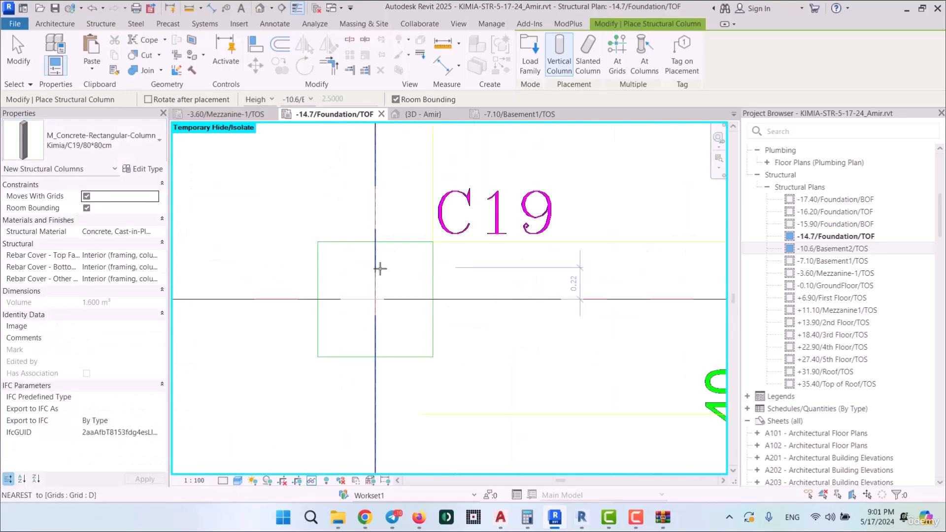
pyautogui.scroll(-2, 327, 295)
pyautogui.moveTo(532, 305); pyautogui.dragTo(251, 303, button='middle')
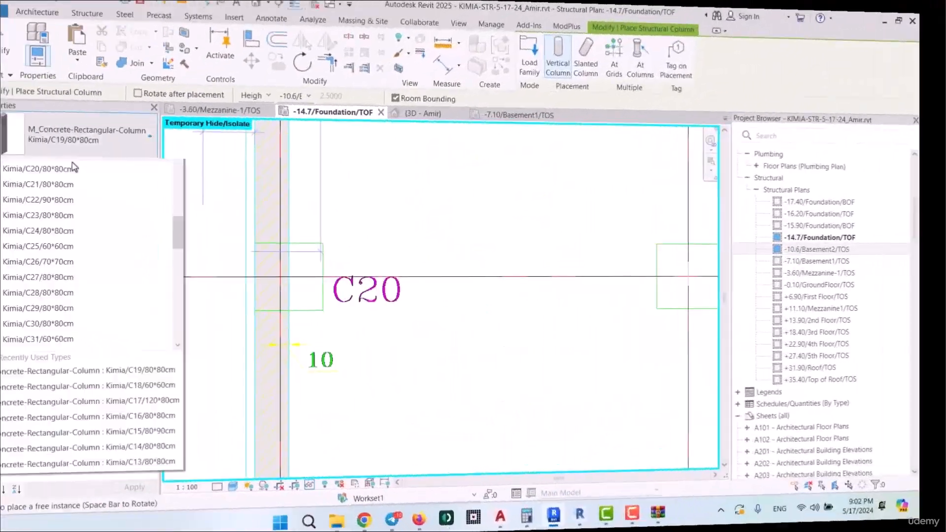
# Step: Continue placing the Kimia columns from the C20 outline onward, picking the Kimia/C22/90*80cm type at the C22 outline
pyautogui.click(59, 207)
pyautogui.scroll(-3, 374, 303)
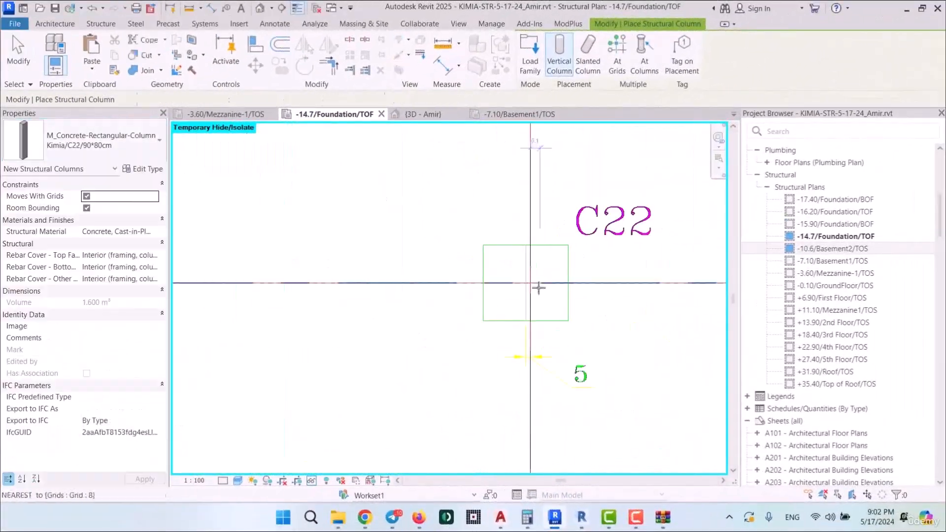
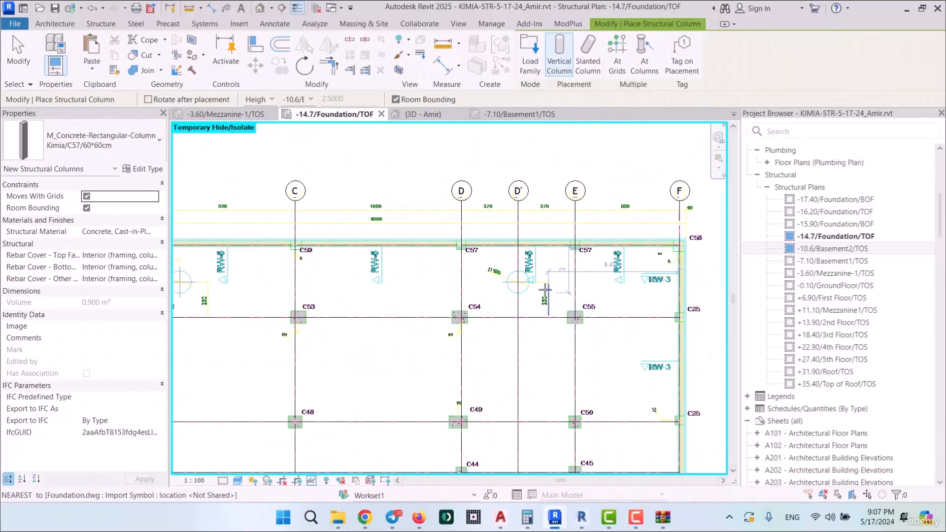
# Step: Stop placing columns, inspect the C59 outline on grid C, and switch to the Kimia-Structure-1400-12-21 drawing in AutoCAD, maximized, for the column details
pyautogui.press('Escape')
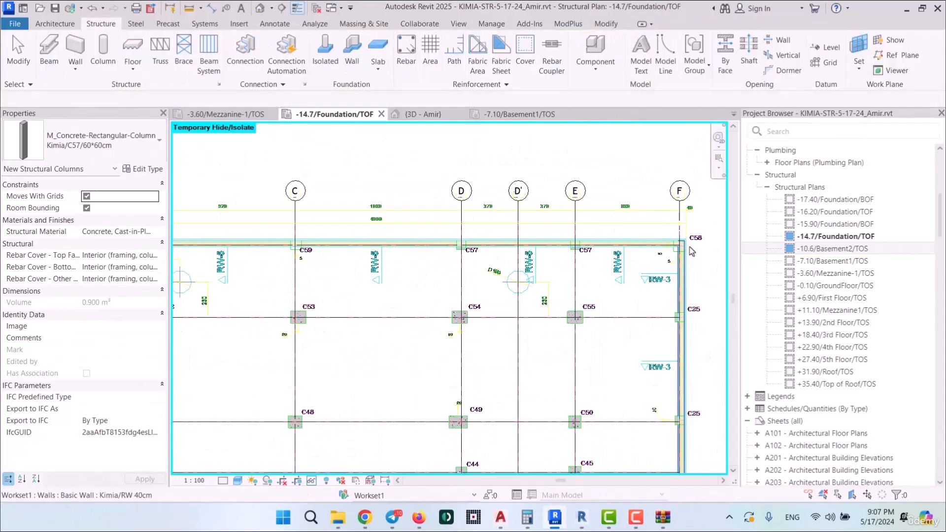
pyautogui.scroll(2, 691, 252)
pyautogui.scroll(-1, 690, 252)
pyautogui.moveTo(385, 264); pyautogui.dragTo(631, 288, button='middle')
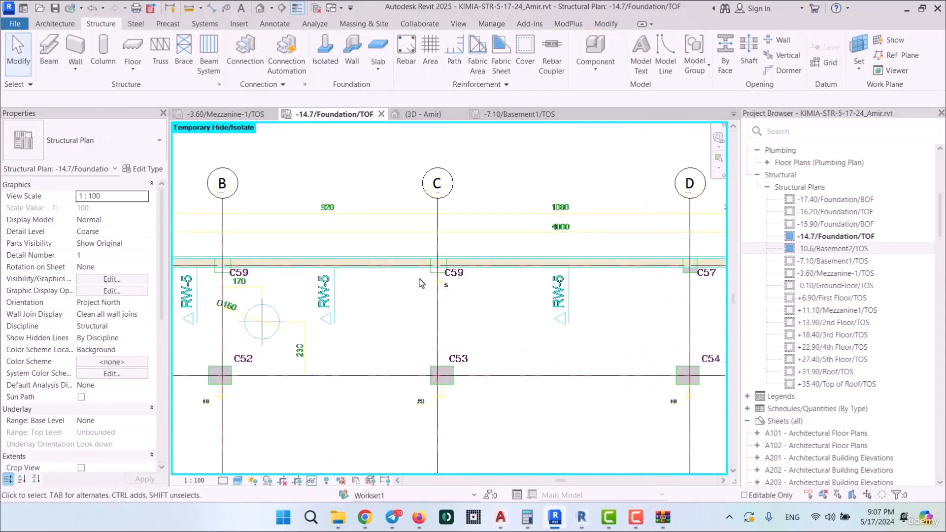
pyautogui.scroll(2, 419, 279)
pyautogui.moveTo(502, 518)
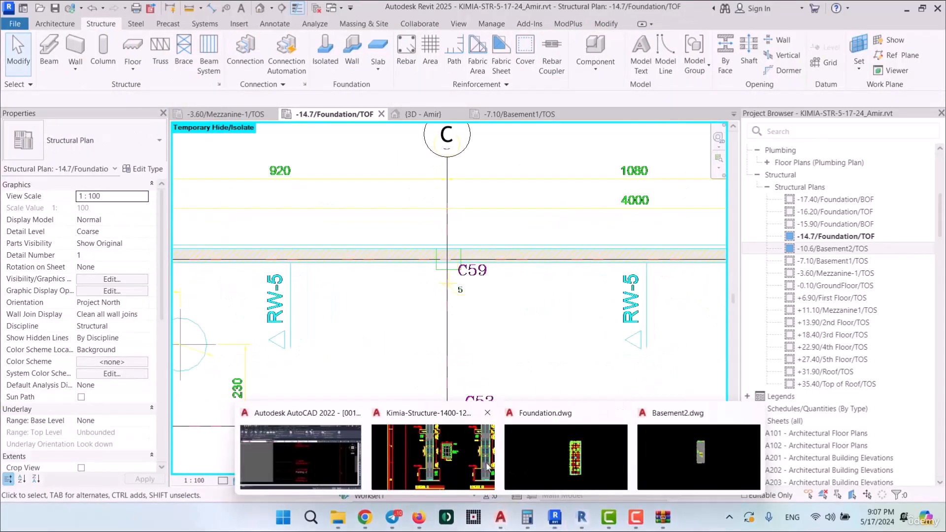
pyautogui.click(447, 459)
pyautogui.click(512, 9)
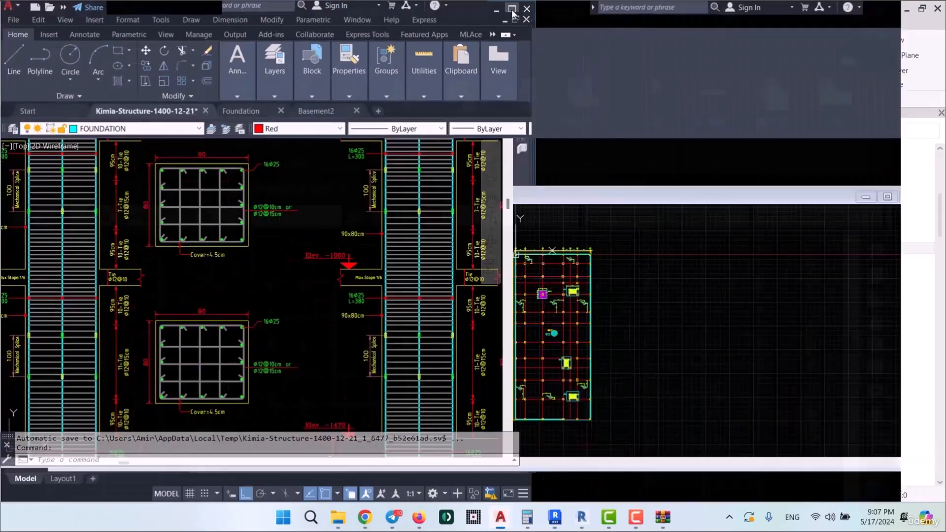
# Step: Examine the column C58 and C59 elevations and lowest cross-sections for their sizes, and switch back to the foundation plan in Revit
pyautogui.scroll(-5, 422, 283)
pyautogui.moveTo(623, 262); pyautogui.dragTo(222, 251, button='middle')
pyautogui.moveTo(863, 276)
pyautogui.mouseDown(button='middle')
pyautogui.moveTo(651, 261)
pyautogui.moveTo(276, 277)
pyautogui.mouseUp(button='middle')
pyautogui.moveTo(754, 276)
pyautogui.mouseDown(button='middle')
pyautogui.moveTo(549, 294)
pyautogui.moveTo(518, 286)
pyautogui.mouseUp(button='middle')
pyautogui.moveTo(809, 290)
pyautogui.mouseDown(button='middle')
pyautogui.moveTo(559, 357)
pyautogui.moveTo(542, 331)
pyautogui.moveTo(565, 468)
pyautogui.mouseUp(button='middle')
pyautogui.scroll(4, 674, 273)
pyautogui.moveTo(511, 258)
pyautogui.mouseDown(button='middle')
pyautogui.moveTo(526, 377)
pyautogui.moveTo(472, 347)
pyautogui.mouseUp(button='middle')
pyautogui.scroll(-5, 519, 250)
pyautogui.scroll(4, 524, 228)
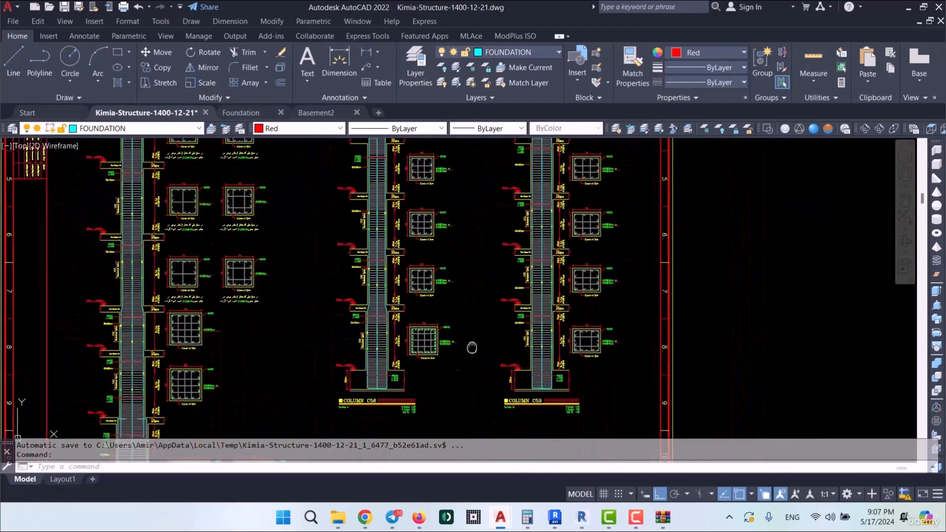
pyautogui.scroll(5, 493, 254)
pyautogui.scroll(-5, 513, 253)
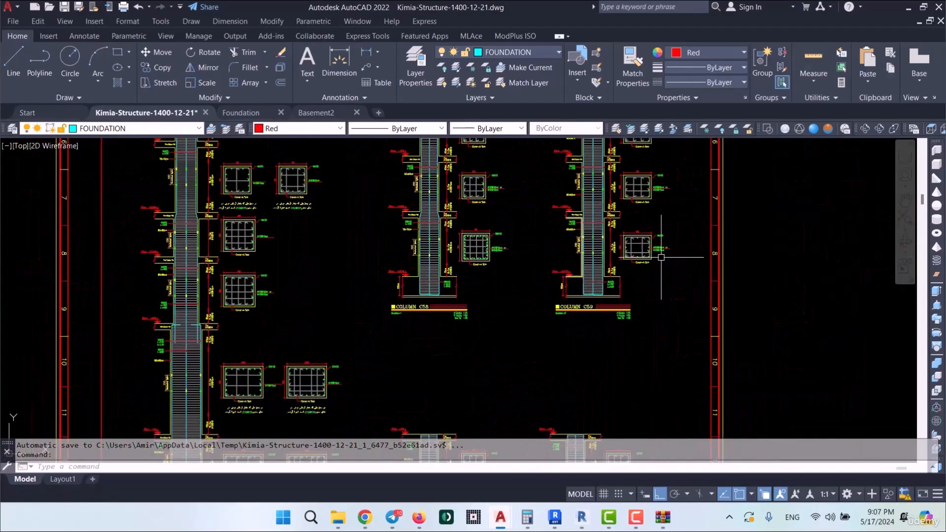
pyautogui.scroll(5, 653, 243)
pyautogui.moveTo(226, 259); pyautogui.dragTo(652, 324, button='middle')
pyautogui.moveTo(661, 226); pyautogui.dragTo(344, 214, button='middle')
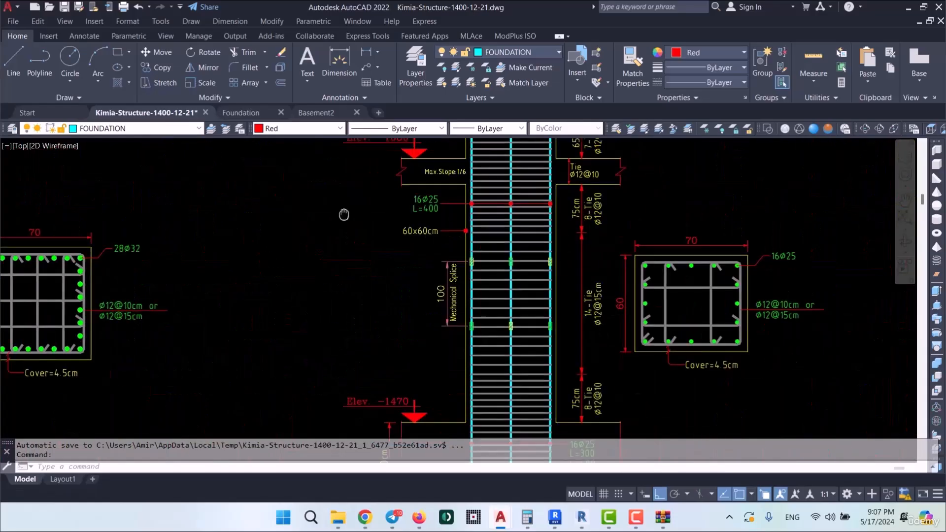
pyautogui.click(907, 9)
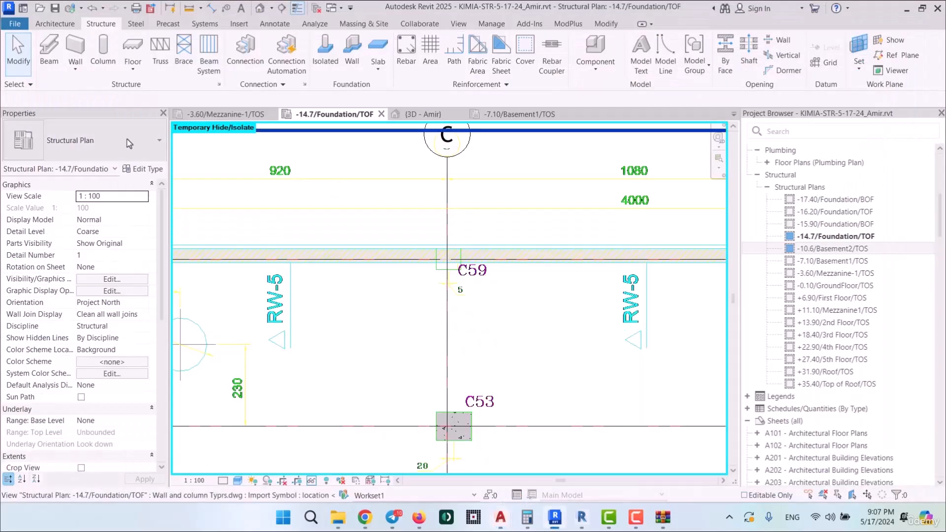
# Step: Create the column type Kimia/C58/70*70cm by duplicating Kimia/C56/70*70cm
pyautogui.click(156, 170)
pyautogui.click(275, 52)
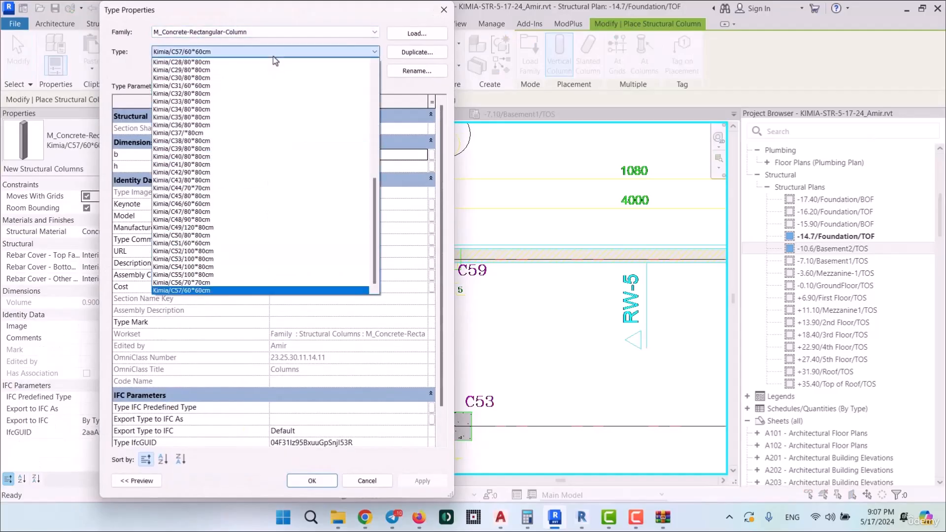
pyautogui.click(226, 283)
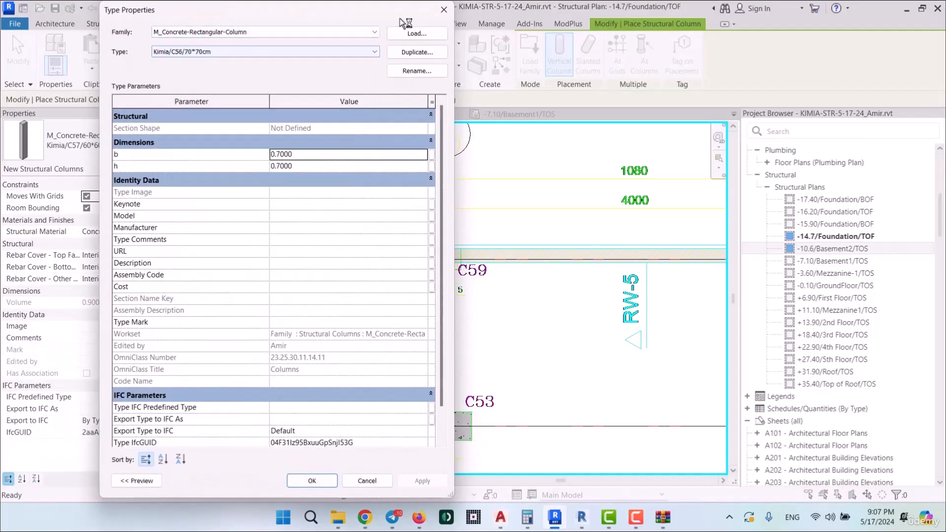
pyautogui.click(417, 52)
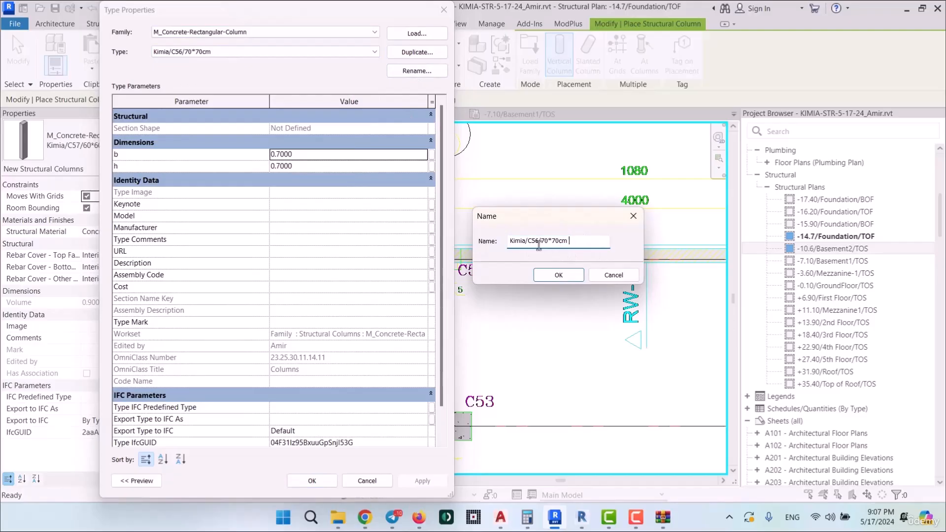
pyautogui.click(558, 274)
# Step: Duplicate the new C58 type as Kimia/C59/60*70cm and set its b dimension to 0.6
pyautogui.click(399, 54)
pyautogui.click(573, 279)
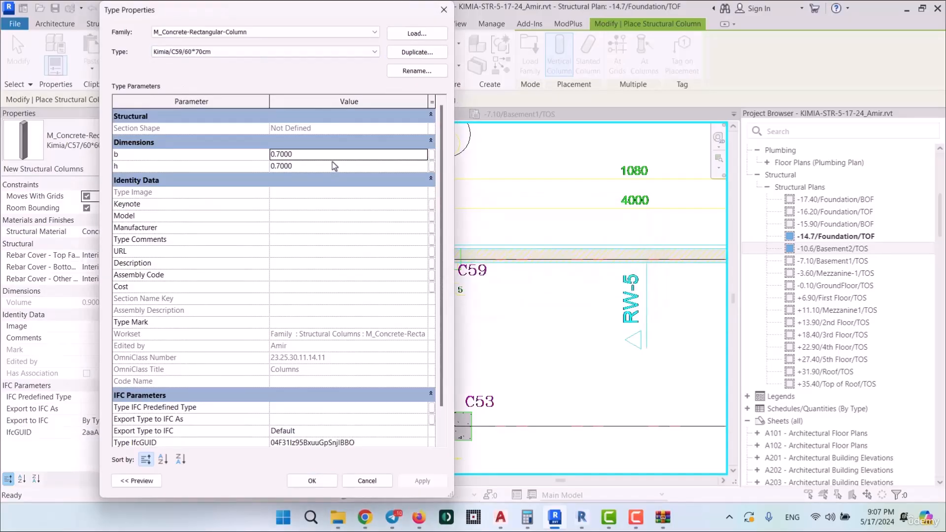
pyautogui.click(332, 159)
pyautogui.write('0.6')
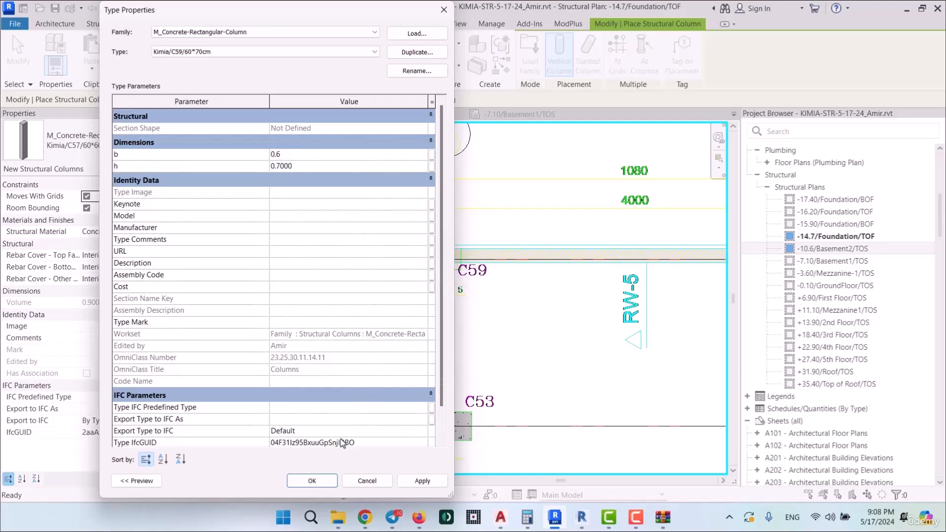
pyautogui.click(312, 481)
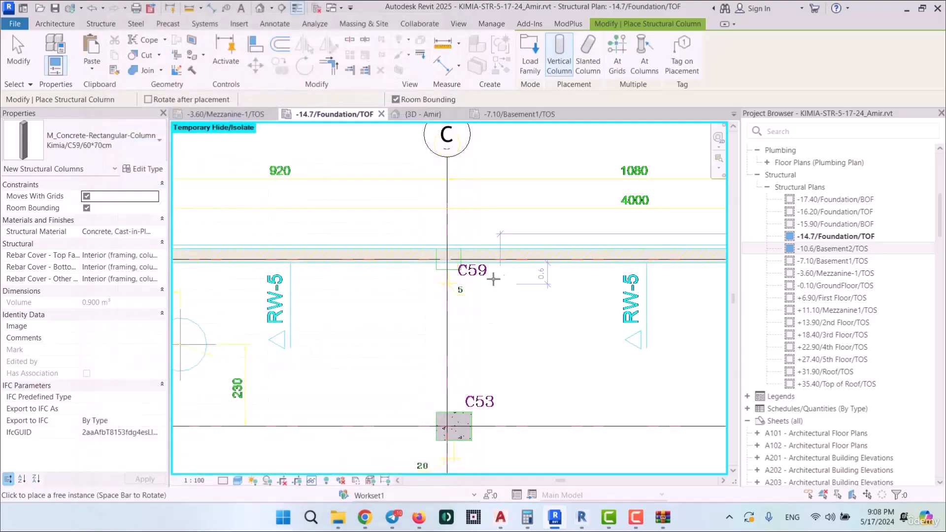
# Step: Place a Kimia/C59/60*70cm column in the C59 outline on grid C, rotate it to fit the outline, and select it
pyautogui.scroll(-2, 493, 279)
pyautogui.scroll(6, 472, 324)
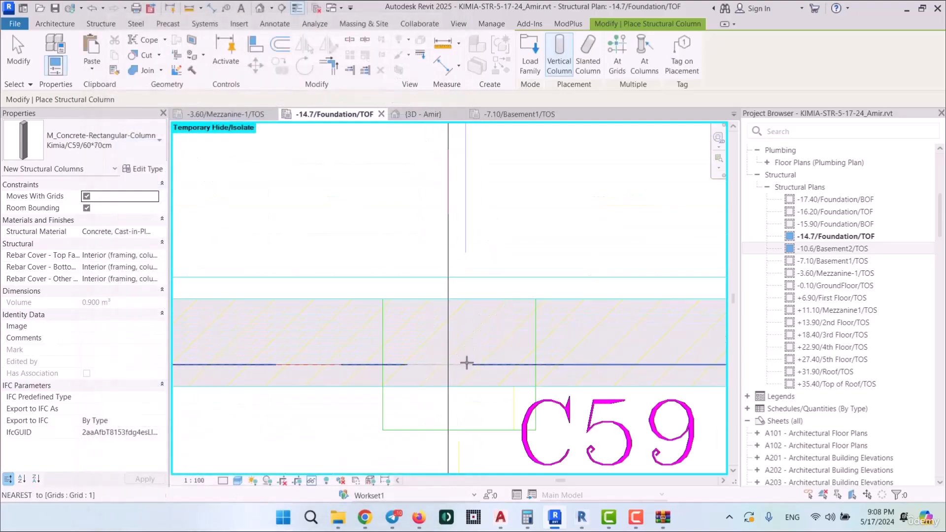
pyautogui.click(461, 365)
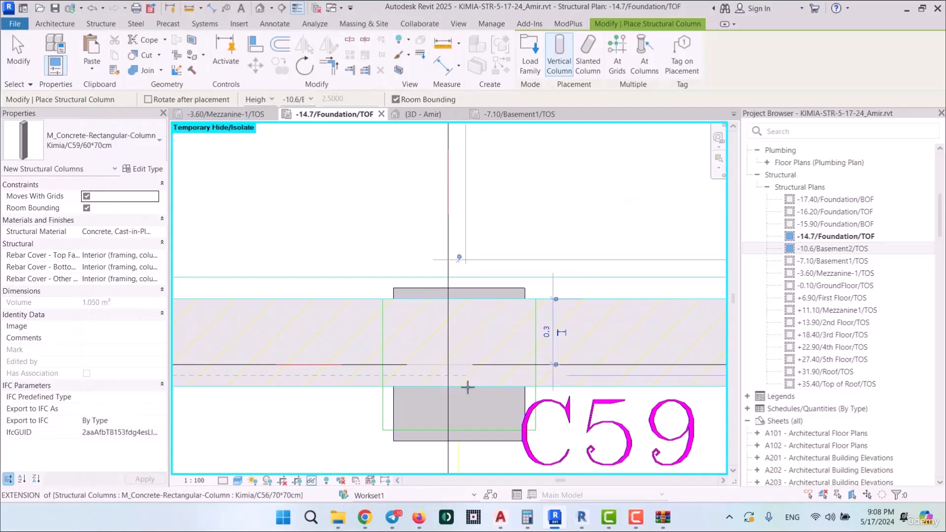
pyautogui.press('Escape')
pyautogui.click(480, 412)
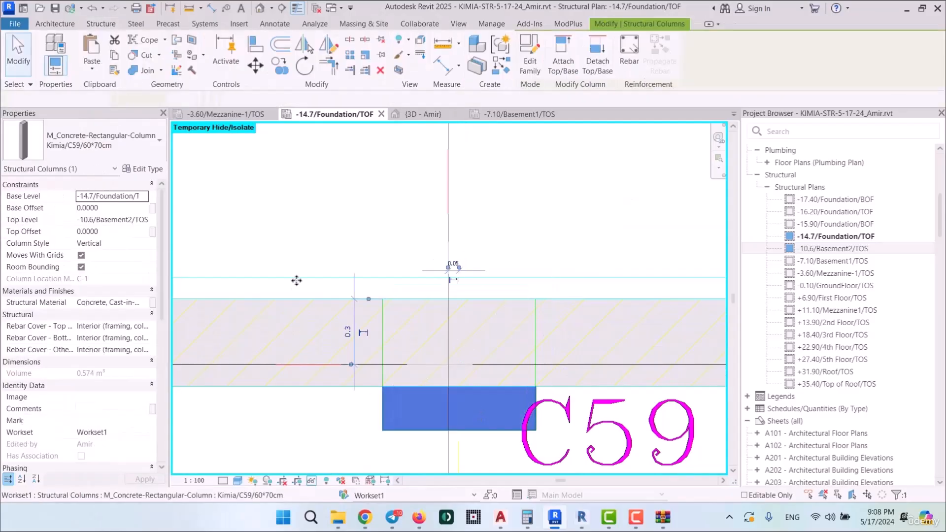
# Step: Set the Kimia/C59/60*70cm type's b dimension to 0.7 and its h dimension to 0.6
pyautogui.click(143, 169)
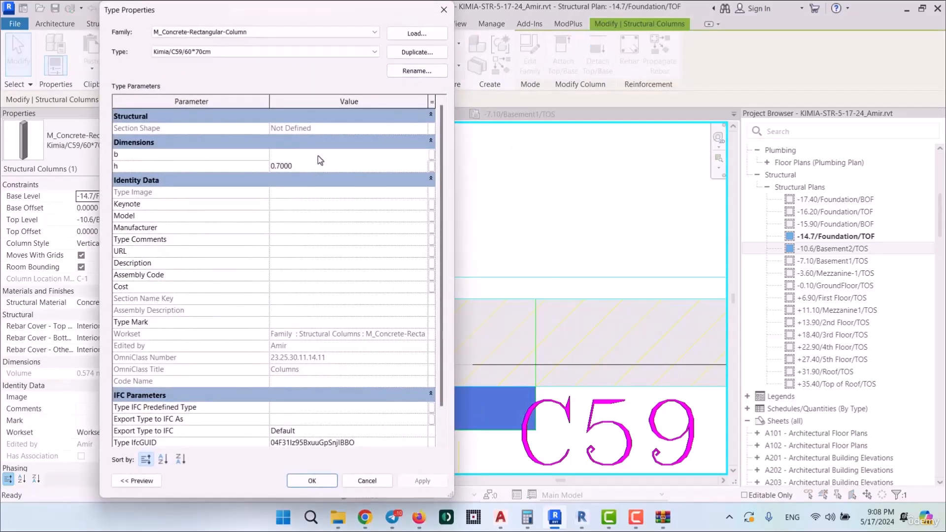
pyautogui.write('0.7')
pyautogui.click(323, 166)
pyautogui.write('0.')
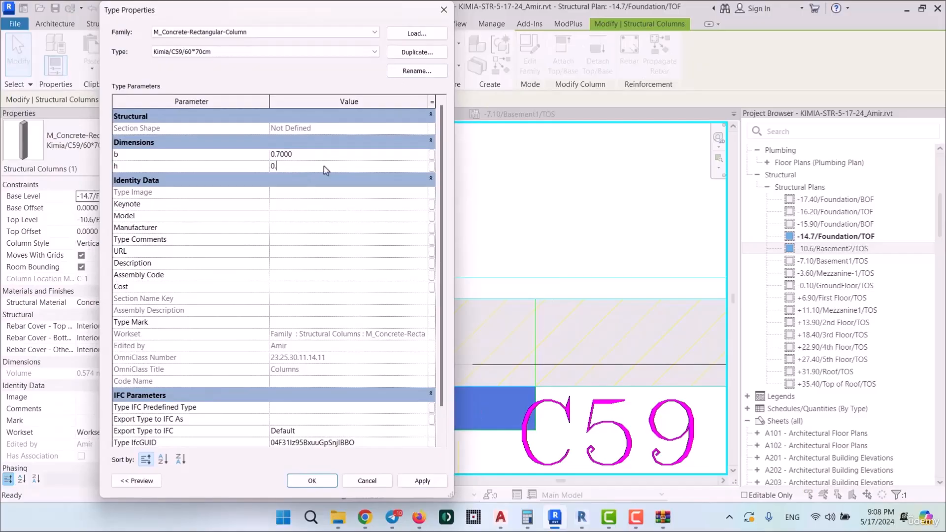
pyautogui.write('6000')
pyautogui.press('Return')
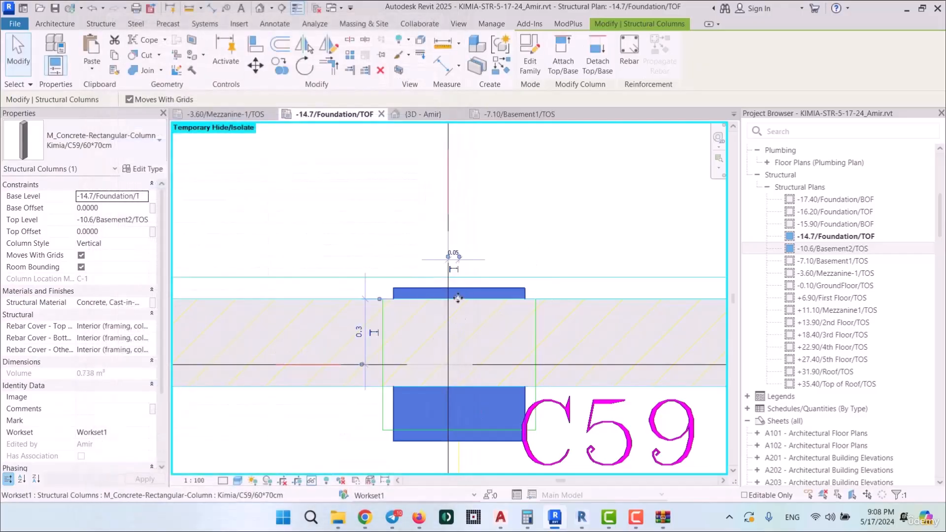
# Step: Place another Kimia/C59/60*70cm column in the other C59 outline along the retaining wall, near the 170 dimension
pyautogui.scroll(-3, 482, 271)
pyautogui.scroll(-1, 479, 270)
pyautogui.click(500, 66)
pyautogui.moveTo(637, 330); pyautogui.dragTo(389, 314, button='middle')
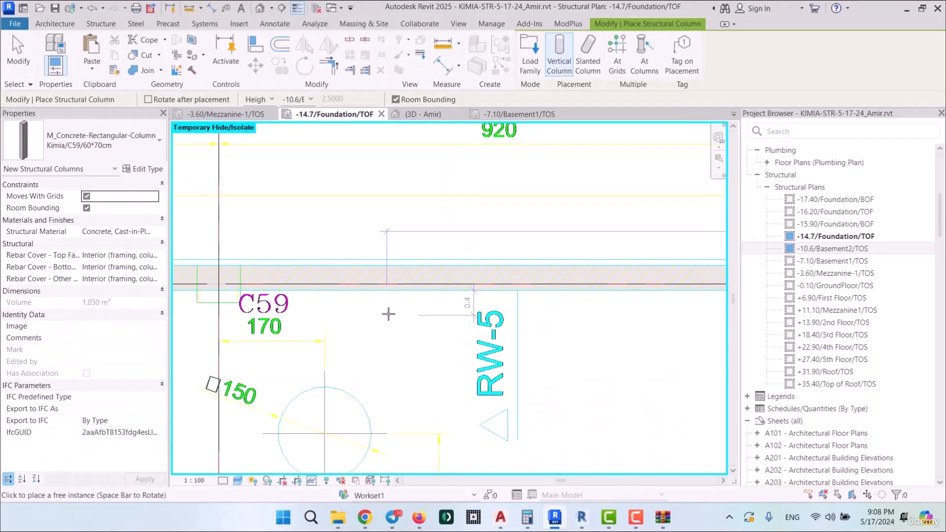
pyautogui.scroll(5, 256, 274)
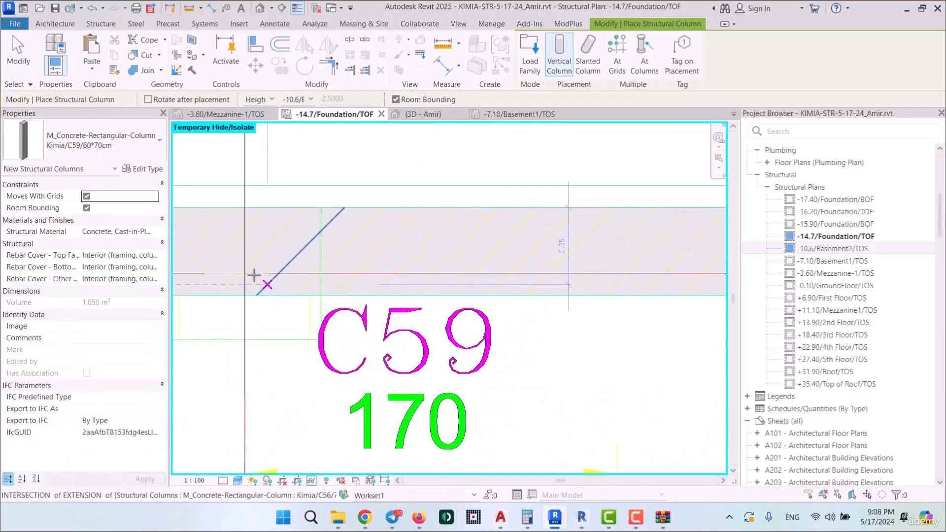
pyautogui.scroll(-6, 533, 290)
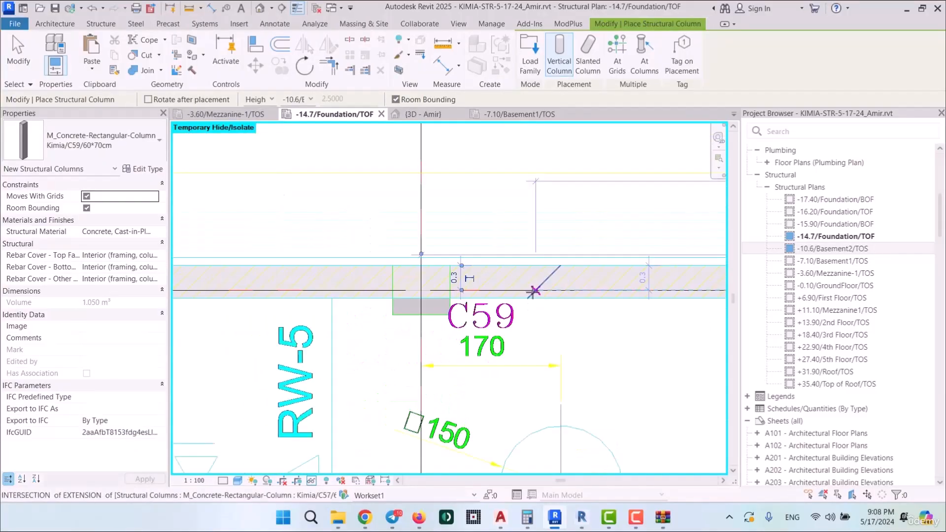
# Step: Place a Kimia/C58/70*70cm column at the grid F intersection inside the C58 outline at the retaining wall corner
pyautogui.moveTo(657, 355); pyautogui.dragTo(380, 339, button='middle')
pyautogui.moveTo(600, 336); pyautogui.dragTo(412, 313, button='middle')
pyautogui.scroll(3, 465, 268)
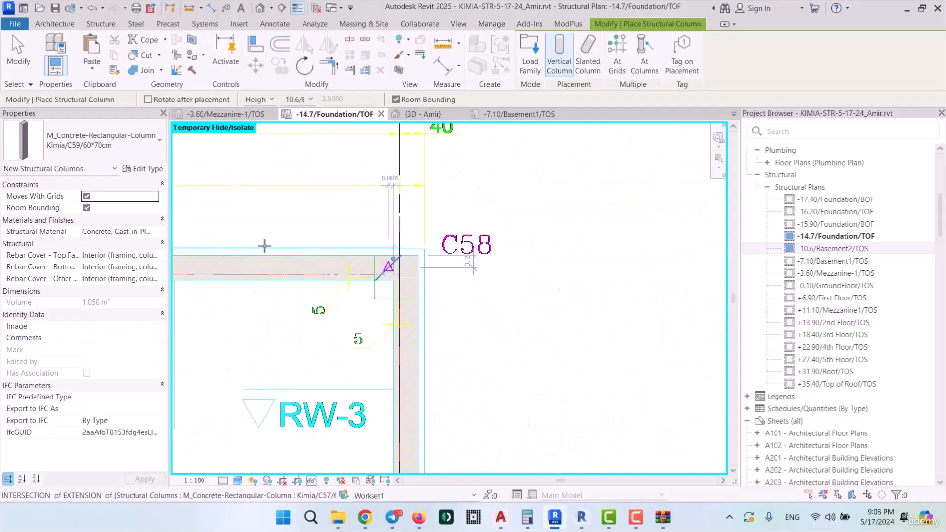
pyautogui.click(124, 156)
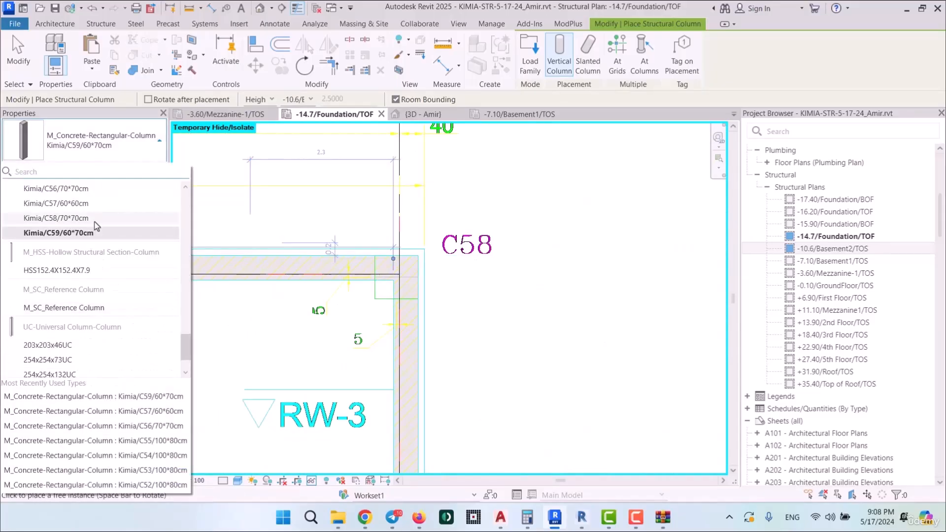
pyautogui.click(95, 219)
pyautogui.scroll(5, 393, 269)
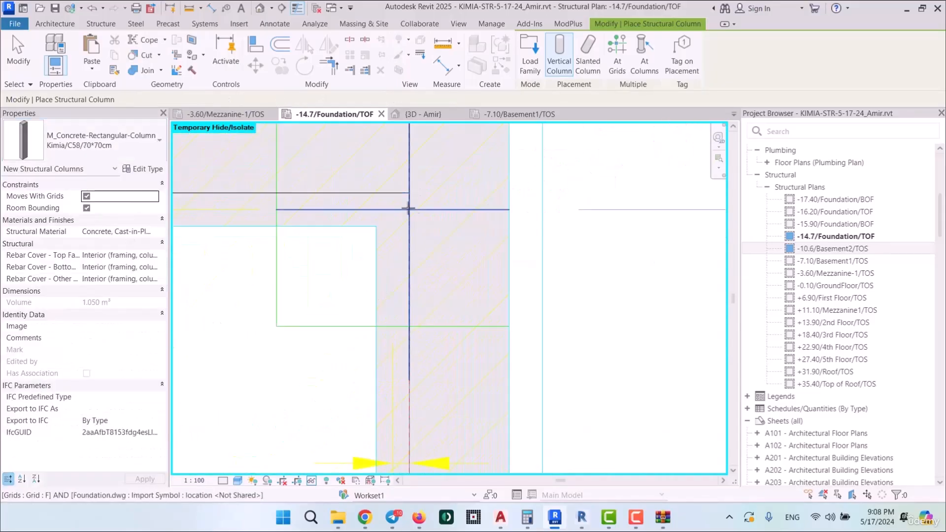
pyautogui.click(412, 199)
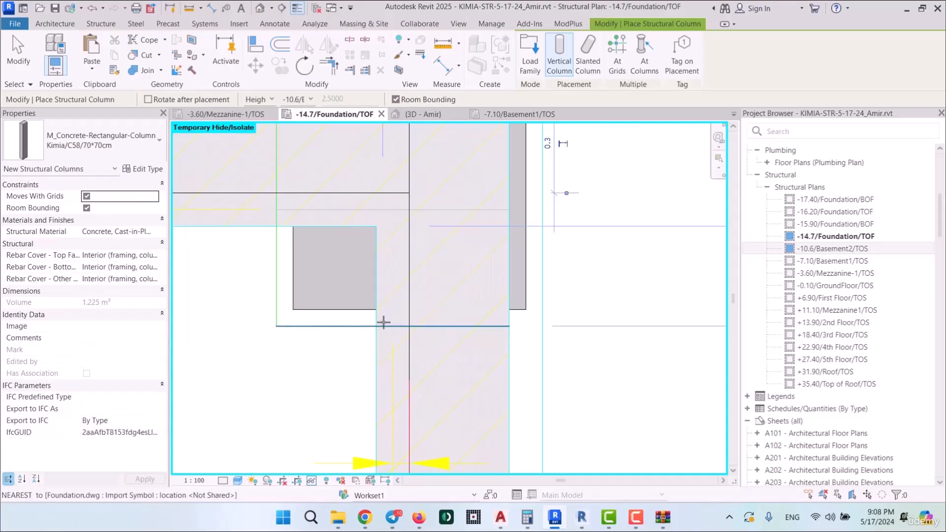
pyautogui.press('Escape')
# Step: Align two adjacent faces of the C58 corner column with the matching edges of its CAD outline
pyautogui.press('a')
pyautogui.press('l')
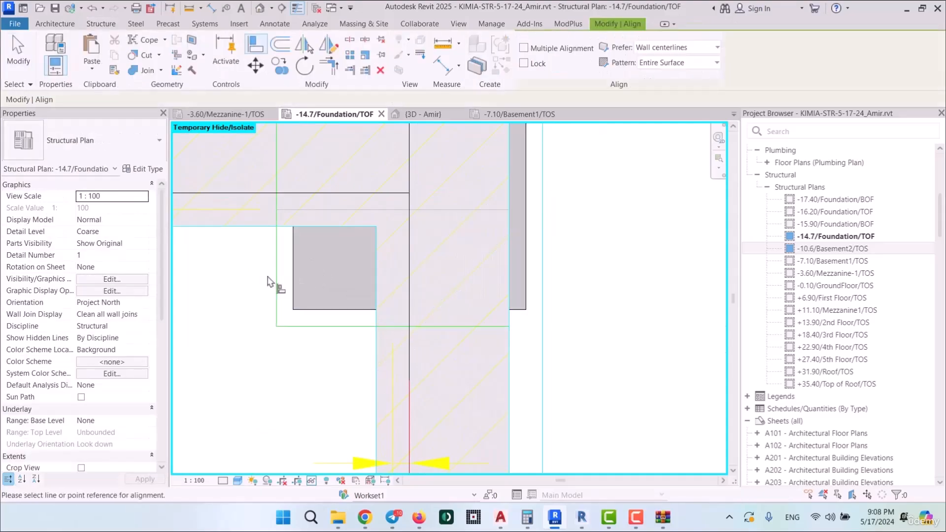
pyautogui.click(294, 282)
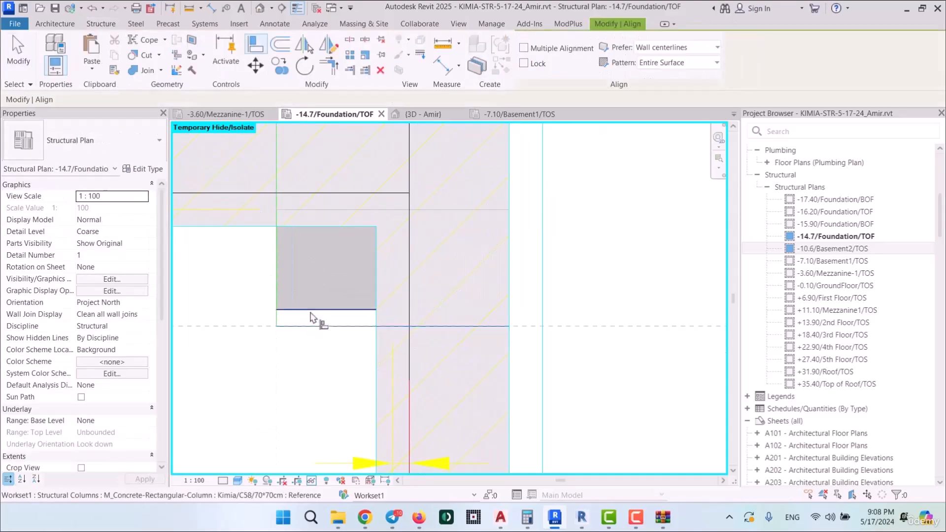
pyautogui.scroll(-2, 576, 337)
pyautogui.scroll(-7, 576, 337)
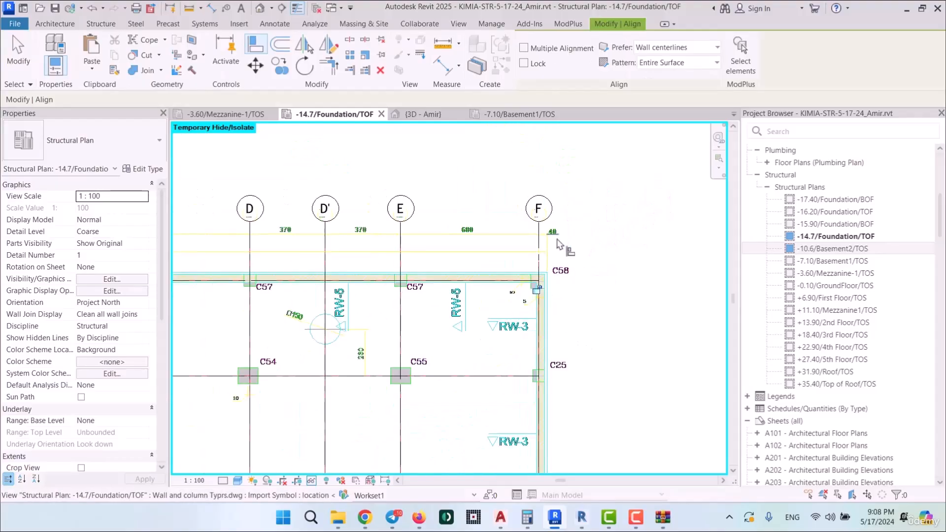
pyautogui.moveTo(497, 393); pyautogui.dragTo(481, 302, button='middle')
pyautogui.scroll(-1, 482, 303)
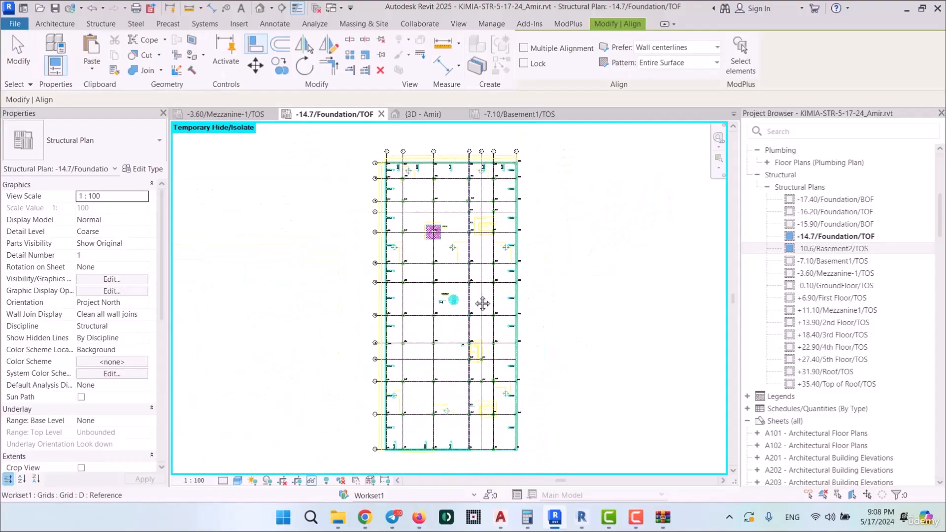
pyautogui.press('Escape')
pyautogui.press('Escape')
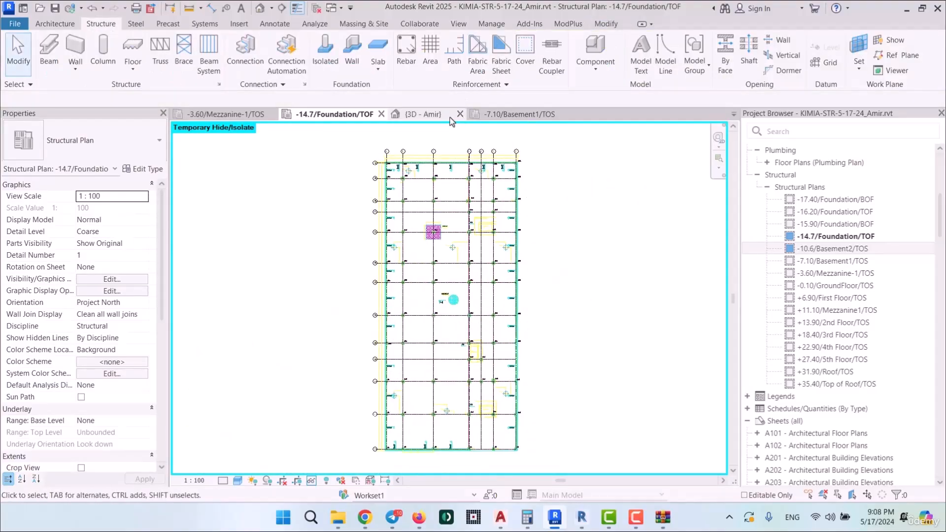
# Step: Open the 3D view and inspect the placed columns on the foundation slab from several angles
pyautogui.click(423, 115)
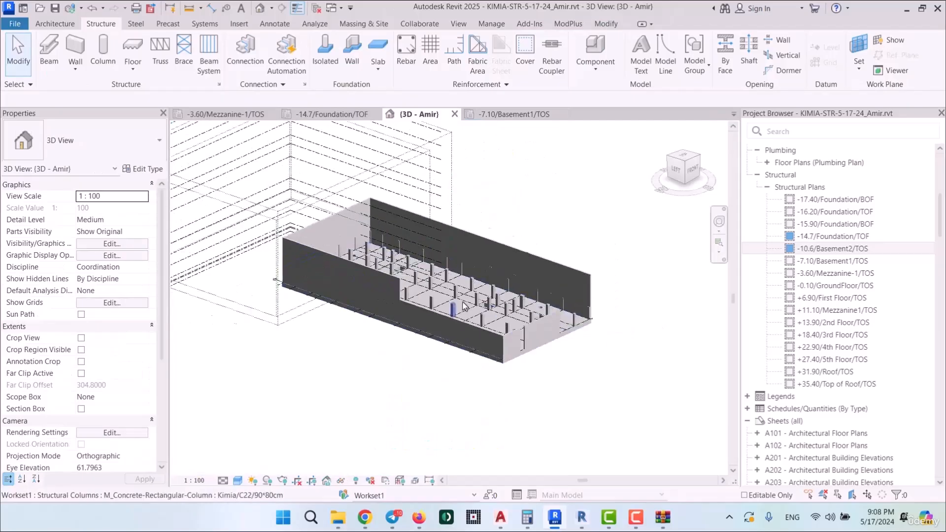
pyautogui.keyDown('shift'); pyautogui.moveTo(631, 385); pyautogui.dragTo(523, 397, button='middle'); pyautogui.keyUp('shift')
pyautogui.scroll(3, 481, 395)
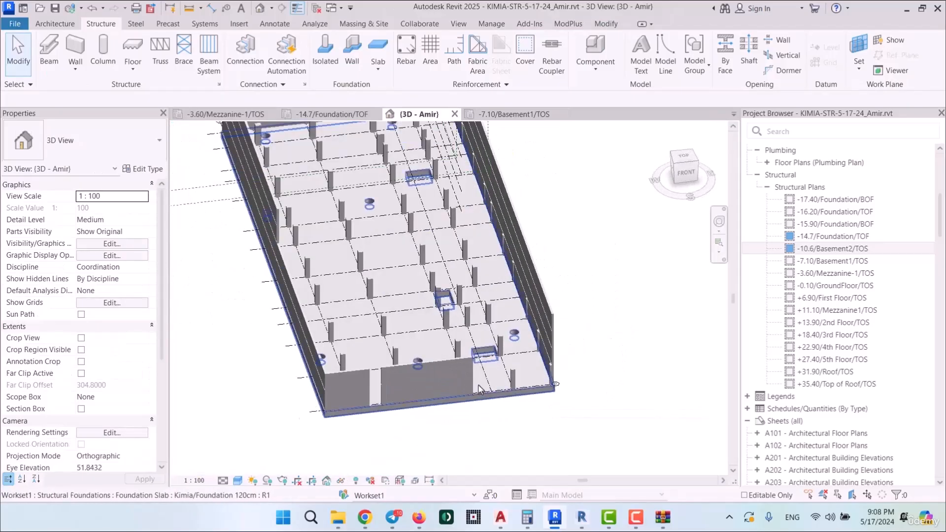
pyautogui.scroll(2, 478, 387)
pyautogui.keyDown('shift'); pyautogui.moveTo(291, 391); pyautogui.dragTo(409, 401, button='middle'); pyautogui.keyUp('shift')
pyautogui.moveTo(554, 334); pyautogui.dragTo(565, 377, button='middle')
pyautogui.scroll(-5, 566, 332)
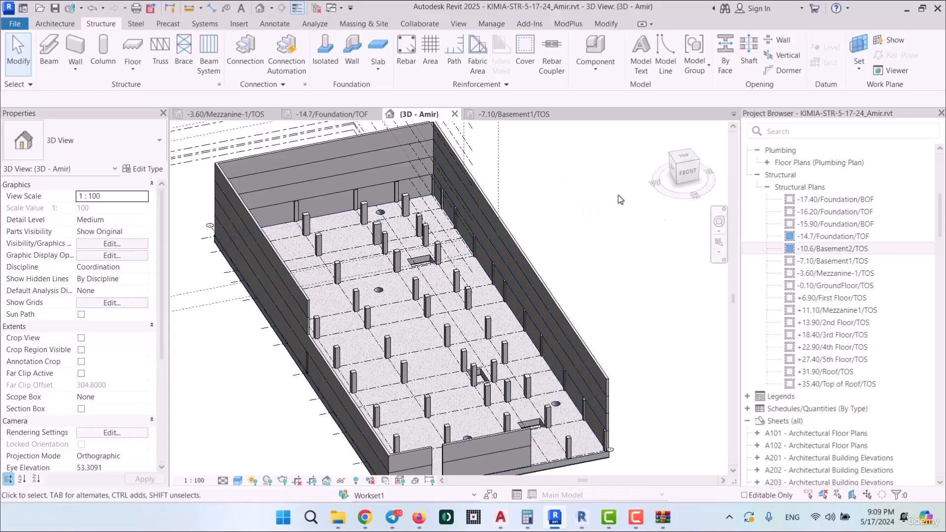
# Step: Open the -10.6/Basement2/TOS structural plan and import Basement2.dwg into the current view only, in metres, positioned Auto - Origin to Internal Origin
pyautogui.doubleClick(830, 249)
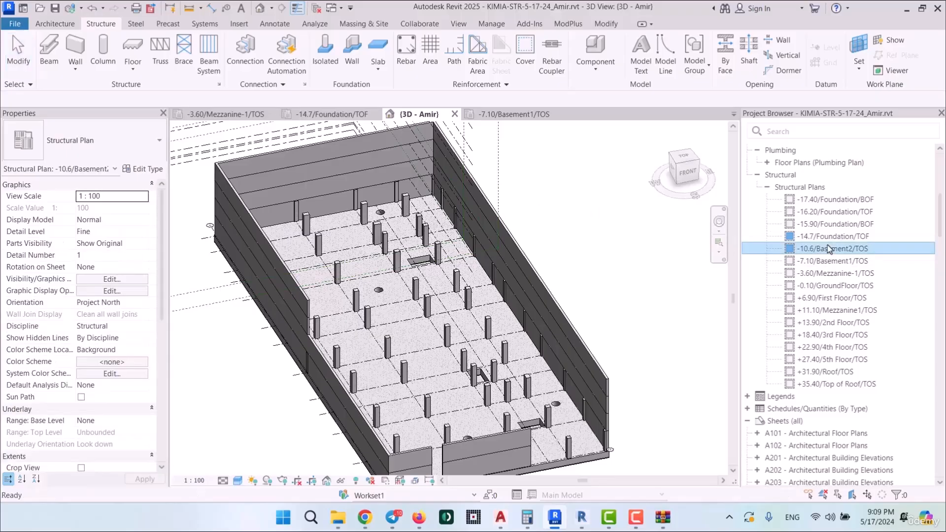
pyautogui.click(241, 25)
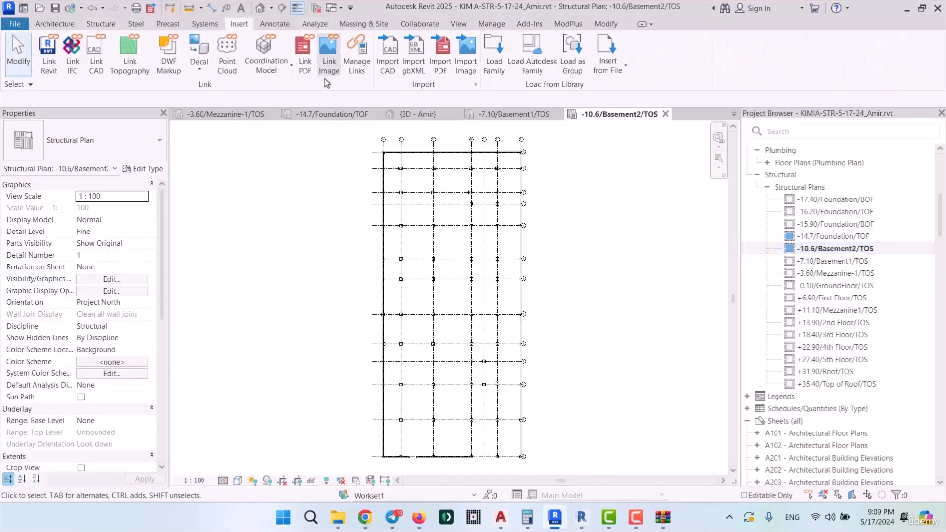
pyautogui.click(398, 57)
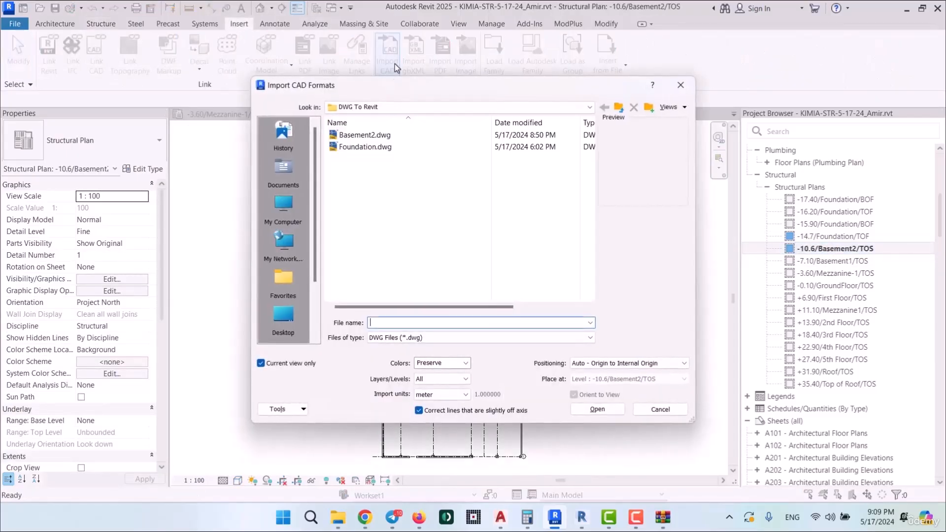
pyautogui.click(365, 135)
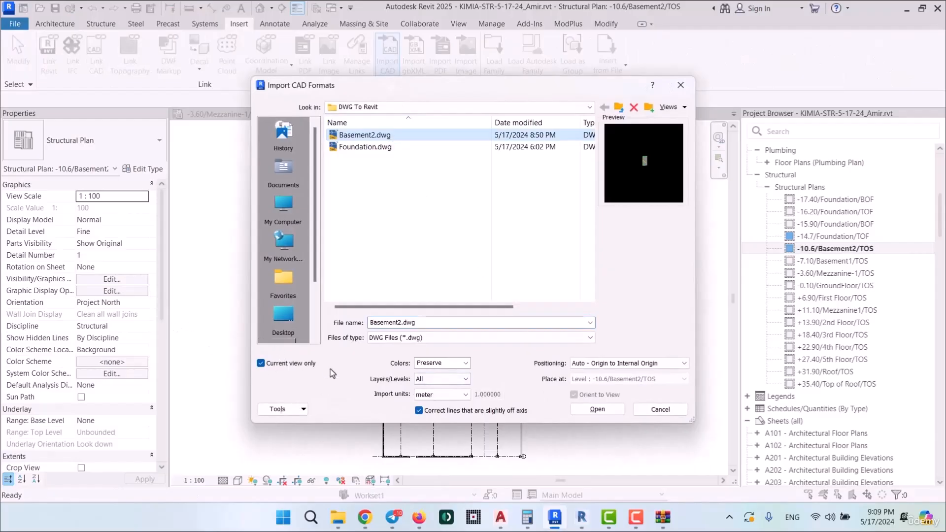
pyautogui.click(597, 409)
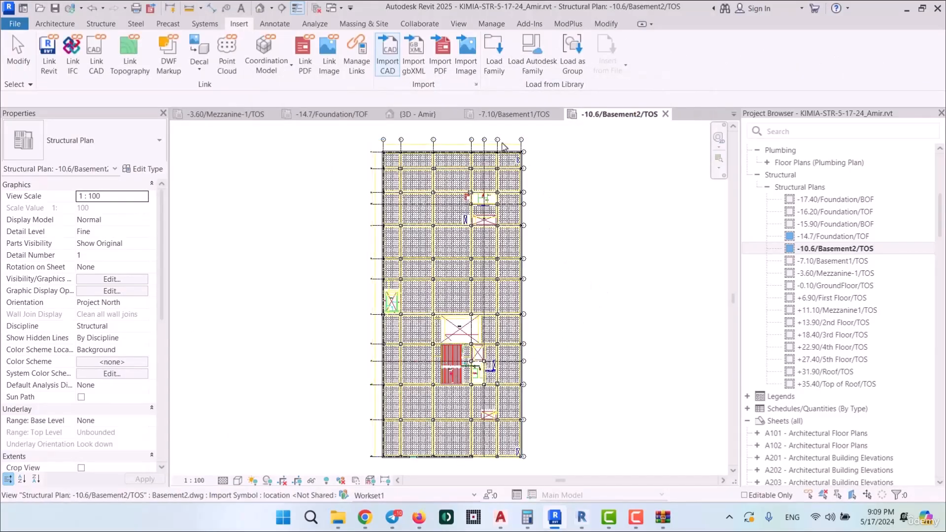
pyautogui.scroll(3, 504, 146)
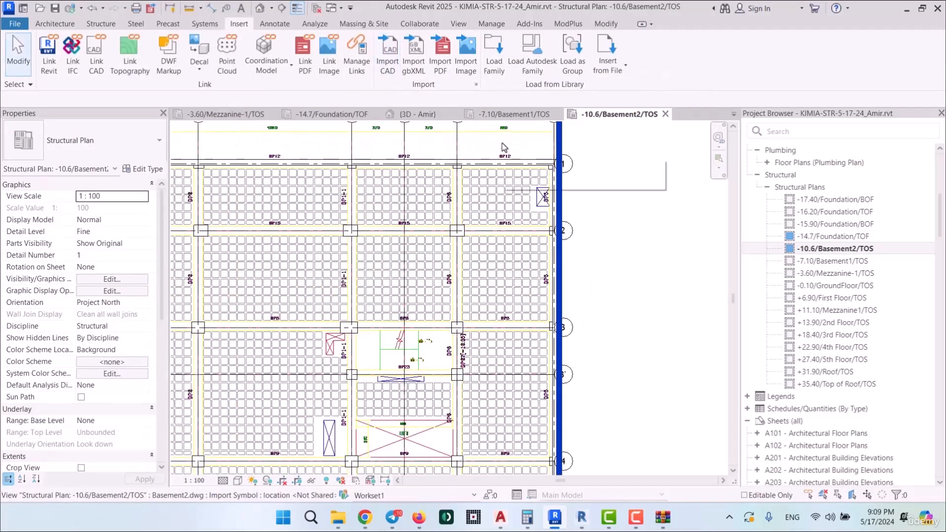
# Step: Close the -7.10/Basement1/TOS plan and select only the structural columns on the -14.7/Foundation/TOF plan by filtering a selection of the whole plan
pyautogui.click(500, 115)
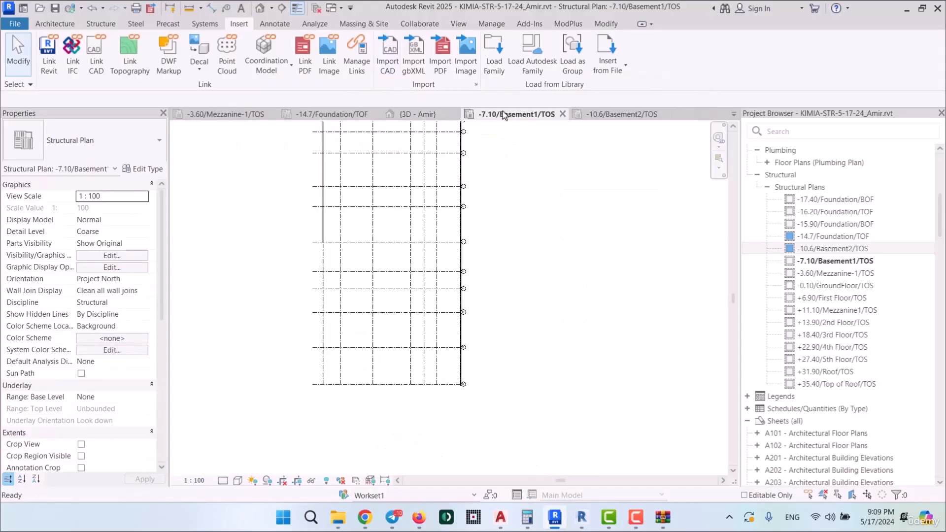
pyautogui.click(562, 115)
pyautogui.click(328, 115)
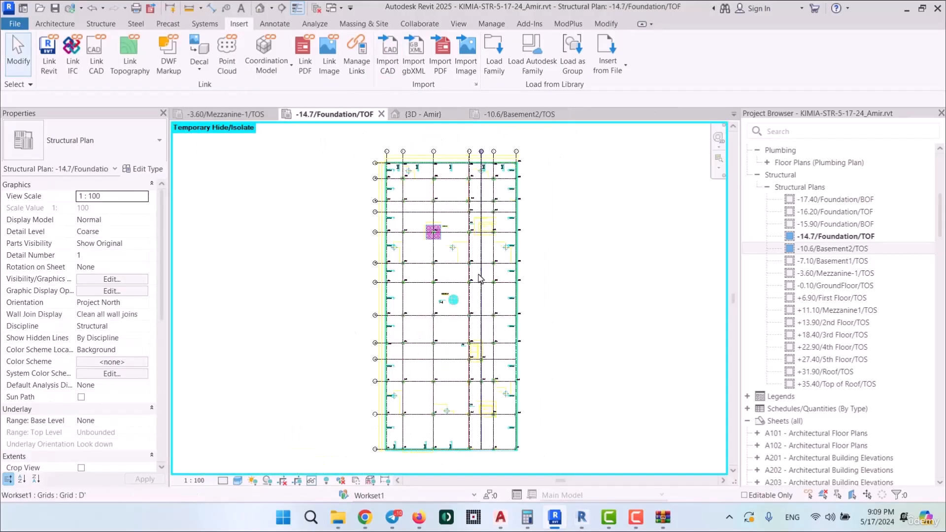
pyautogui.scroll(5, 476, 198)
pyautogui.scroll(-4, 563, 150)
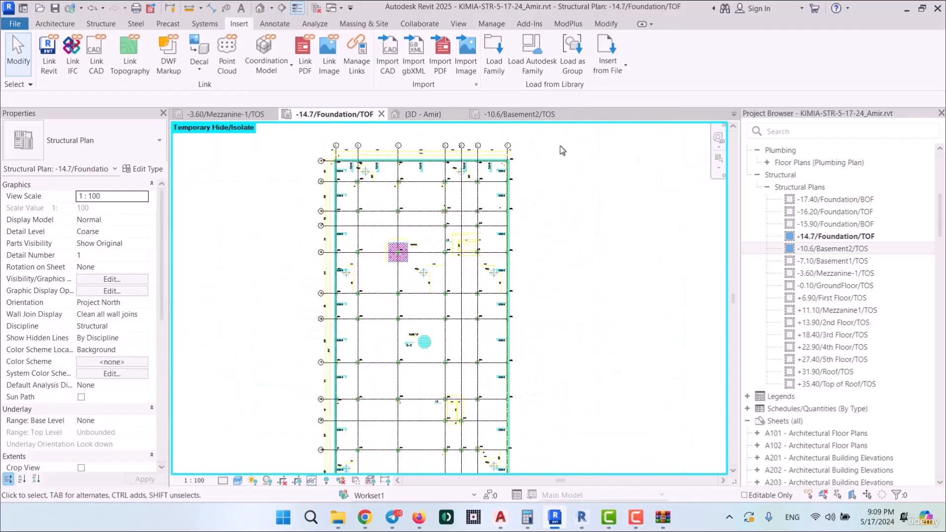
pyautogui.moveTo(561, 146); pyautogui.dragTo(244, 422)
pyautogui.moveTo(244, 422); pyautogui.dragTo(314, 213, button='middle')
pyautogui.moveTo(314, 213); pyautogui.dragTo(324, 249)
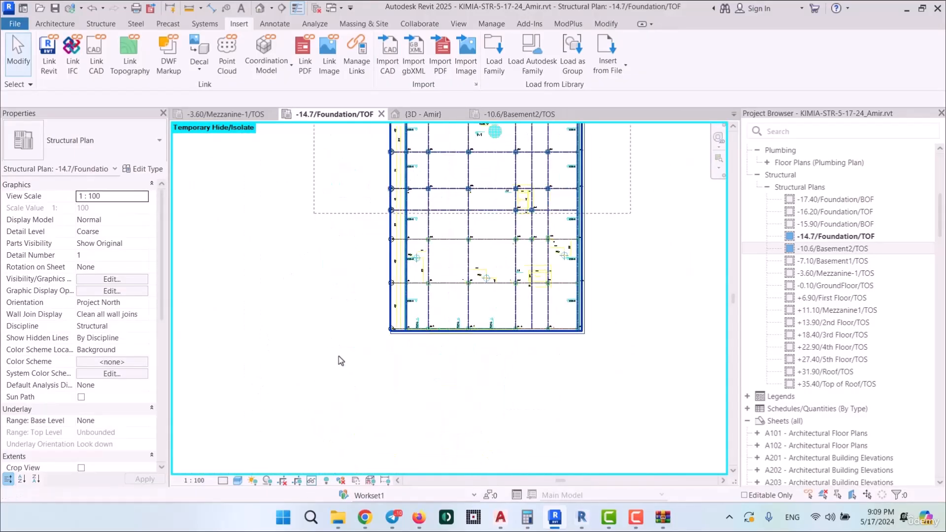
pyautogui.moveTo(340, 361); pyautogui.dragTo(341, 362)
pyautogui.click(528, 54)
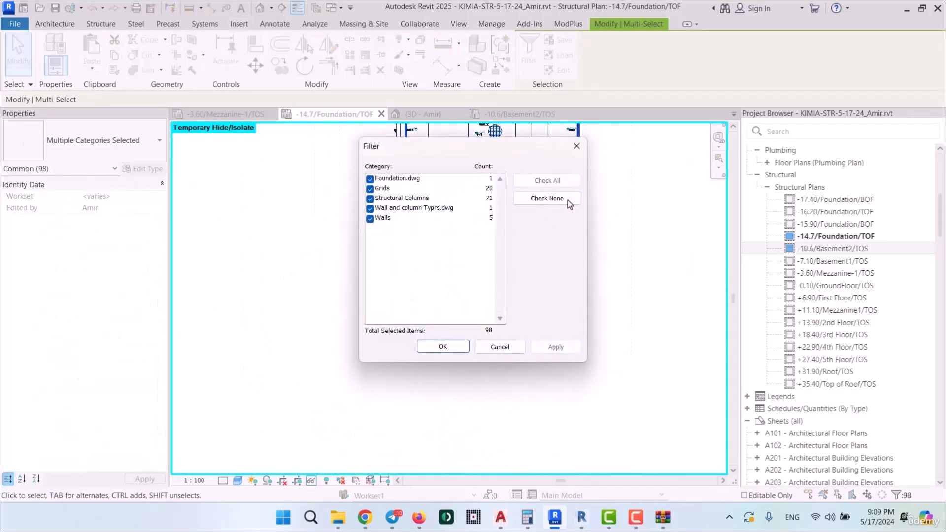
pyautogui.click(547, 199)
pyautogui.click(369, 198)
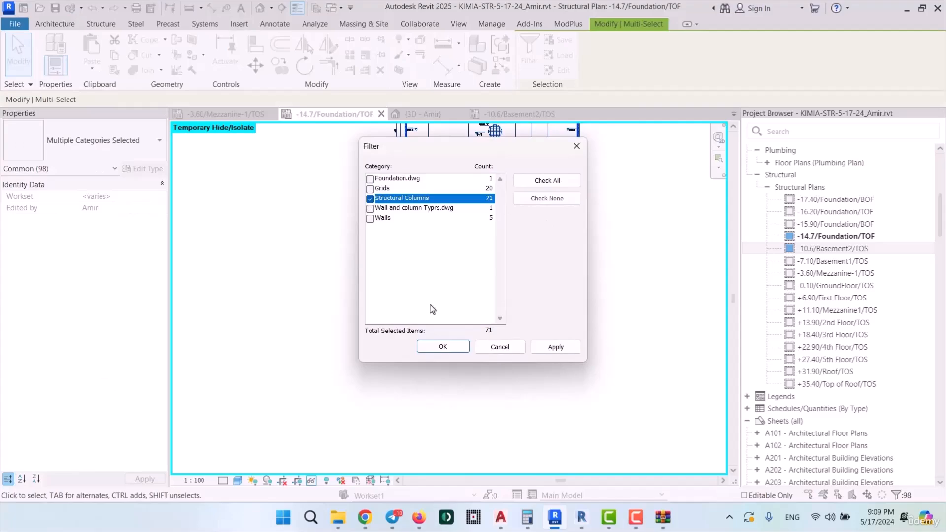
pyautogui.click(443, 347)
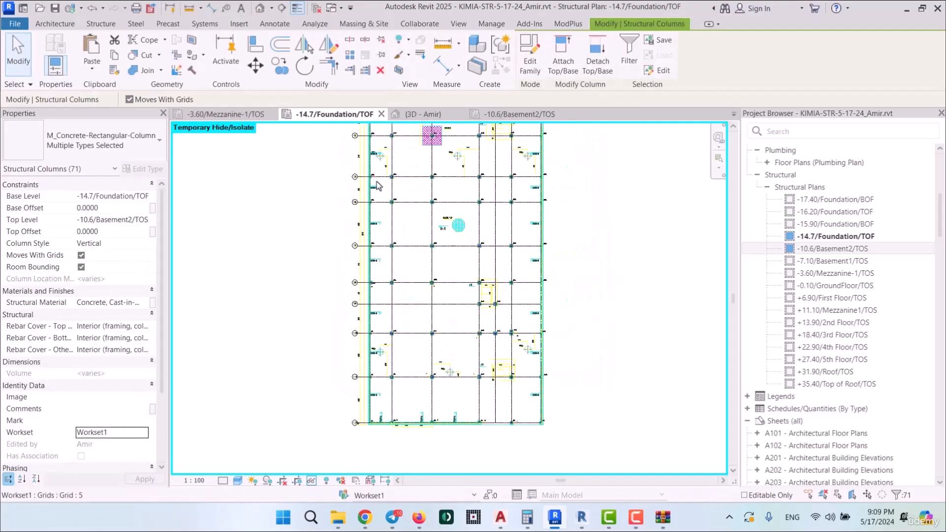
# Step: Copy the selected columns, paste them aligned onto the -10.6/Basement2/TOS level, and set the copies' top offset to 0
pyautogui.scroll(5, 467, 152)
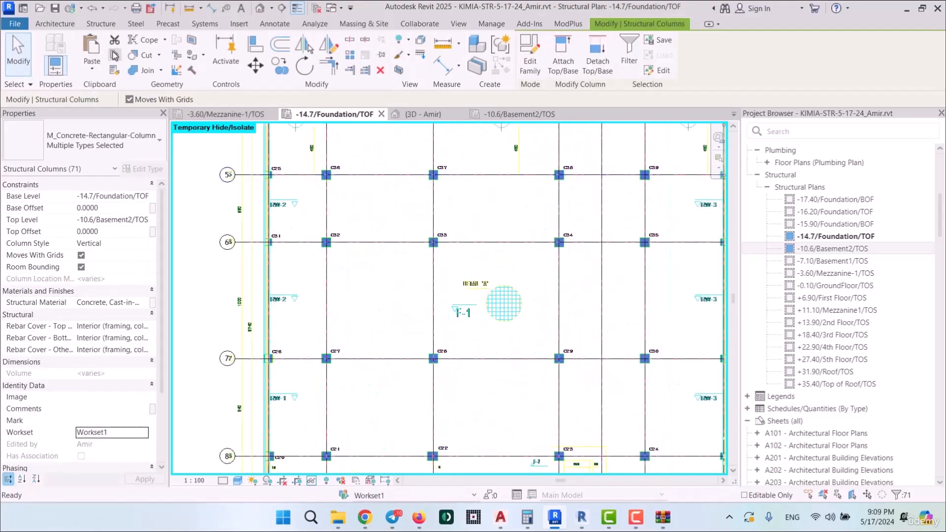
pyautogui.click(536, 113)
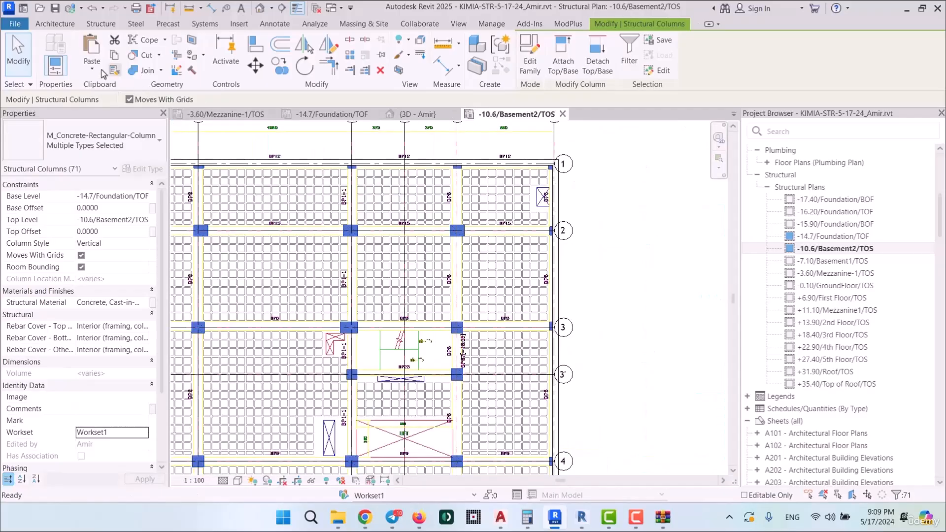
pyautogui.click(104, 74)
pyautogui.click(80, 163)
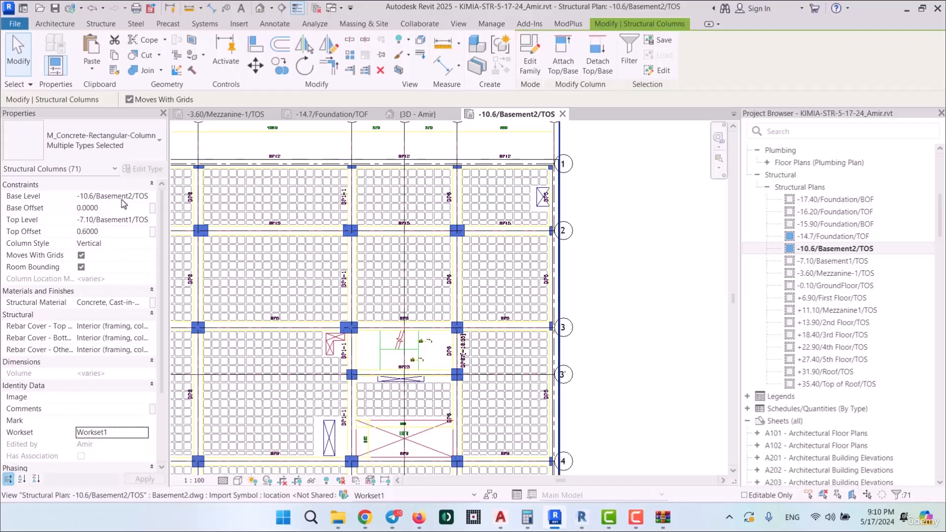
pyautogui.click(115, 236)
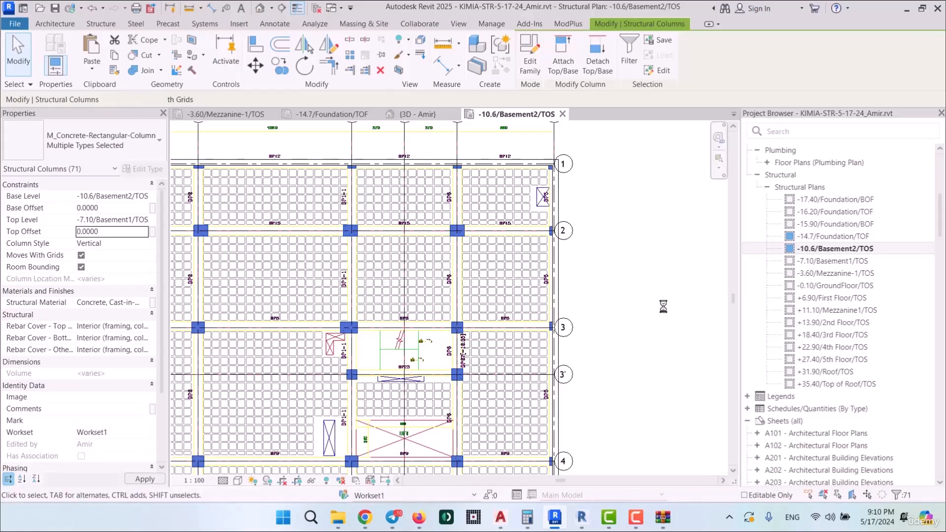
# Step: Examine the copied Basement2 columns above the foundation columns in the 3D view
pyautogui.click(418, 114)
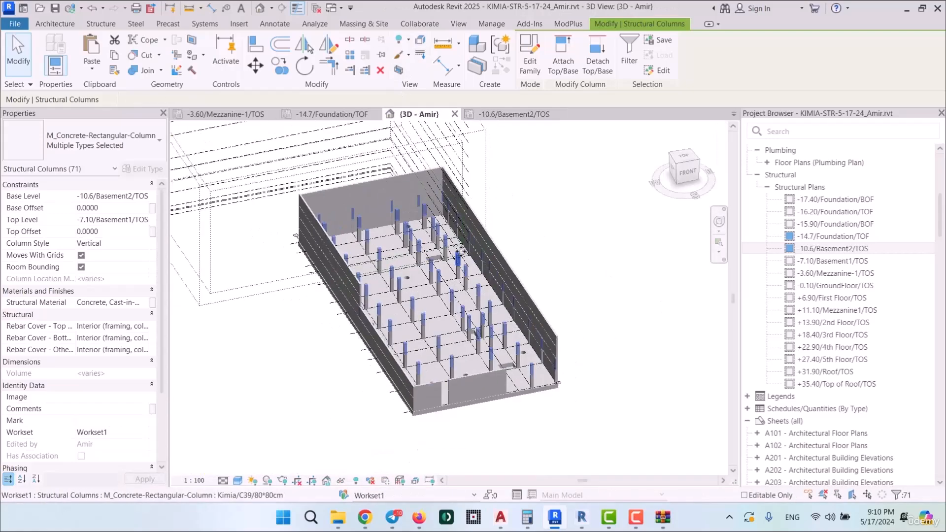
pyautogui.press('Escape')
pyautogui.scroll(3, 531, 361)
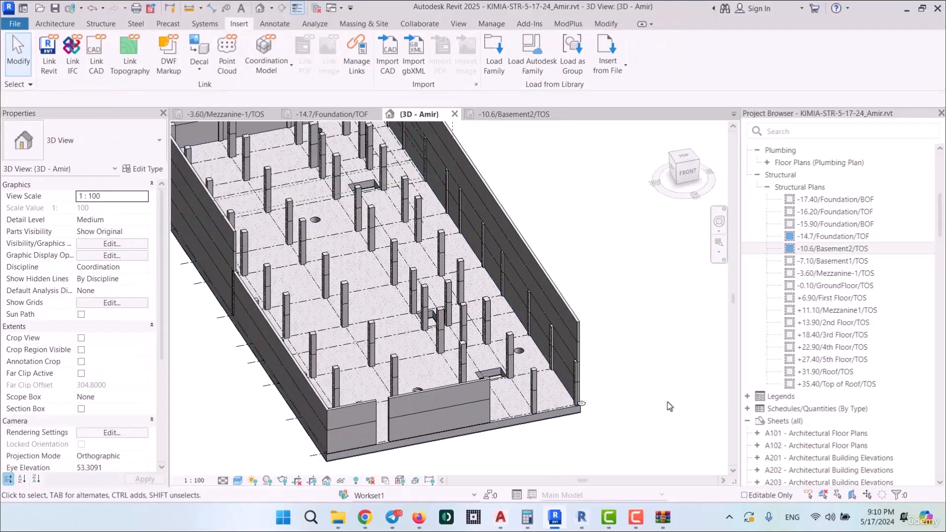
# Step: Set the draw layer of the imported Basement2.dwg to Foreground in the -10.6/Basement2/TOS plan
pyautogui.click(500, 113)
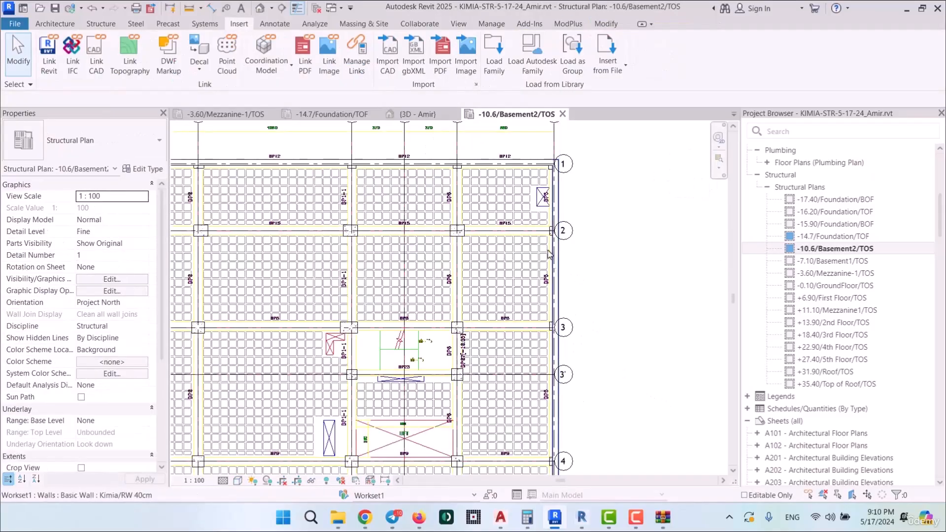
pyautogui.scroll(2, 508, 233)
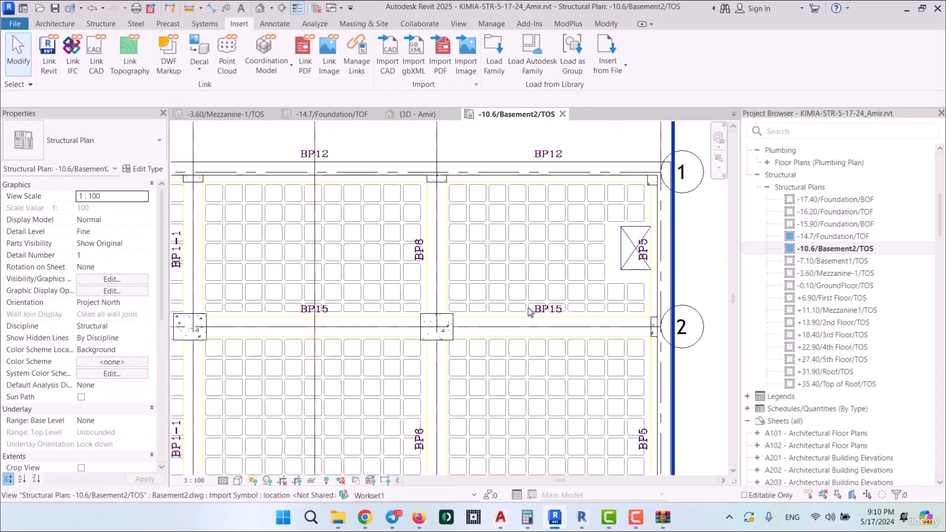
pyautogui.click(481, 232)
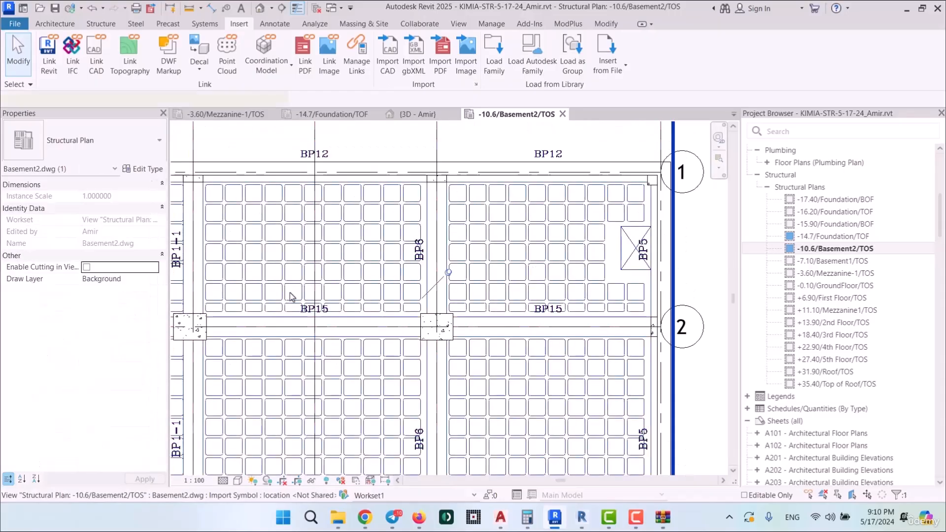
pyautogui.click(152, 279)
pyautogui.click(143, 301)
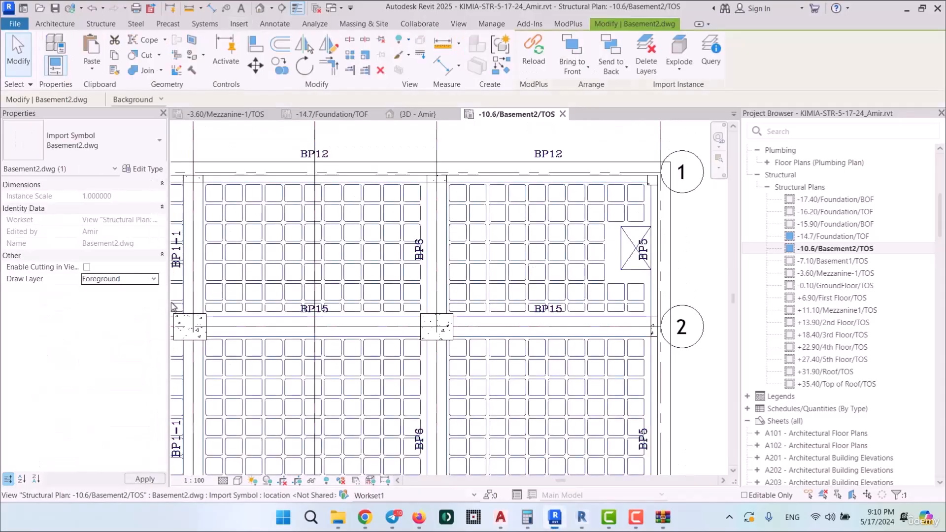
pyautogui.click(727, 381)
# Step: Check the copied columns against the Basement2 CAD column outlines along the grid lines across the plan
pyautogui.moveTo(326, 334); pyautogui.dragTo(444, 293, button='middle')
pyautogui.moveTo(363, 265); pyautogui.dragTo(487, 365, button='middle')
pyautogui.moveTo(420, 279); pyautogui.dragTo(444, 272, button='middle')
pyautogui.scroll(5, 461, 225)
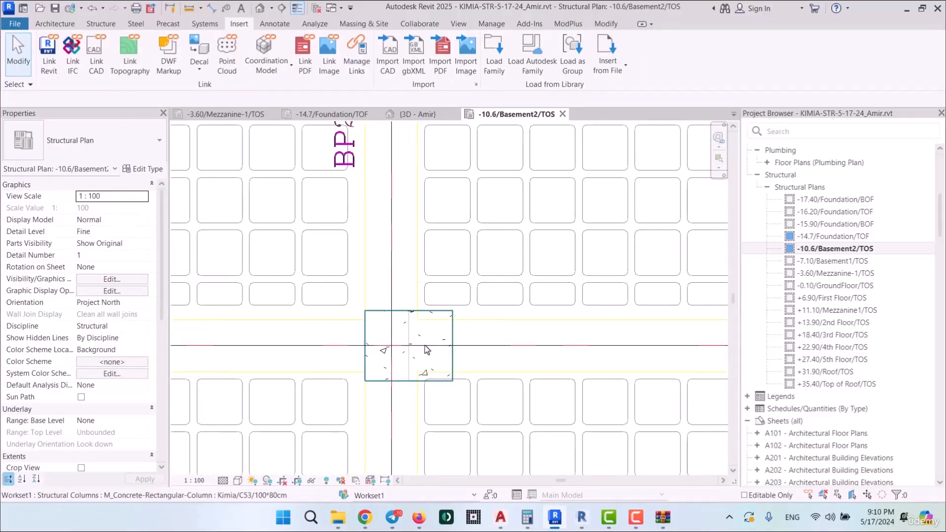
pyautogui.click(425, 345)
pyautogui.click(526, 310)
pyautogui.scroll(-5, 526, 311)
pyautogui.moveTo(321, 338); pyautogui.dragTo(585, 340, button='middle')
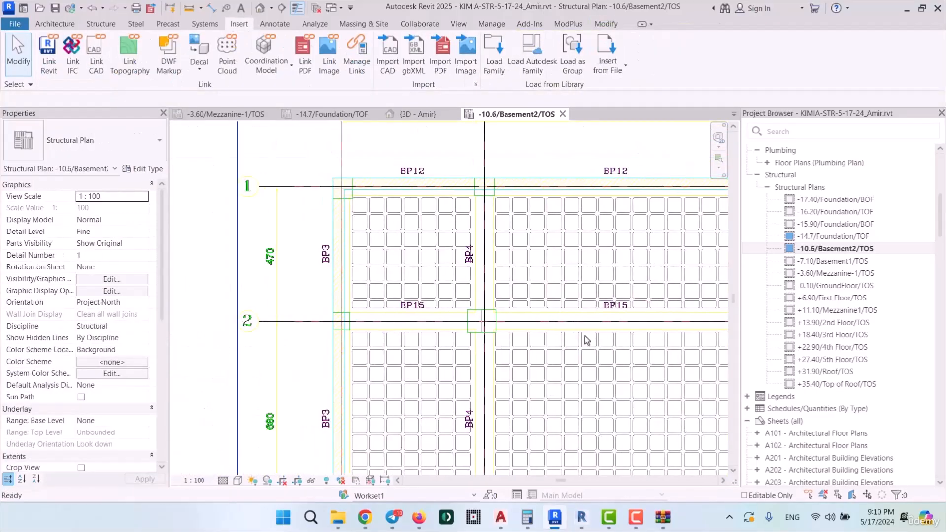
pyautogui.moveTo(521, 380); pyautogui.dragTo(518, 365, button='middle')
pyautogui.scroll(3, 378, 276)
pyautogui.moveTo(466, 453); pyautogui.dragTo(383, 99, button='middle')
pyautogui.scroll(-3, 434, 214)
pyautogui.moveTo(473, 321); pyautogui.dragTo(421, 199, button='middle')
pyautogui.moveTo(346, 194); pyautogui.dragTo(414, 268, button='middle')
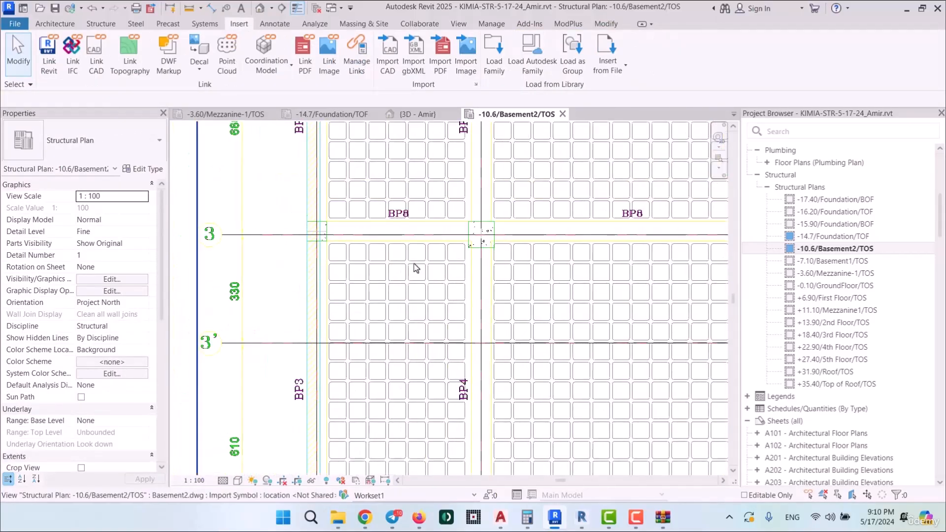
pyautogui.scroll(3, 318, 212)
pyautogui.scroll(-4, 353, 222)
pyautogui.scroll(-1, 439, 340)
pyautogui.moveTo(446, 347); pyautogui.dragTo(397, 198, button='middle')
pyautogui.scroll(5, 377, 283)
pyautogui.scroll(2, 410, 308)
pyautogui.moveTo(410, 308); pyautogui.dragTo(433, 194, button='middle')
pyautogui.scroll(-4, 460, 263)
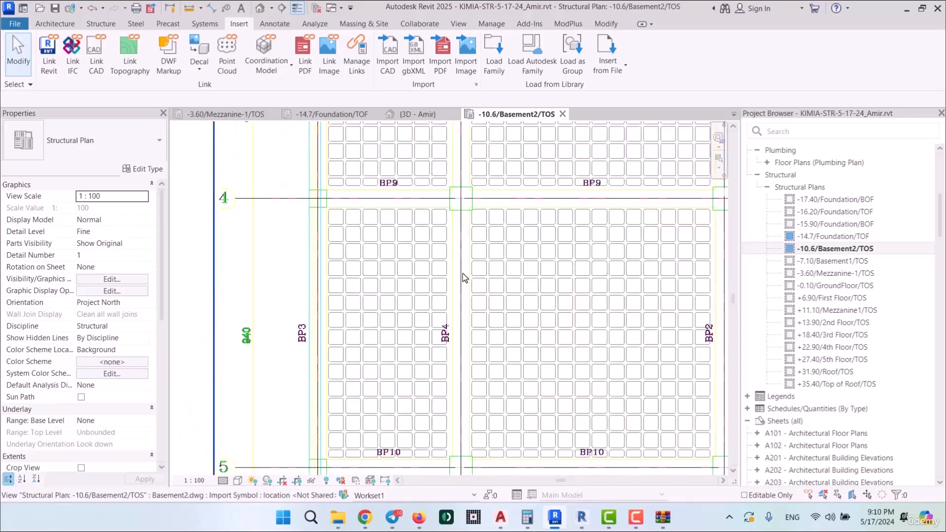
pyautogui.moveTo(525, 426); pyautogui.dragTo(504, 281, button='middle')
pyautogui.moveTo(477, 361); pyautogui.dragTo(431, 317, button='middle')
pyautogui.moveTo(557, 321); pyautogui.dragTo(387, 321, button='middle')
pyautogui.moveTo(613, 328); pyautogui.dragTo(328, 294, button='middle')
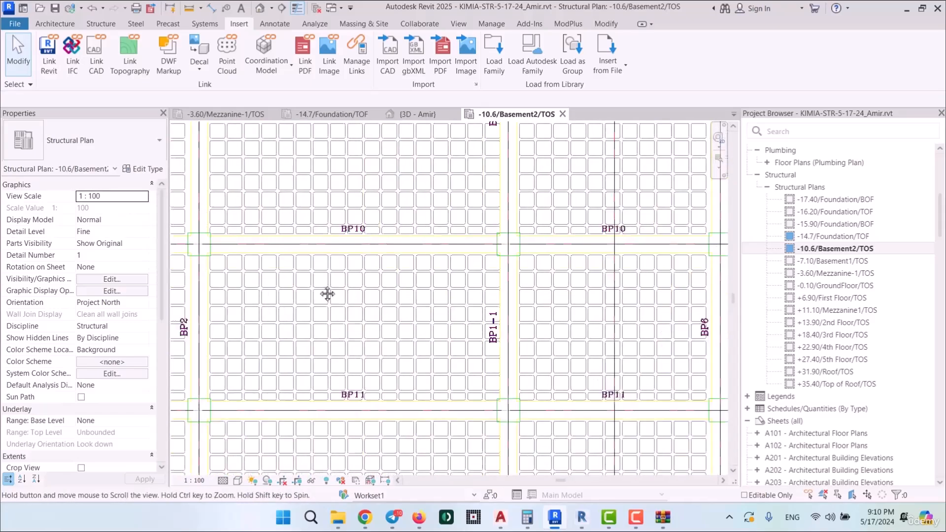
pyautogui.scroll(-6, 454, 250)
# Step: Inspect the stacked columns in the 3D view and compare them with the walls and columns in the Kimia-Str-Part1-10.08_detached.rvt 3D model
pyautogui.click(424, 115)
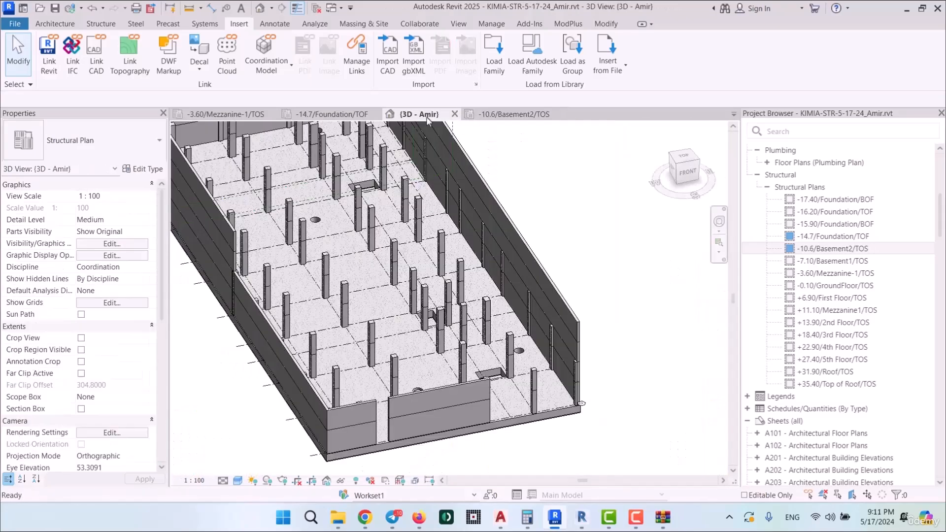
pyautogui.scroll(-3, 443, 256)
pyautogui.keyDown('shift'); pyautogui.moveTo(439, 400); pyautogui.dragTo(413, 338, button='middle'); pyautogui.keyUp('shift')
pyautogui.scroll(2, 434, 394)
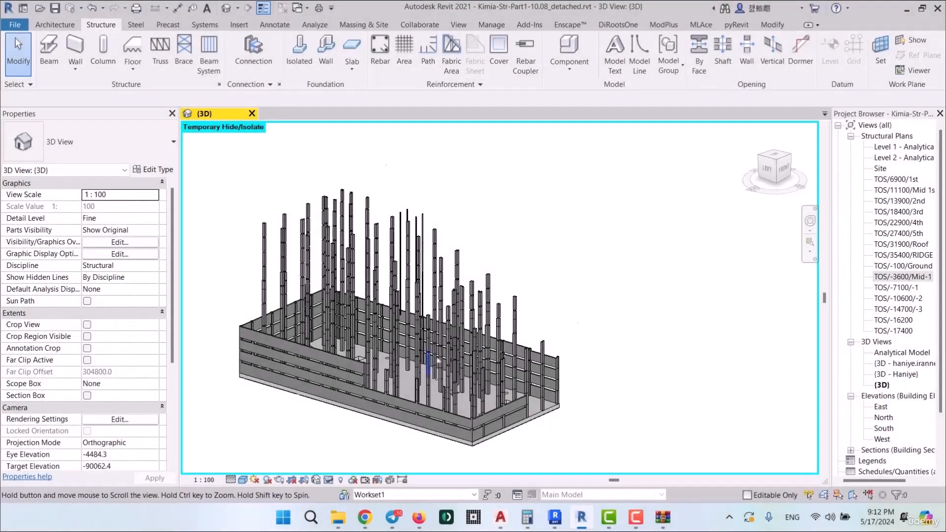
pyautogui.click(587, 330)
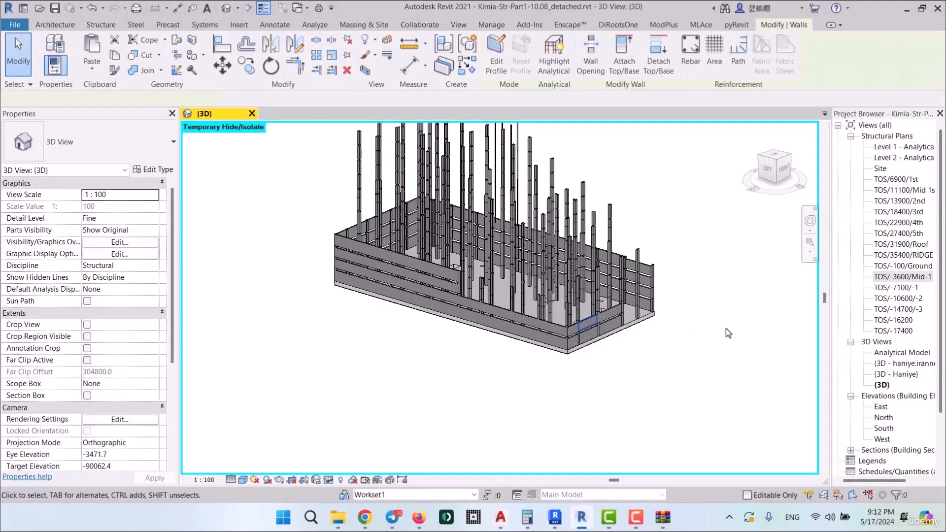